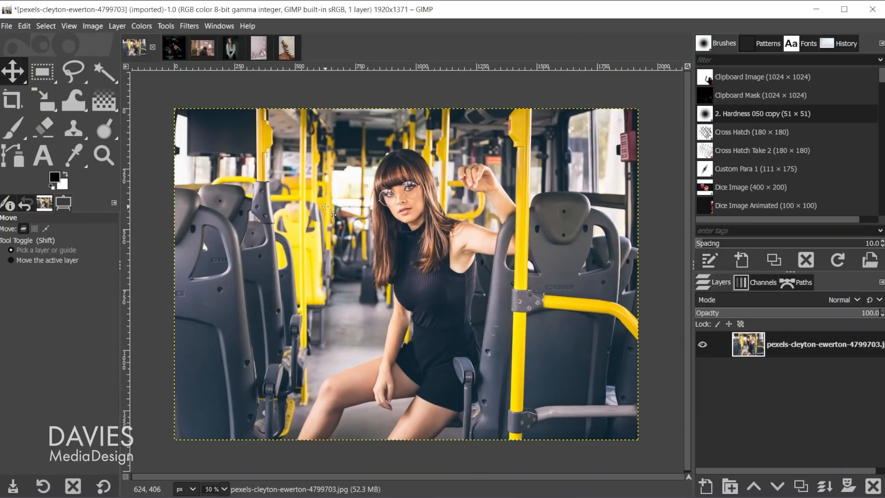
# Crop the photo to 1920 × 1080 at a fixed aspect ratio across its full width, with deletion of cropped pixels turned off
pyautogui.hotkey('shift', 'c')
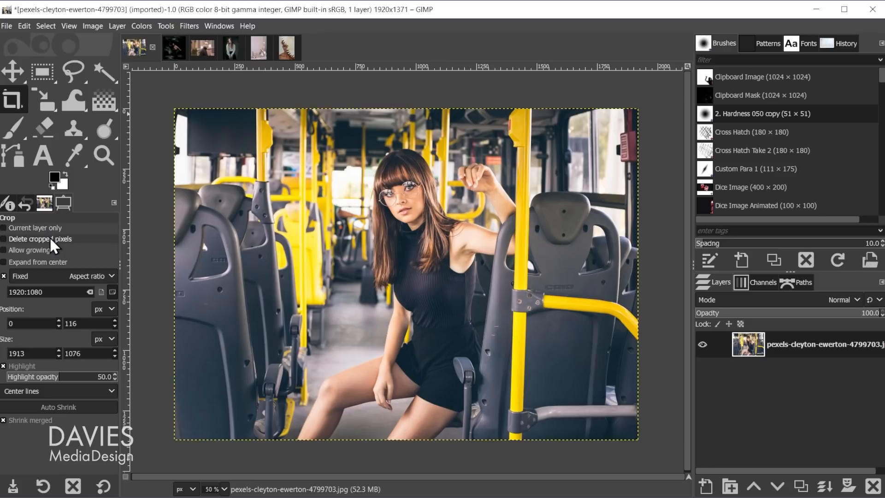
pyautogui.click(21, 239)
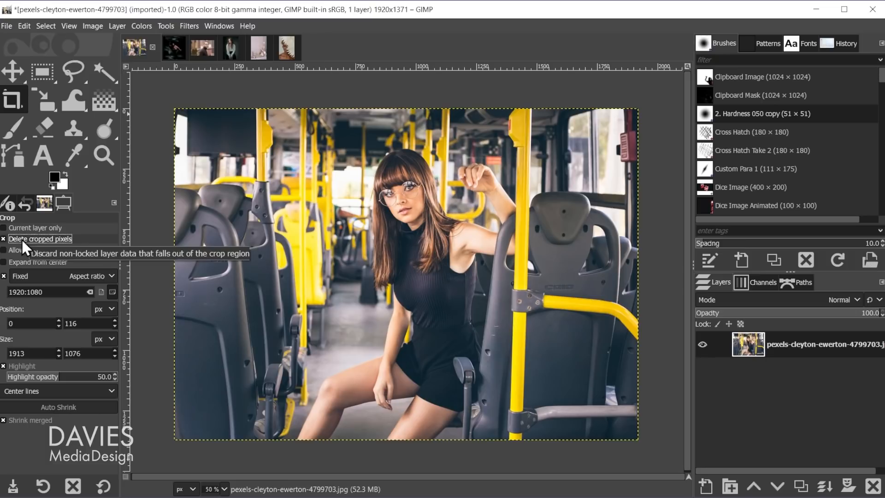
pyautogui.click(30, 239)
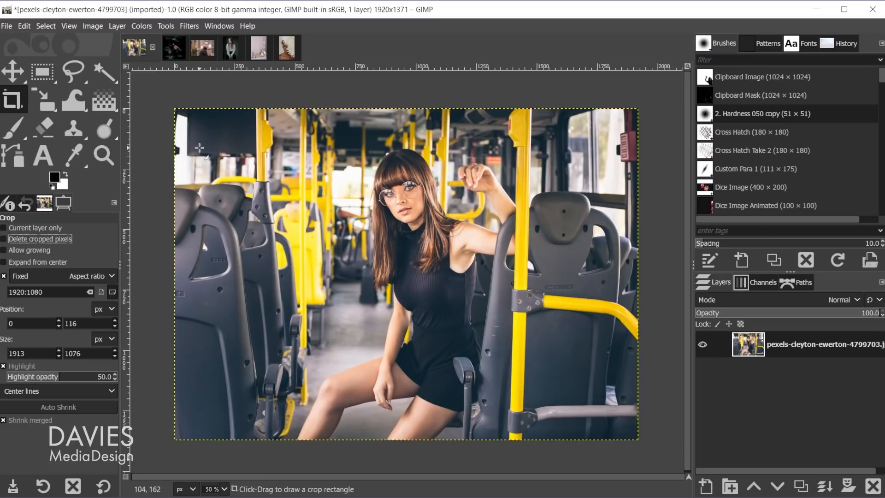
pyautogui.moveTo(199, 148); pyautogui.dragTo(568, 276)
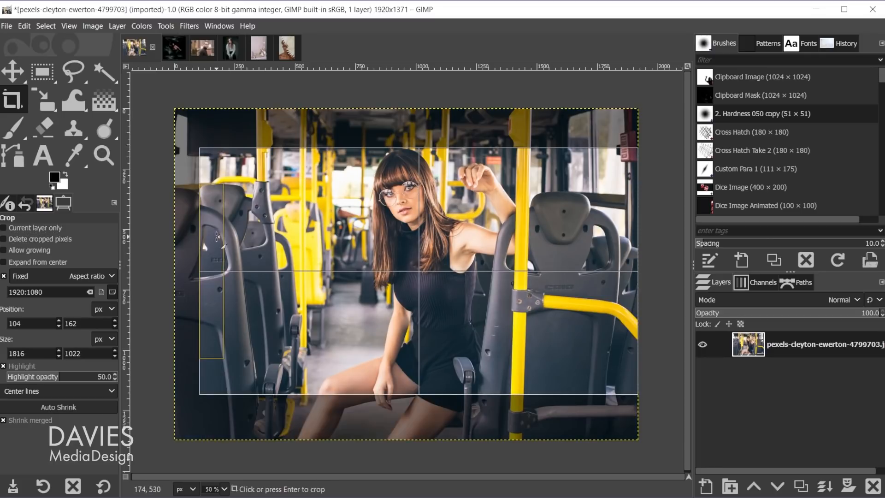
pyautogui.moveTo(220, 239); pyautogui.dragTo(177, 234)
pyautogui.click(460, 196)
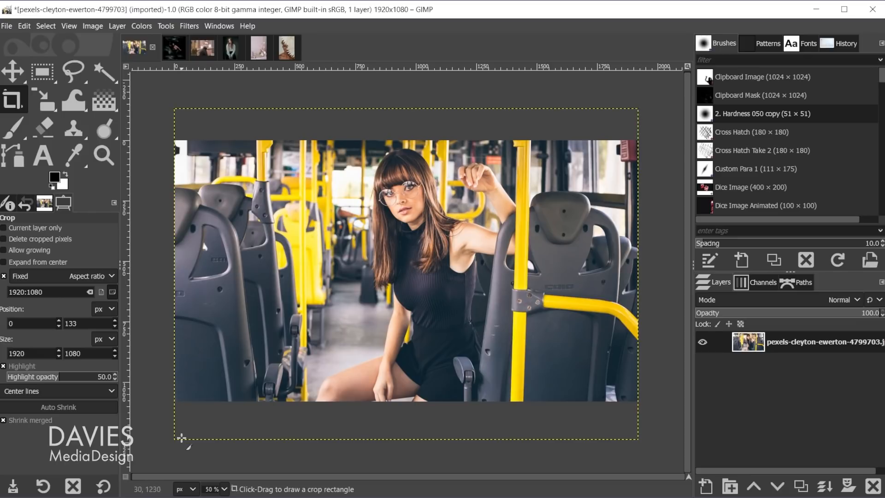
# Move the photo layer slightly upward within the cropped canvas
pyautogui.press('m')
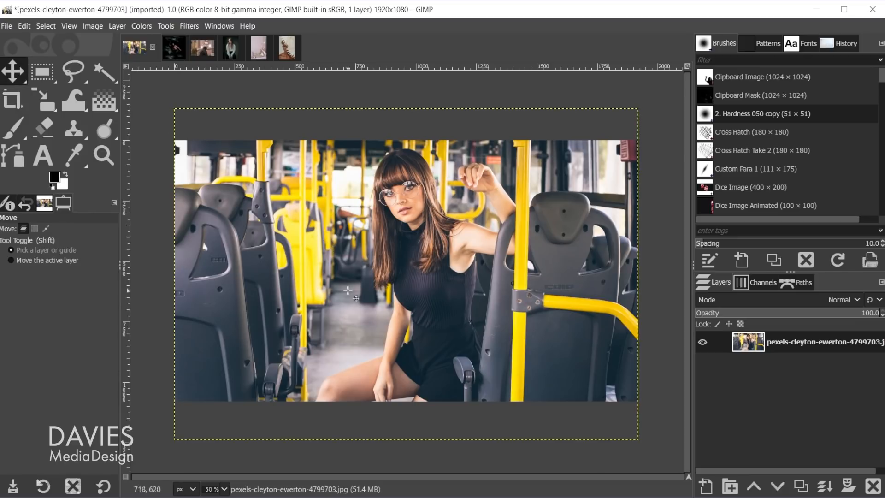
pyautogui.moveTo(364, 330)
pyautogui.mouseDown()
pyautogui.moveTo(363, 318)
pyautogui.moveTo(364, 338)
pyautogui.moveTo(364, 326)
pyautogui.mouseUp()
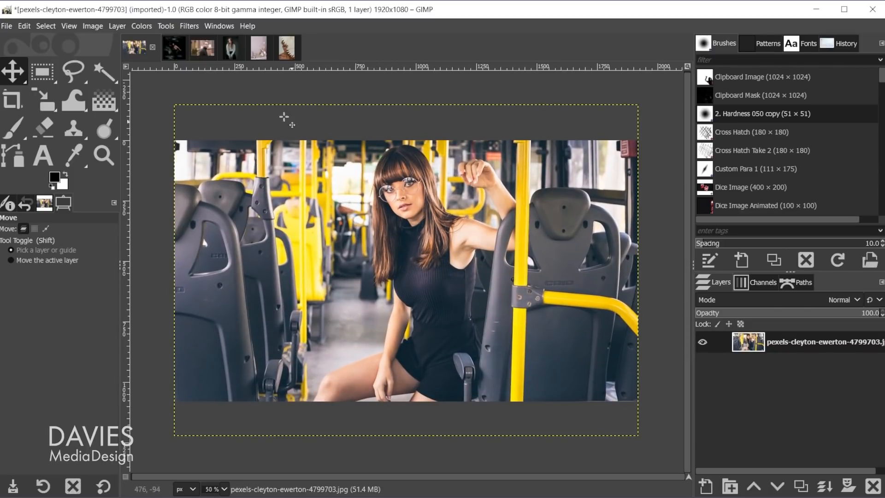
# Display the layer's pixels outside the canvas with Show All to inspect the cropped areas, and switch that view off again
pyautogui.click(73, 27)
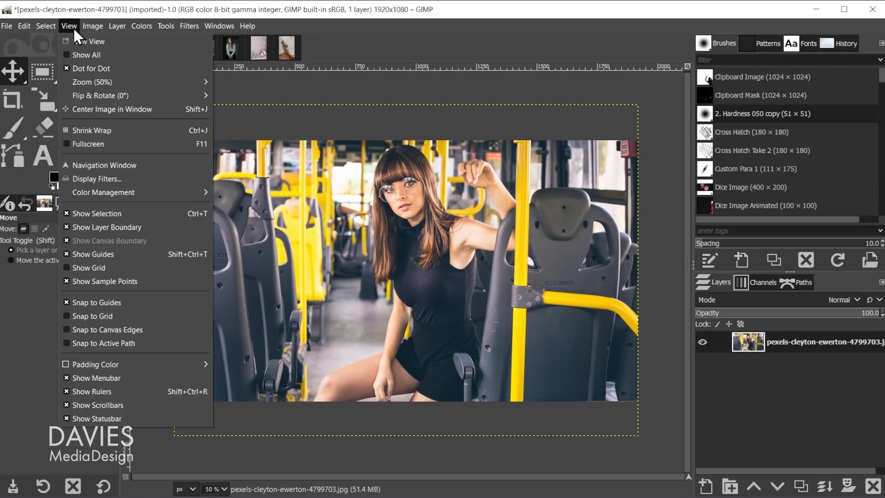
pyautogui.click(78, 57)
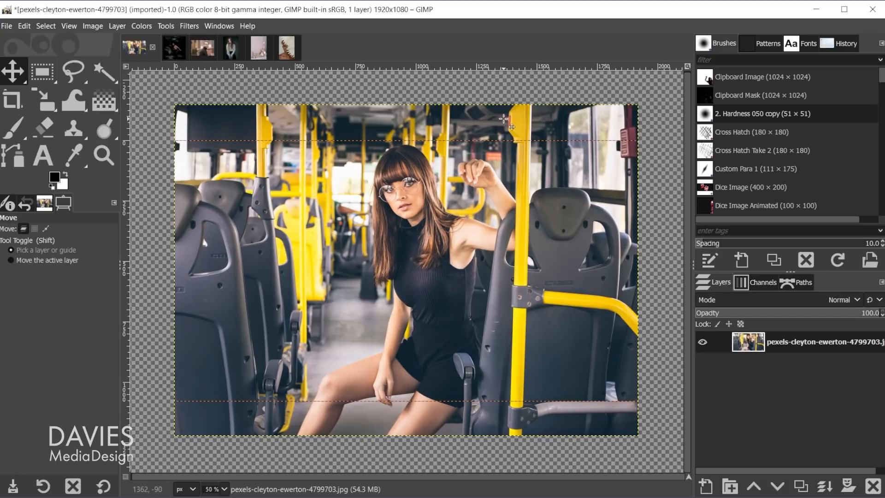
pyautogui.click(71, 27)
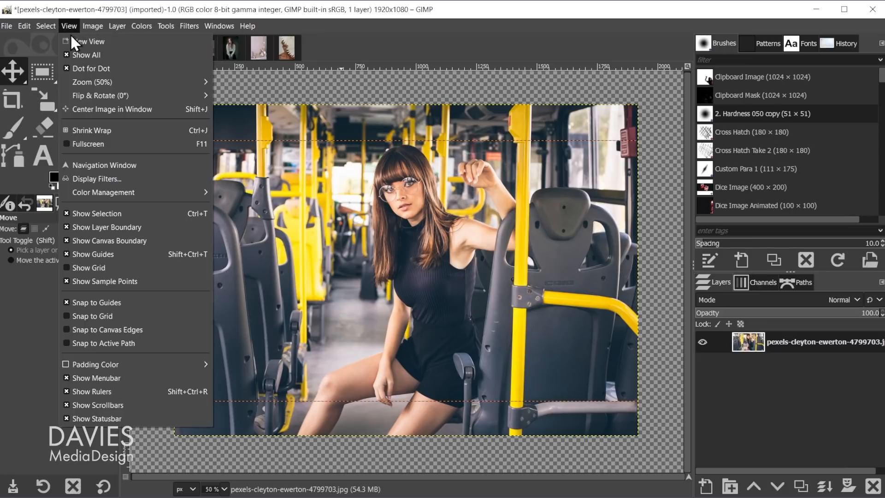
pyautogui.click(78, 53)
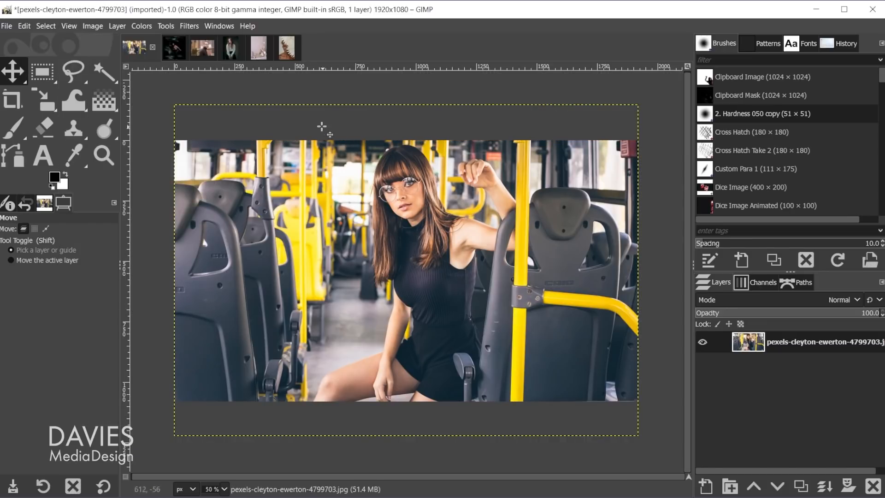
# Fit the canvas to the full photo layer, and undo this resizing
pyautogui.click(92, 27)
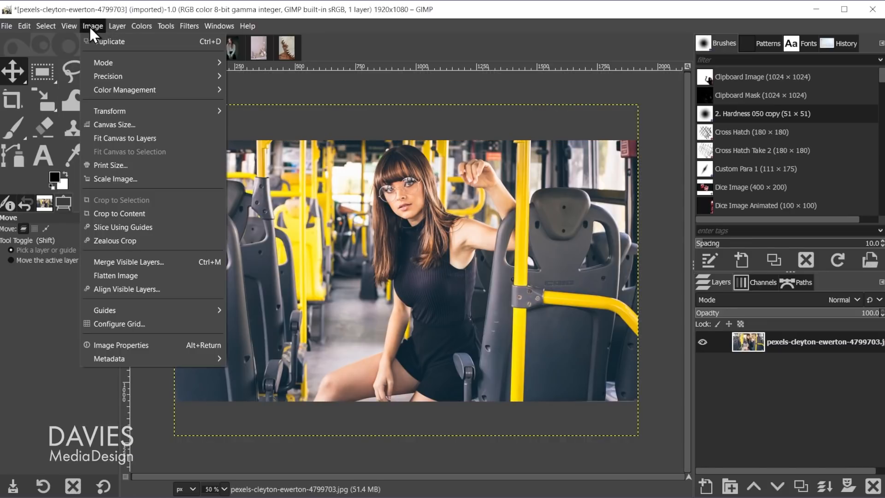
pyautogui.click(130, 141)
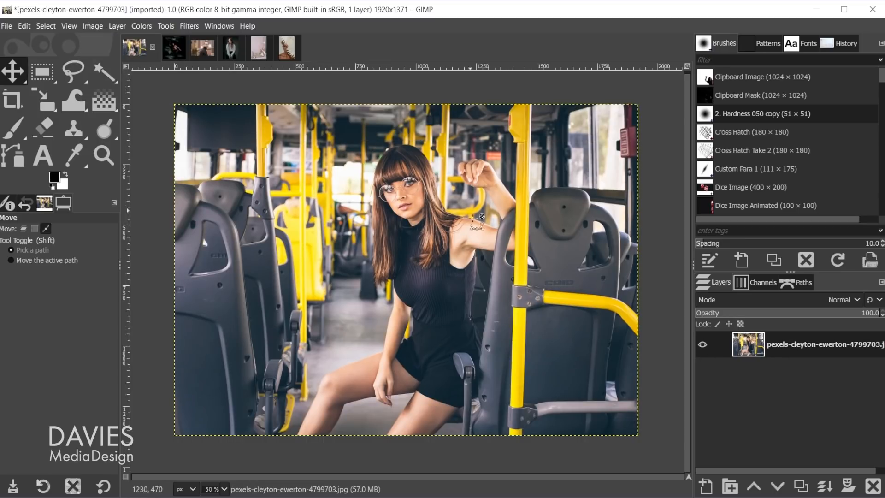
pyautogui.hotkey('ctrl', 'z')
# Paint loose black freehand strokes across the cropped photo with the Paintbrush
pyautogui.press('p')
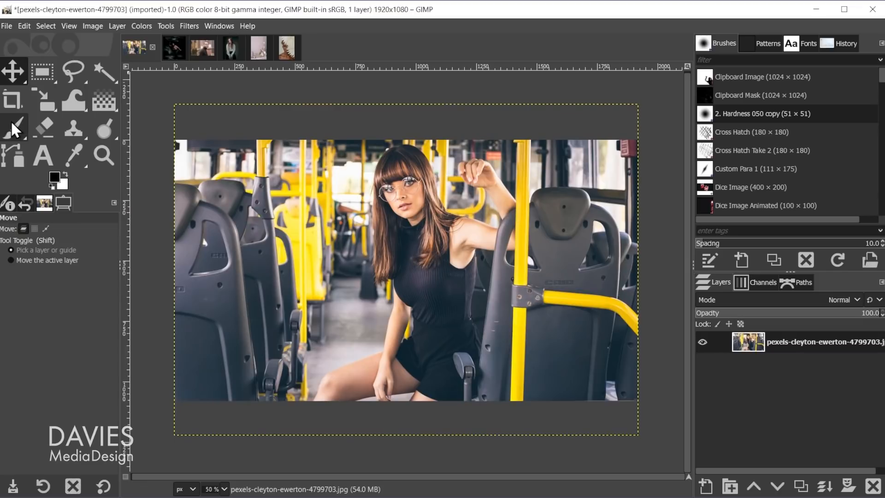
pyautogui.moveTo(230, 265); pyautogui.dragTo(318, 243)
pyautogui.moveTo(297, 322)
pyautogui.mouseDown()
pyautogui.moveTo(475, 187)
pyautogui.moveTo(530, 235)
pyautogui.moveTo(558, 334)
pyautogui.mouseUp()
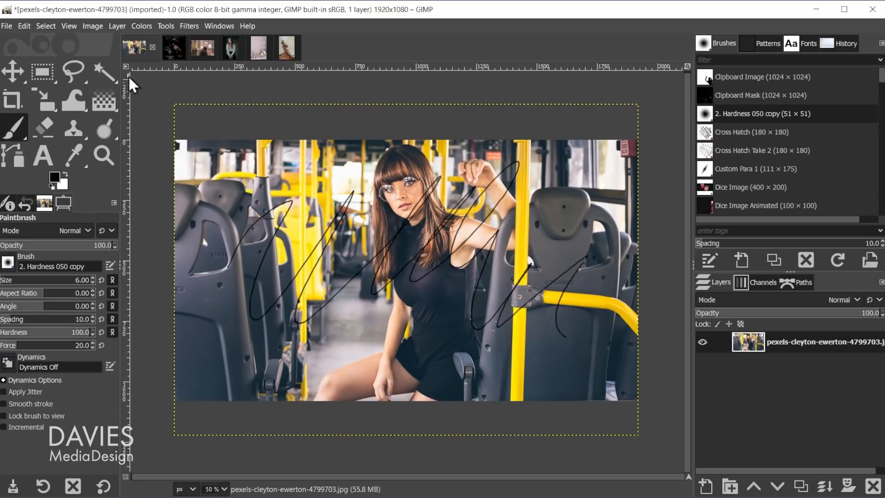
# Expand the canvas to the layers on the painted photo, and undo both the expansion and the brush strokes
pyautogui.click(92, 27)
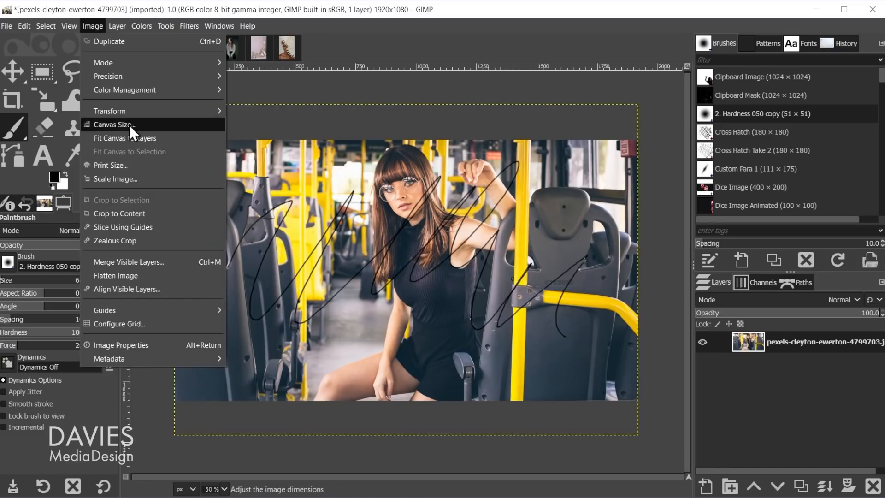
pyautogui.click(131, 137)
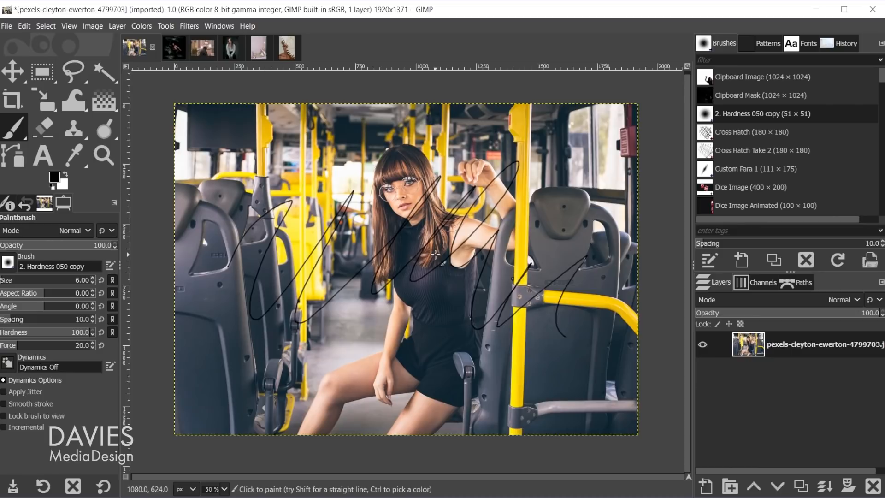
pyautogui.hotkey('ctrl', 'z')
pyautogui.hotkey('ctrl', 'z')
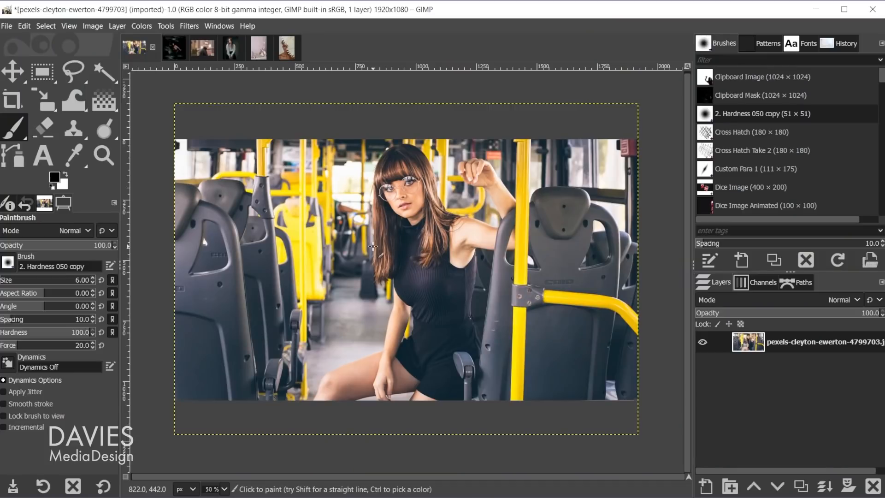
# Try the Newsprint distortion filter on the photo with a Line pattern and a period of 29.75
pyautogui.click(188, 26)
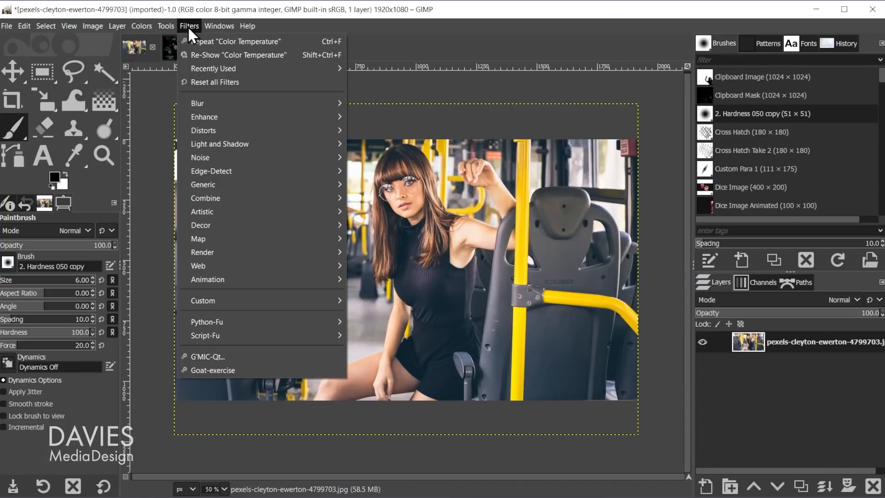
pyautogui.moveTo(217, 129)
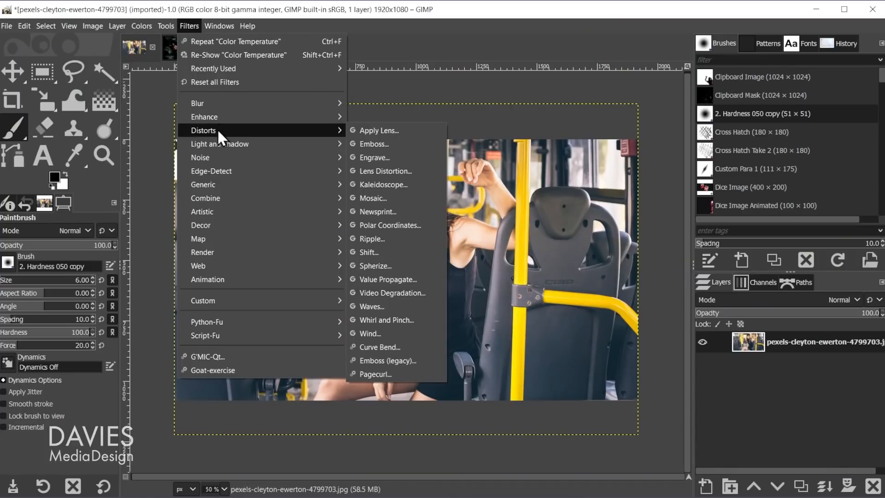
pyautogui.click(401, 213)
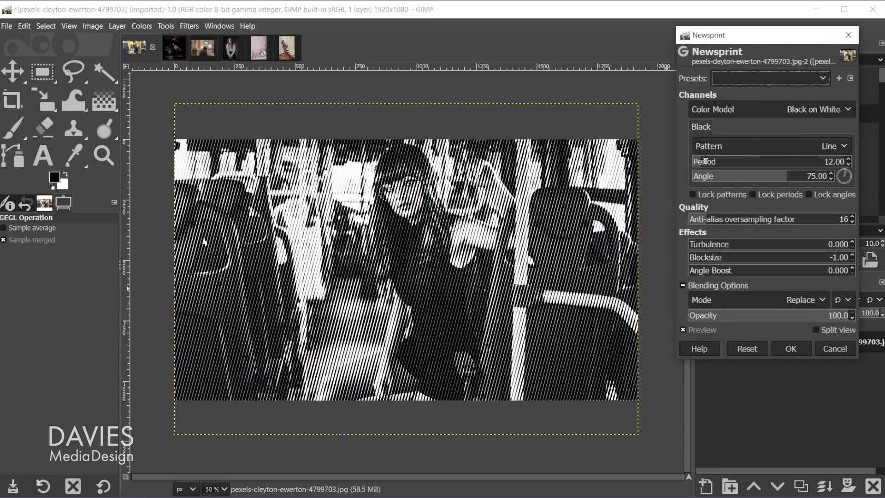
pyautogui.moveTo(705, 161); pyautogui.dragTo(712, 161)
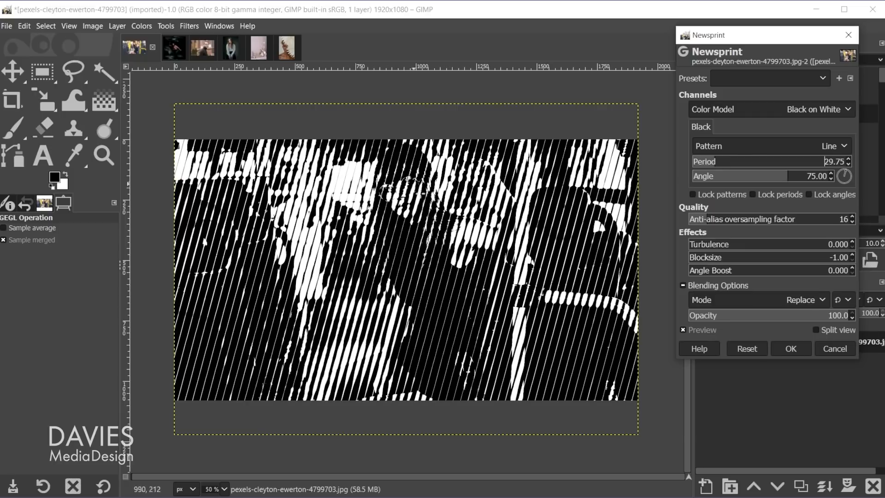
# Compare the Newsprint effect with the original photo by toggling the preview and shifting a split view slightly past the middle
pyautogui.click(682, 329)
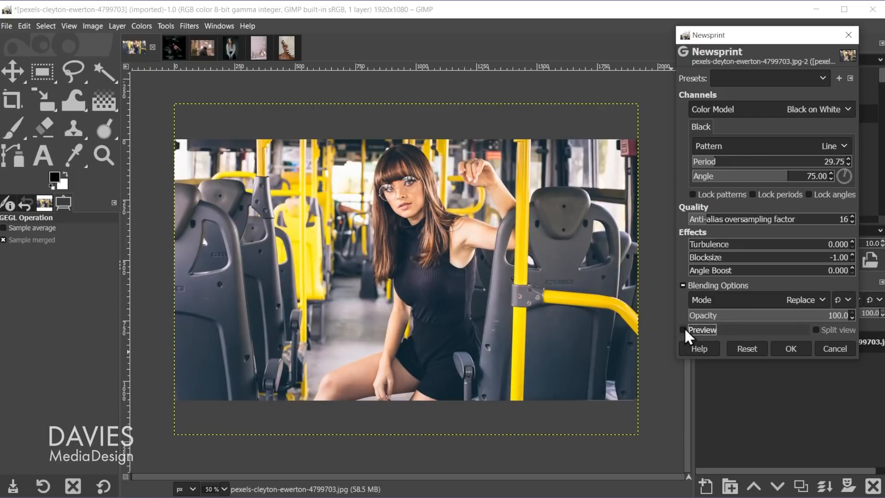
pyautogui.click(682, 328)
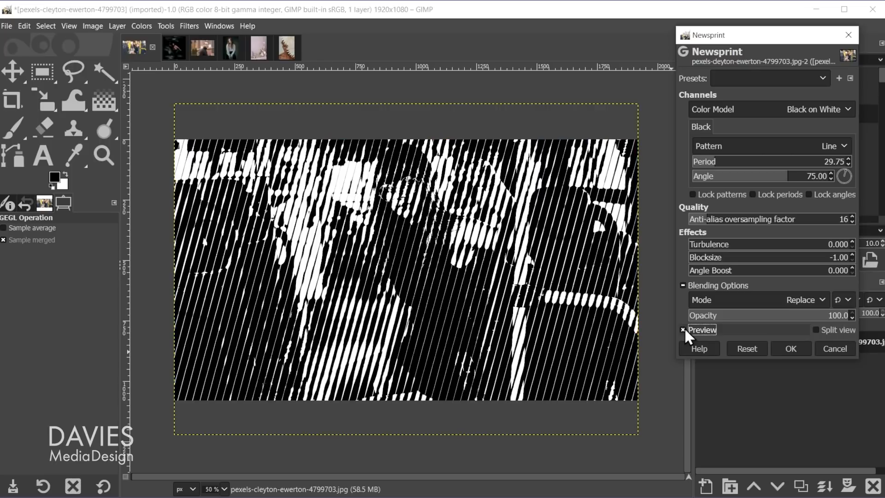
pyautogui.click(815, 329)
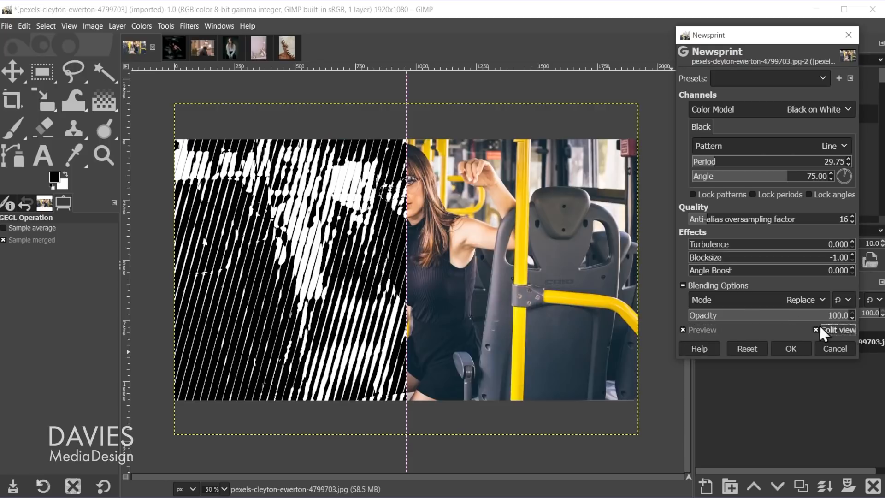
pyautogui.moveTo(406, 236)
pyautogui.mouseDown()
pyautogui.moveTo(319, 238)
pyautogui.moveTo(566, 239)
pyautogui.moveTo(306, 240)
pyautogui.moveTo(418, 245)
pyautogui.mouseUp()
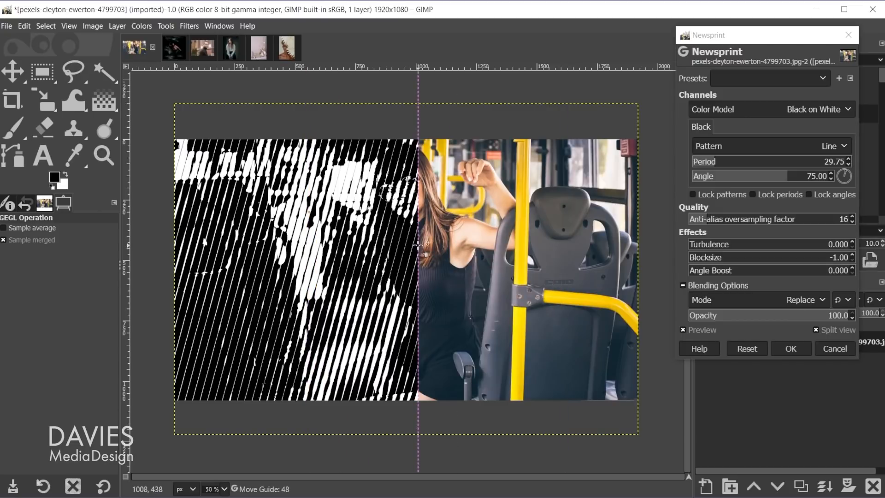
# Preview the Newsprint filter with the Circle pattern up to the yellow pole, and cancel the filter
pyautogui.click(778, 146)
pyautogui.click(781, 177)
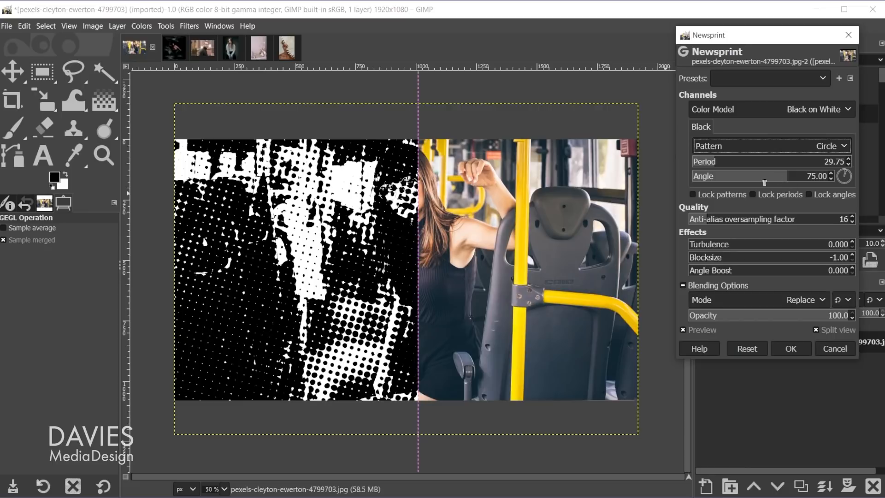
pyautogui.moveTo(417, 198); pyautogui.dragTo(514, 200)
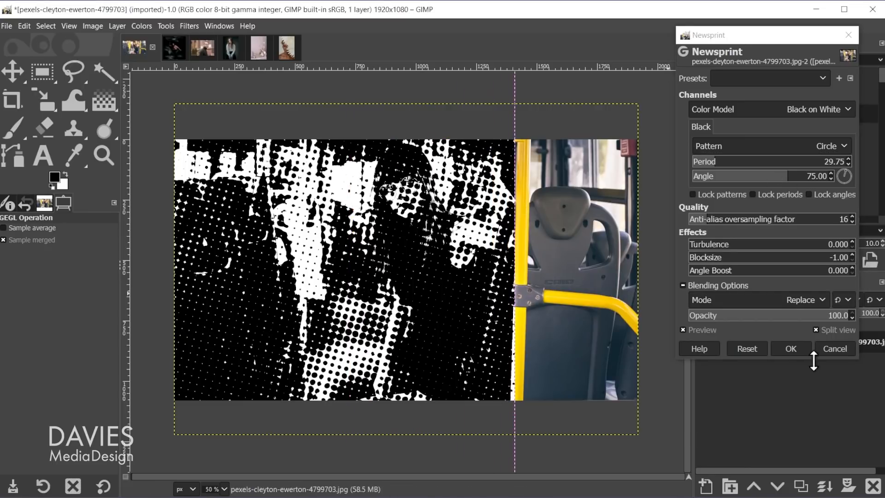
pyautogui.click(835, 348)
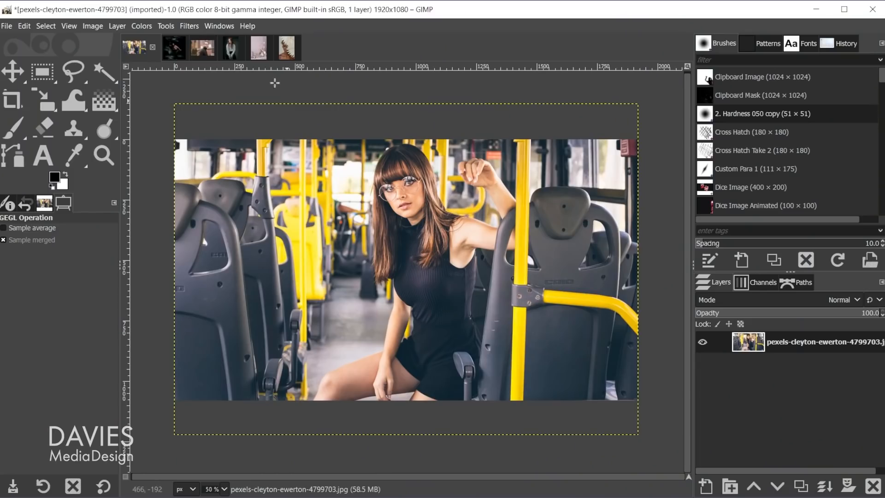
# In the dark rocks photo manipulation image, replace the vignette layer with a new 1920 × 1952 transparent layer named vignette
pyautogui.click(174, 48)
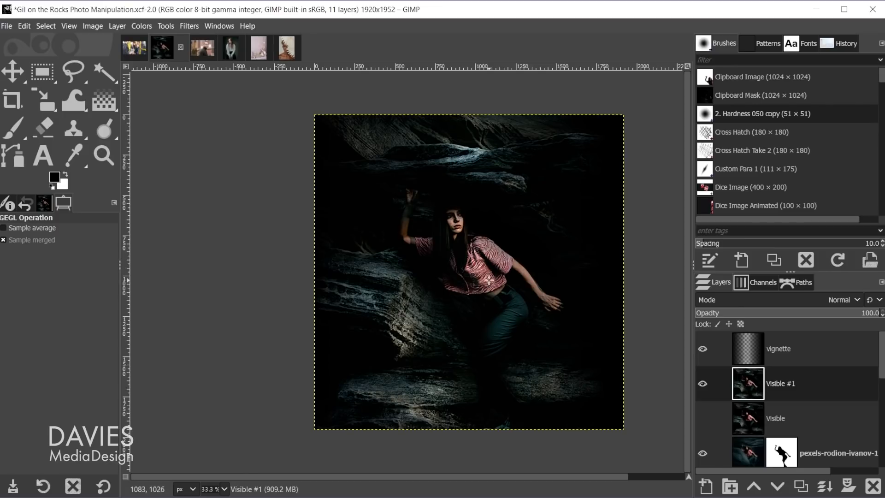
pyautogui.click(745, 353)
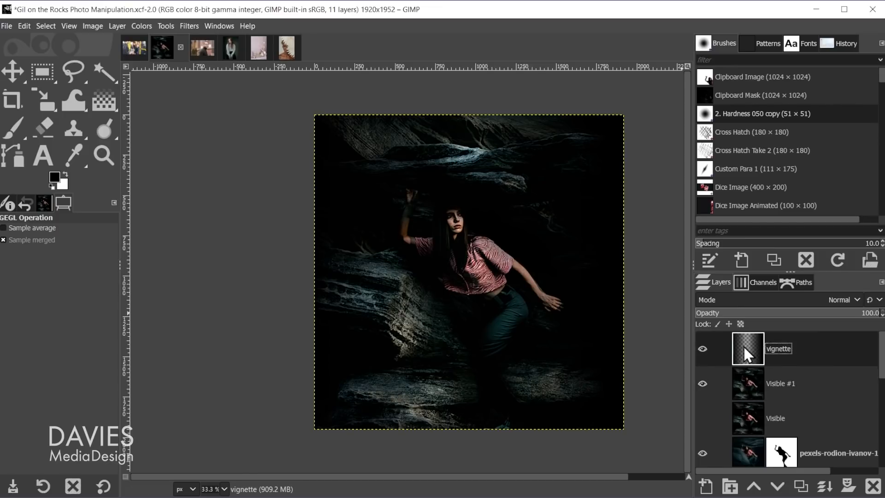
pyautogui.click(872, 486)
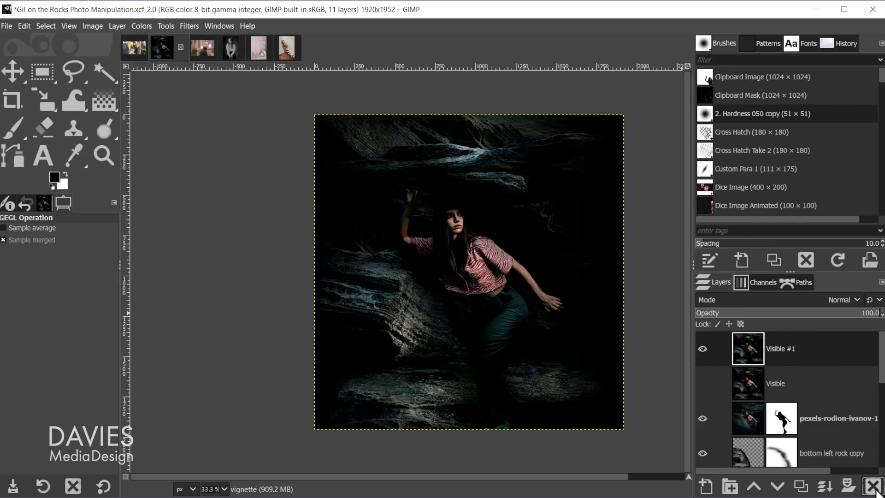
pyautogui.click(705, 485)
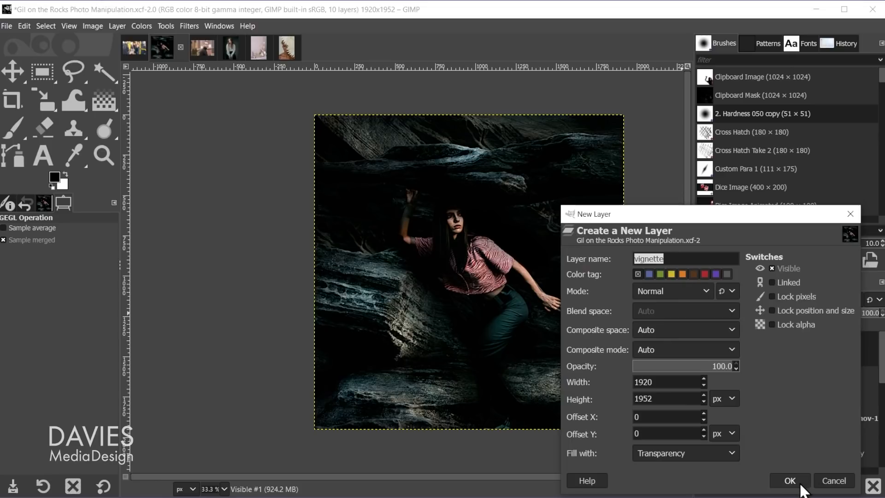
pyautogui.click(800, 483)
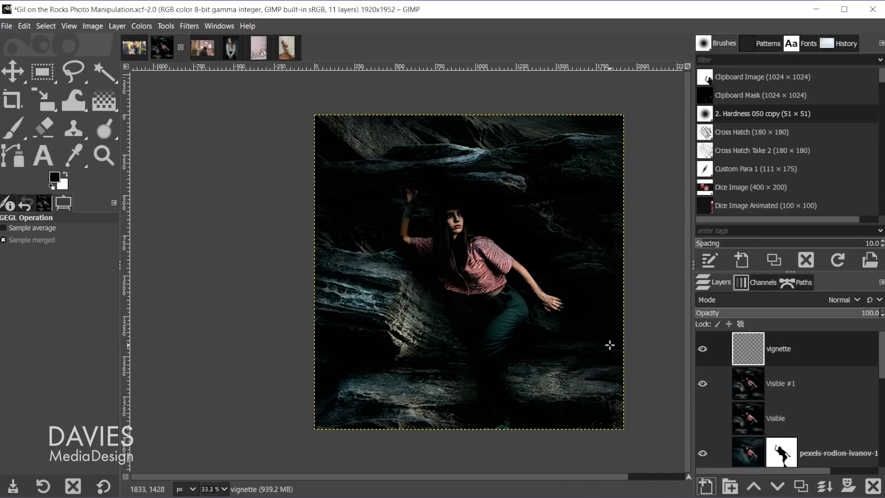
# Start a black Circle vignette on the vignette layer with the Vignette filter and toggle its preview off and on
pyautogui.click(189, 26)
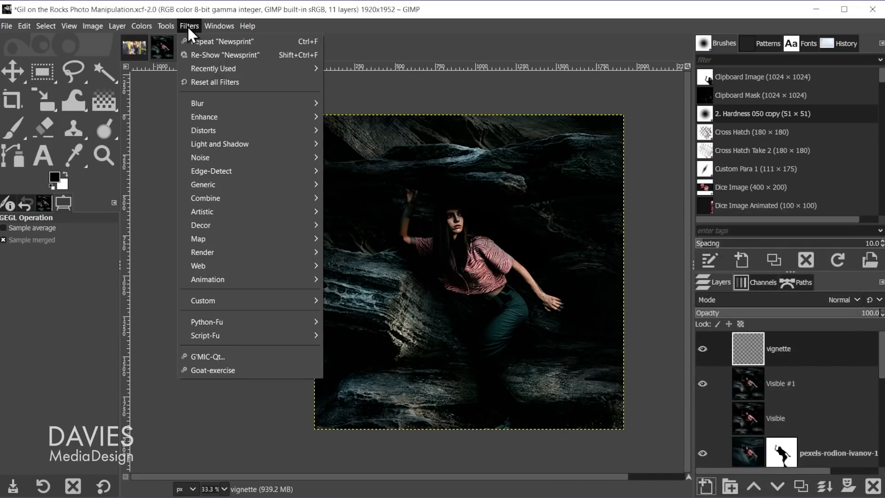
pyautogui.moveTo(234, 145)
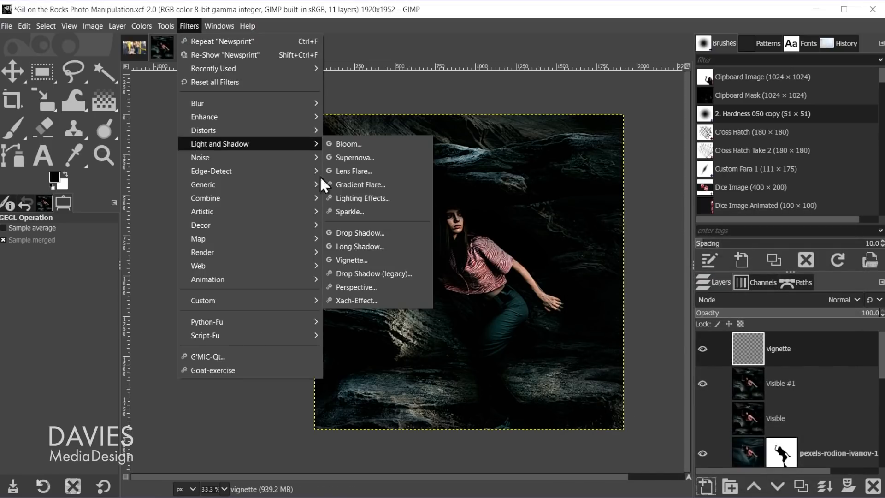
pyautogui.click(345, 260)
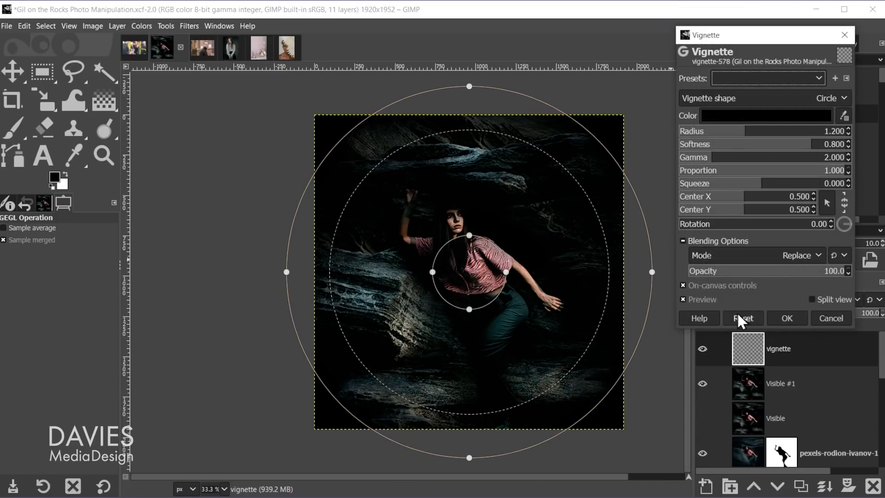
pyautogui.click(702, 299)
pyautogui.click(712, 298)
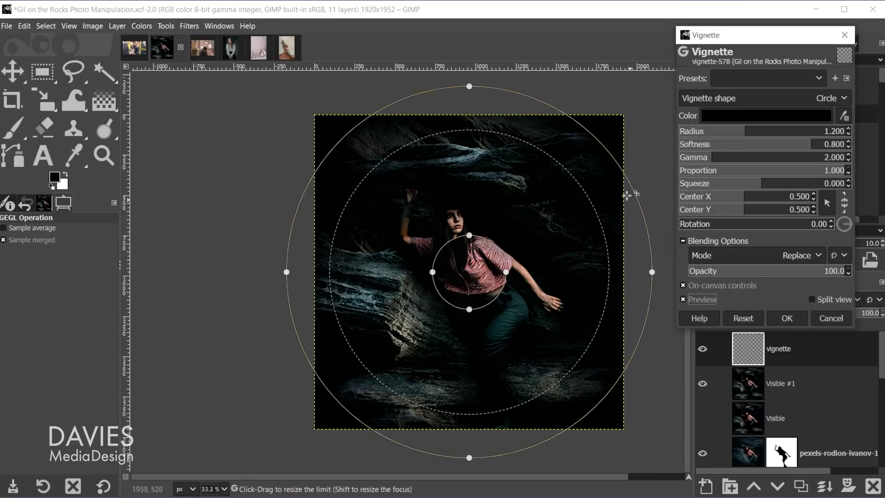
# Reshape the vignette on the canvas to radius 1.546, softness 0.494 and gamma 0.661, and apply it
pyautogui.moveTo(625, 132); pyautogui.dragTo(635, 133)
pyautogui.moveTo(642, 131)
pyautogui.mouseDown()
pyautogui.moveTo(670, 117)
pyautogui.moveTo(651, 123)
pyautogui.mouseUp()
pyautogui.moveTo(490, 240); pyautogui.dragTo(570, 207)
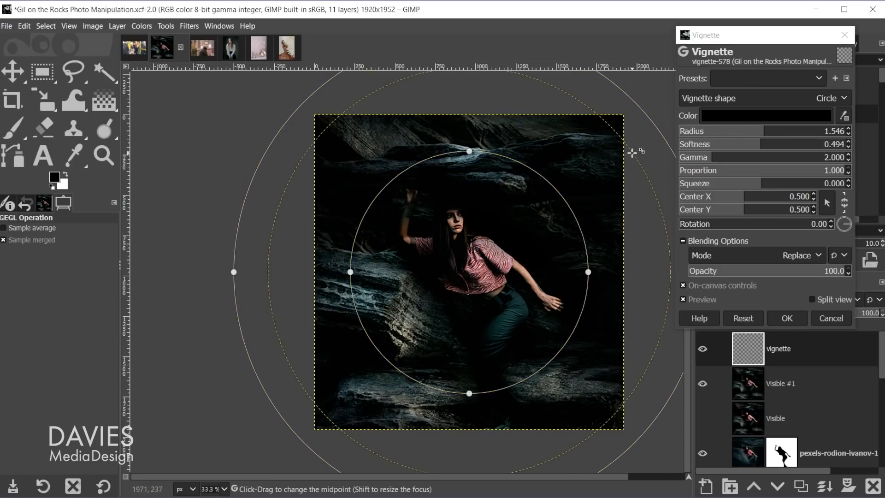
pyautogui.moveTo(598, 176); pyautogui.dragTo(598, 174)
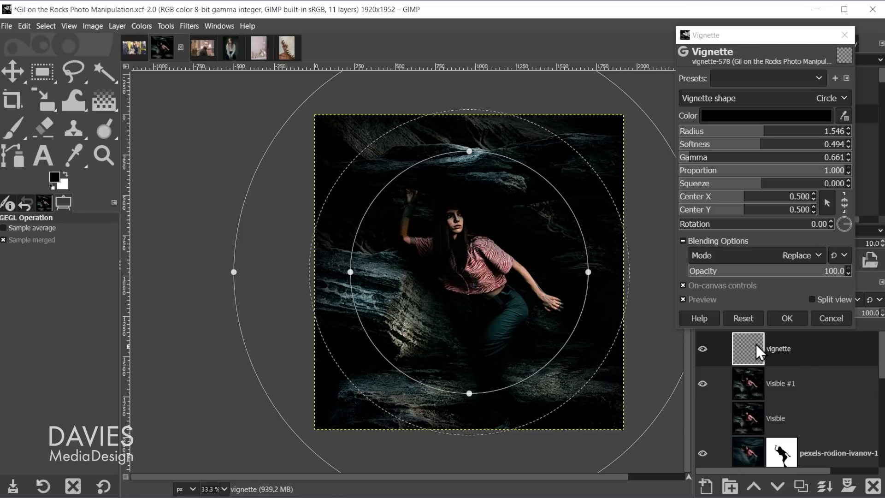
pyautogui.click(787, 318)
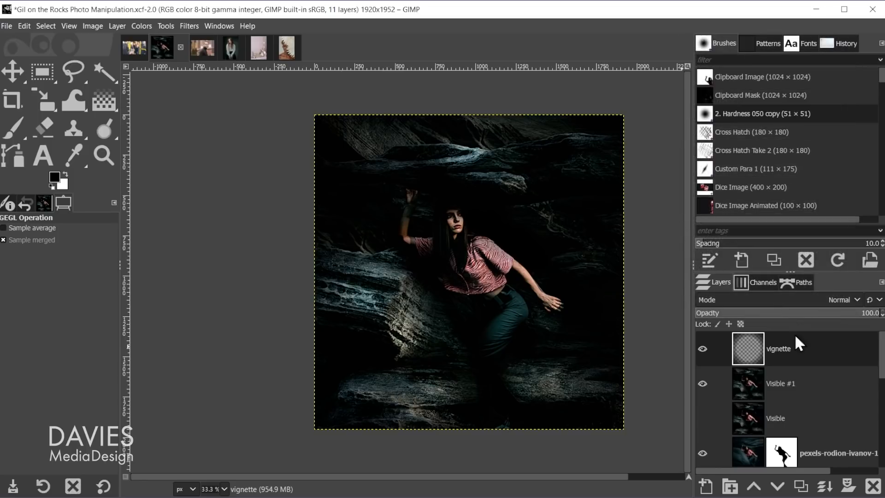
# Compare the image with the vignette layer hidden and shown, and delete that layer
pyautogui.click(701, 348)
pyautogui.click(701, 347)
pyautogui.click(873, 486)
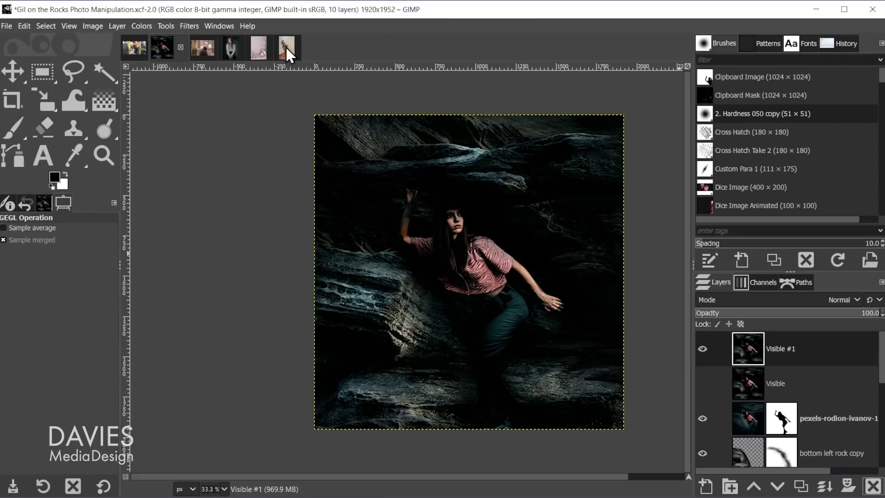
# In the portrait with the palm leaves, add a 1280 × 1920 transparent layer named Skin retouch
pyautogui.click(286, 47)
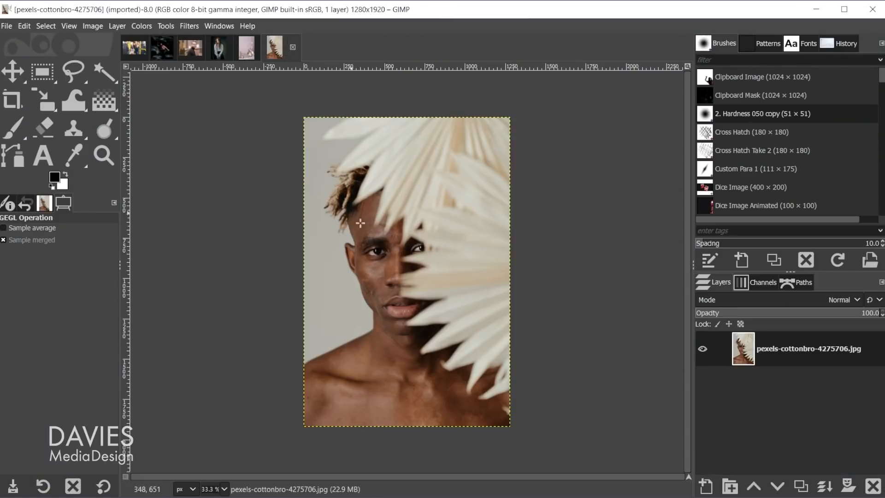
pyautogui.scroll(4, 386, 308)
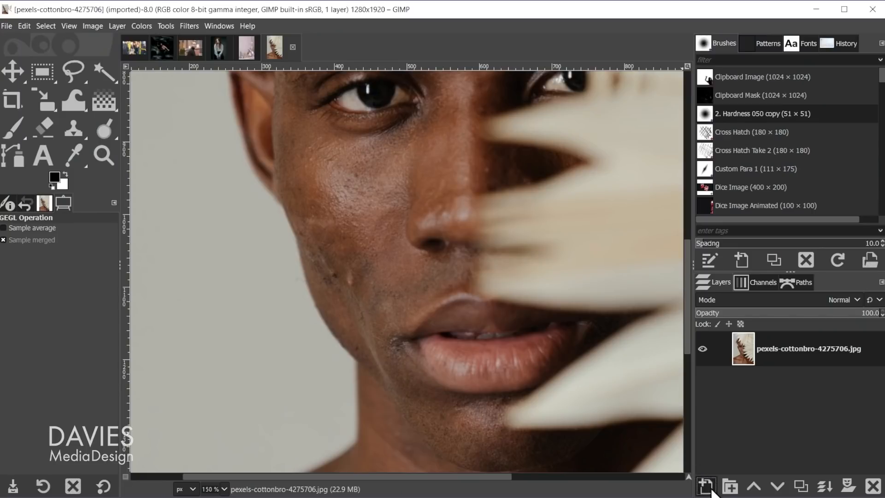
pyautogui.click(705, 486)
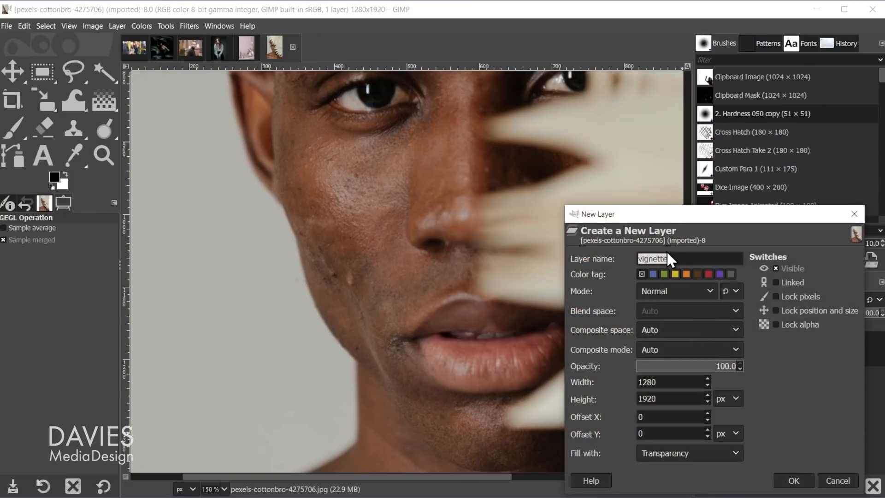
pyautogui.write('Skin retouch')
pyautogui.click(795, 481)
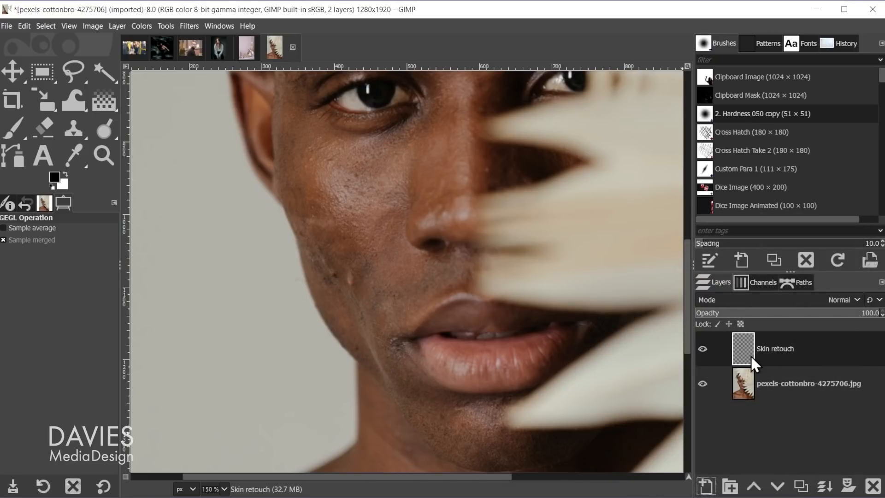
# Choose the Healing tool and enable Sample merged for it
pyautogui.press('h')
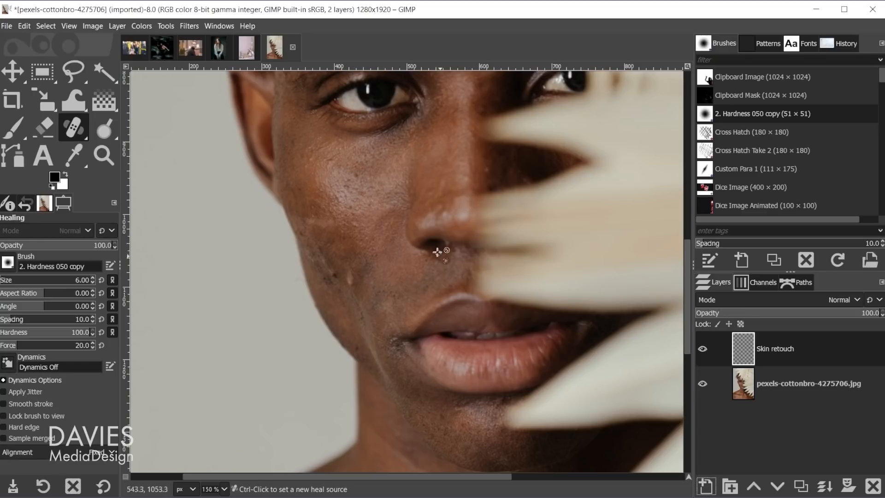
pyautogui.rightClick(74, 127)
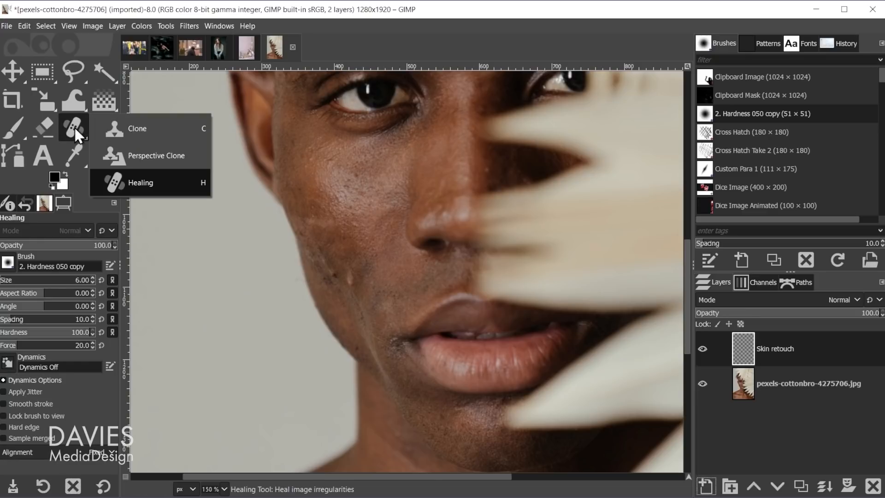
pyautogui.click(137, 182)
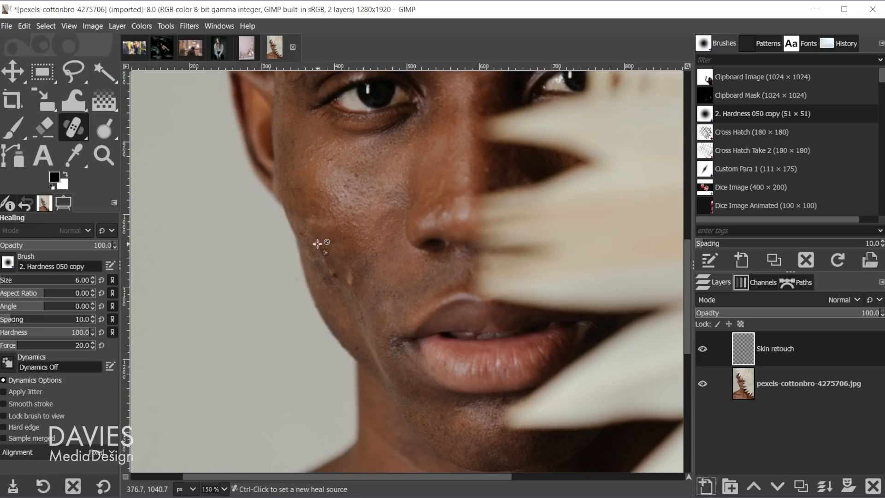
pyautogui.click(17, 437)
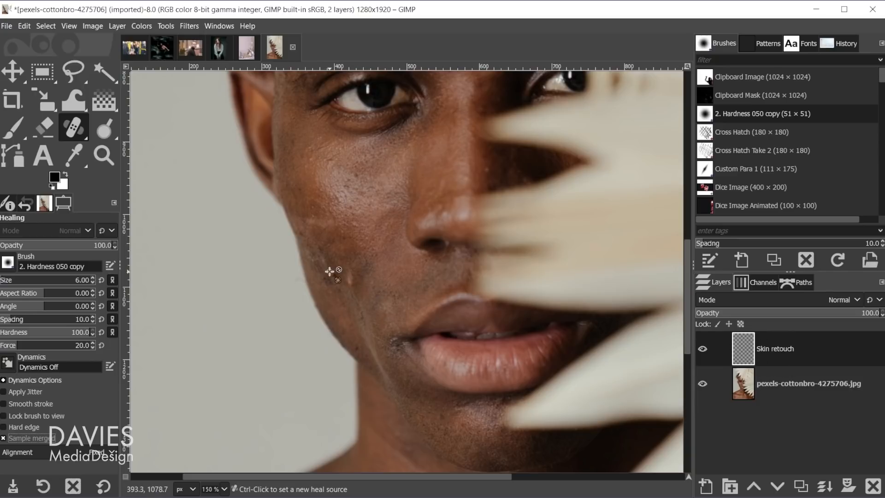
# Heal the light bump on the cheek from nearby clean skin on the Skin retouch layer, with a brush size of 12
pyautogui.scroll(3, 341, 284)
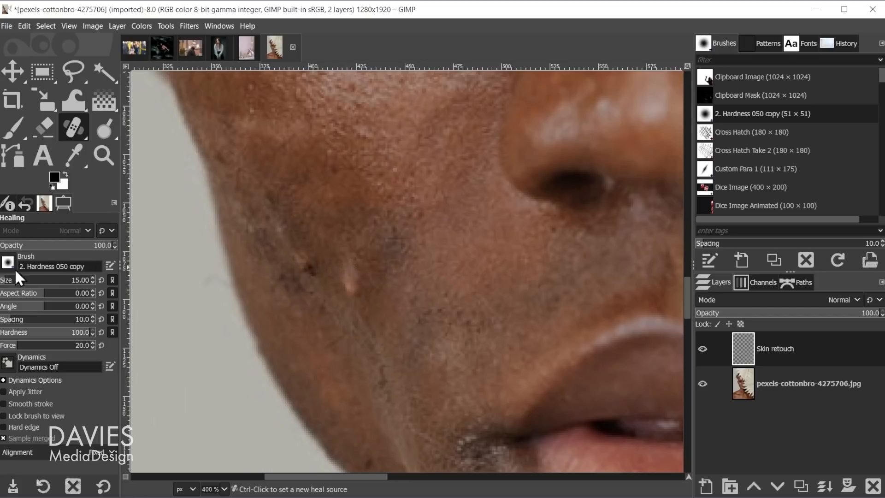
pyautogui.press('ctrl')
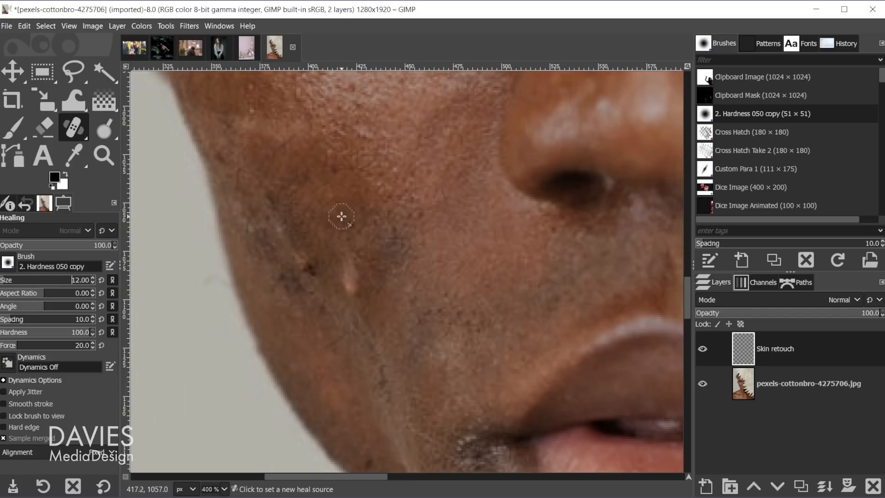
pyautogui.keyDown('ctrl'); pyautogui.click(338, 230); pyautogui.keyUp('ctrl')
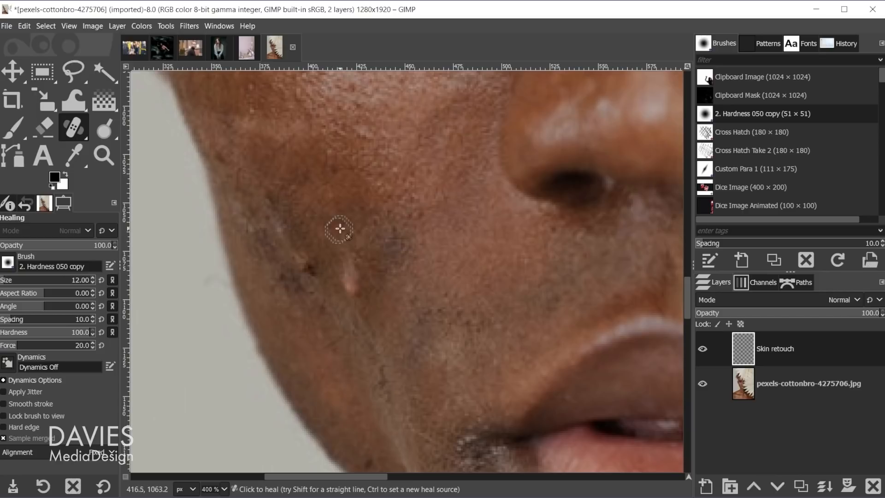
pyautogui.moveTo(351, 287)
pyautogui.mouseDown()
pyautogui.moveTo(376, 275)
pyautogui.moveTo(353, 281)
pyautogui.moveTo(358, 296)
pyautogui.mouseUp()
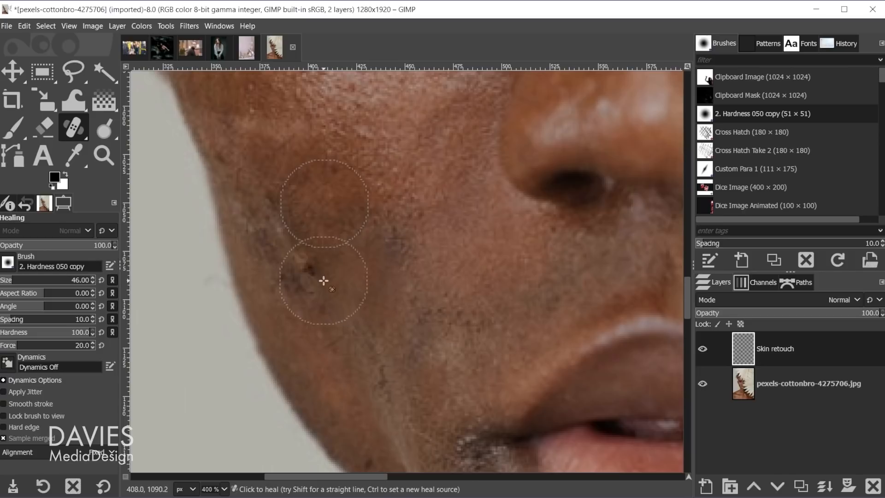
# Compare the cheek with the Skin retouch layer hidden and shown, and delete that layer
pyautogui.click(699, 348)
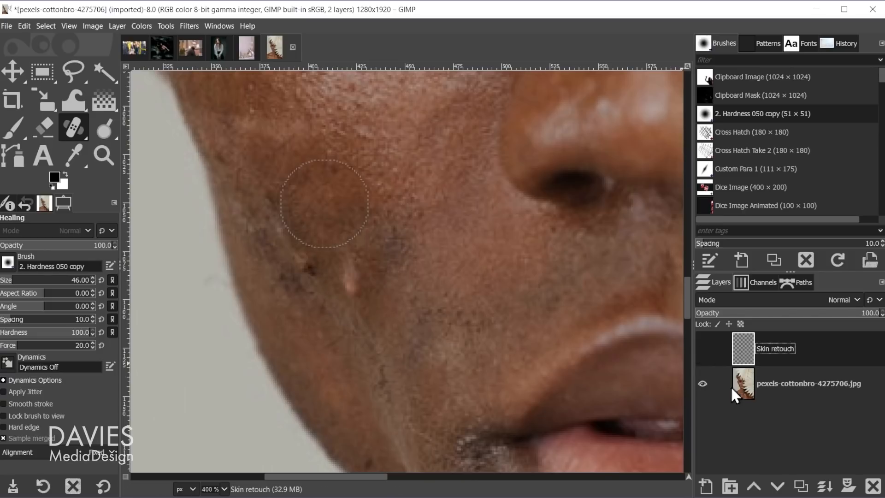
pyautogui.click(701, 348)
pyautogui.scroll(-3, 487, 272)
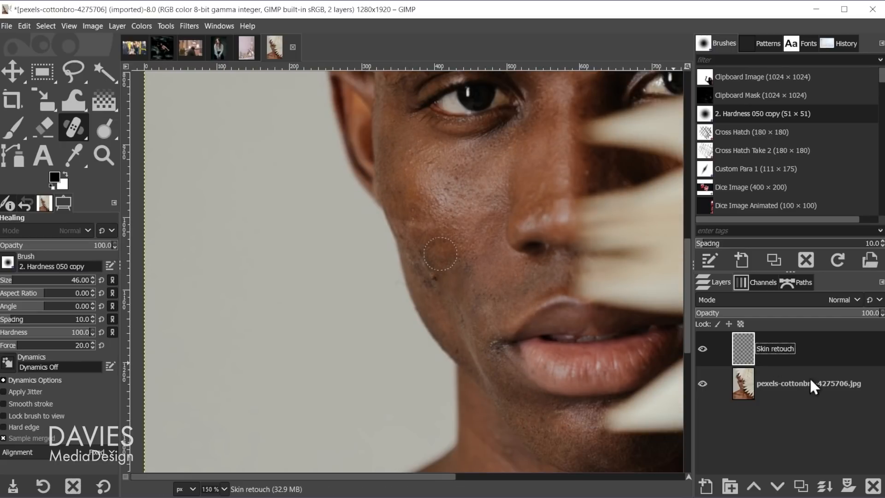
pyautogui.click(872, 485)
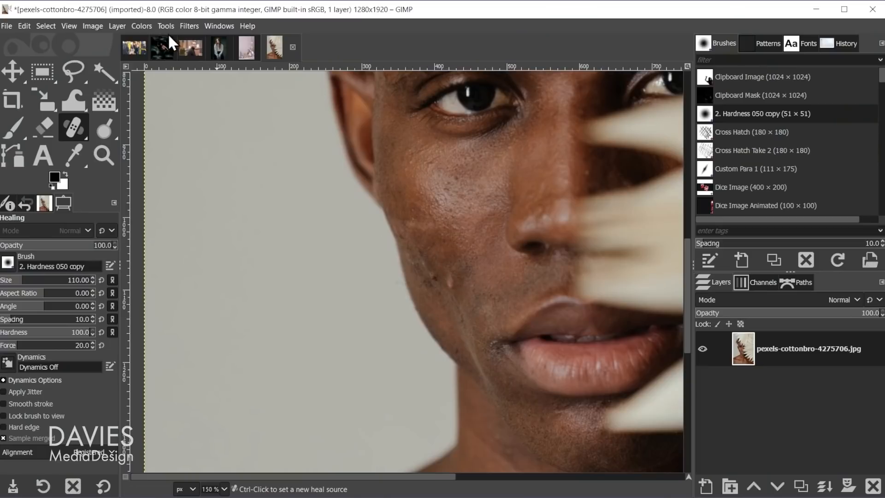
# Look back through the undo history of the dark rocks photo manipulation image
pyautogui.click(164, 47)
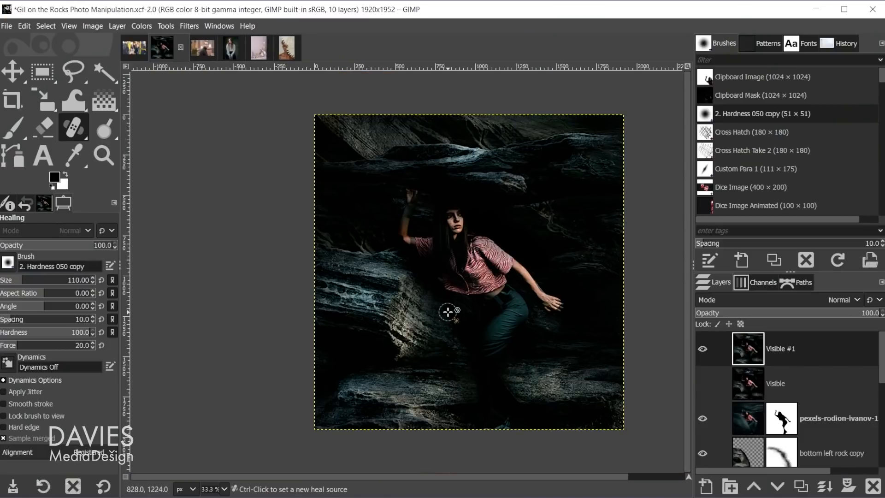
pyautogui.click(23, 202)
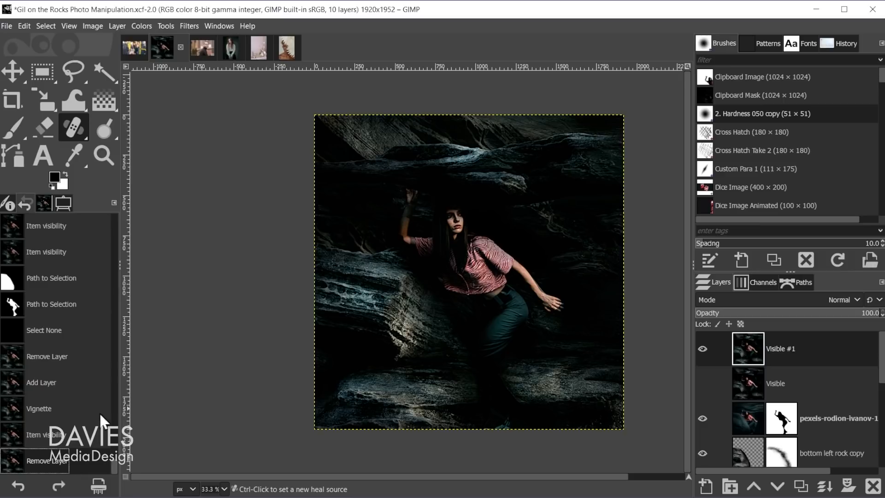
pyautogui.moveTo(114, 462); pyautogui.dragTo(123, 359)
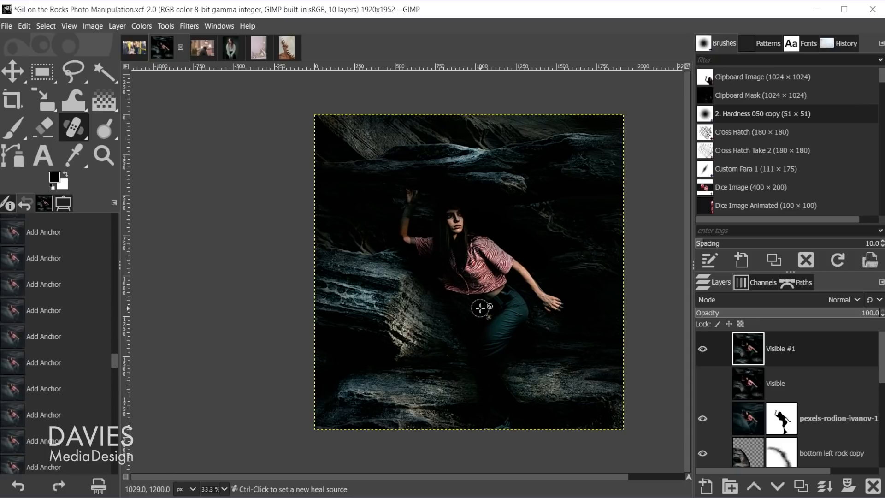
# Duplicate the photo manipulation as a new image, look through the copy's layers and return to the original image
pyautogui.hotkey('ctrl', 'd')
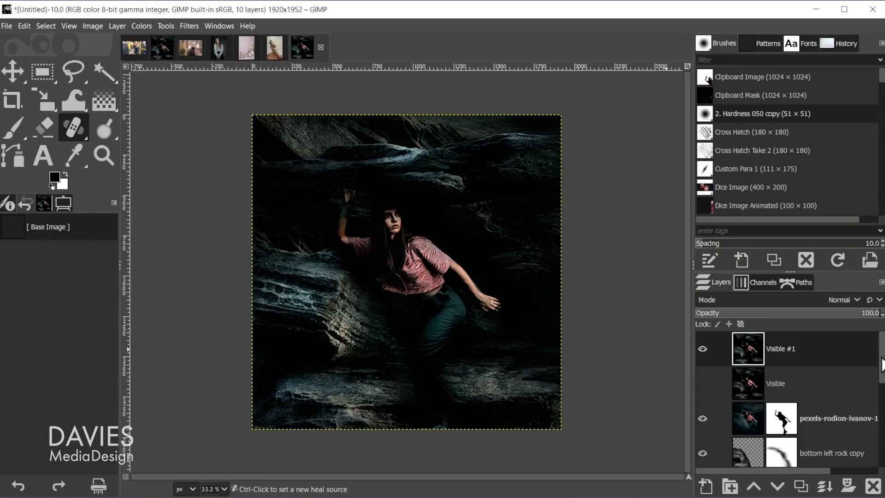
pyautogui.moveTo(882, 355); pyautogui.dragTo(882, 322)
pyautogui.click(162, 48)
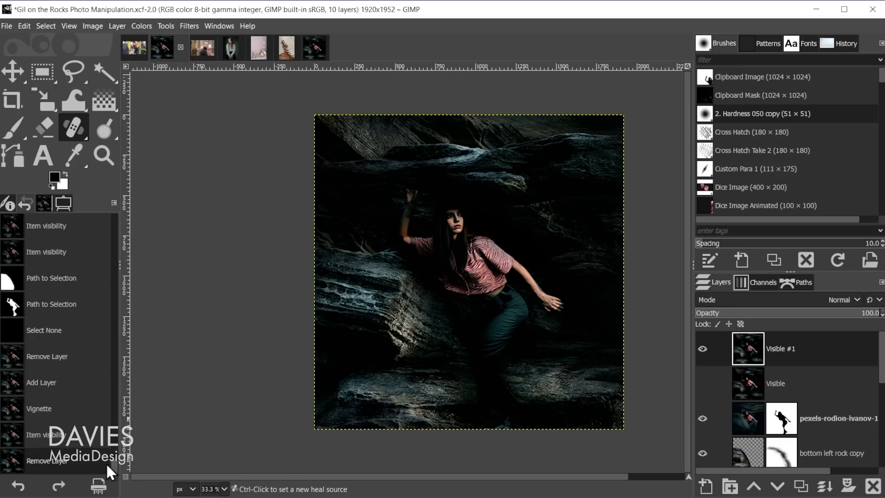
# Revert the image to the Move Layer state right after Scale to 2181 x 2726, and hide the topmost rock photo layer
pyautogui.moveTo(114, 463)
pyautogui.mouseDown()
pyautogui.moveTo(125, 417)
pyautogui.moveTo(130, 229)
pyautogui.moveTo(130, 388)
pyautogui.mouseUp()
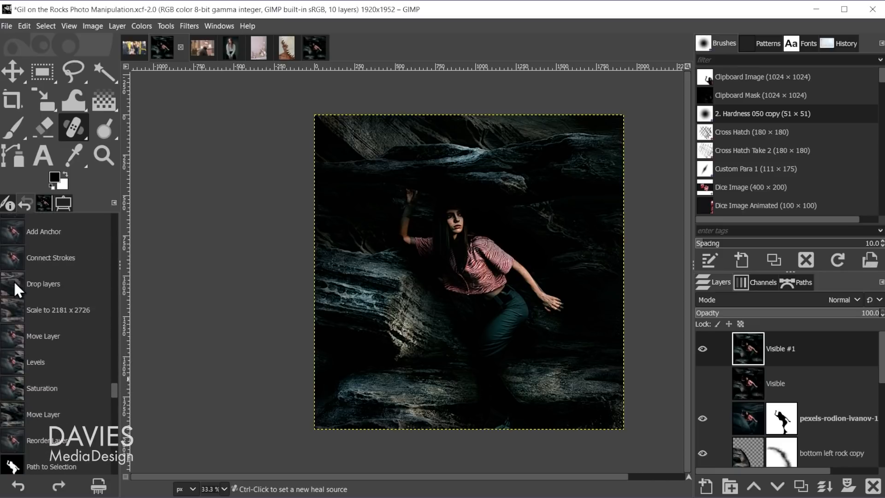
pyautogui.click(13, 336)
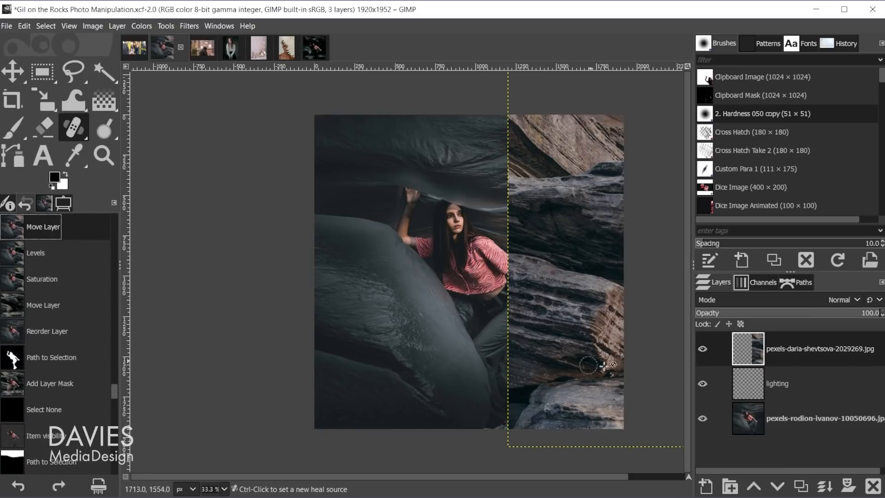
pyautogui.click(702, 349)
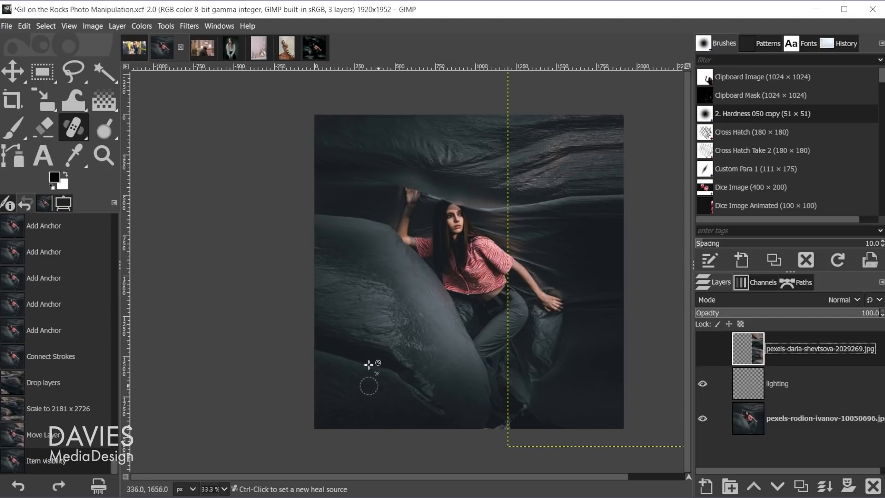
# Choose the Clone tool and enable Sample merged in its options
pyautogui.click(67, 126)
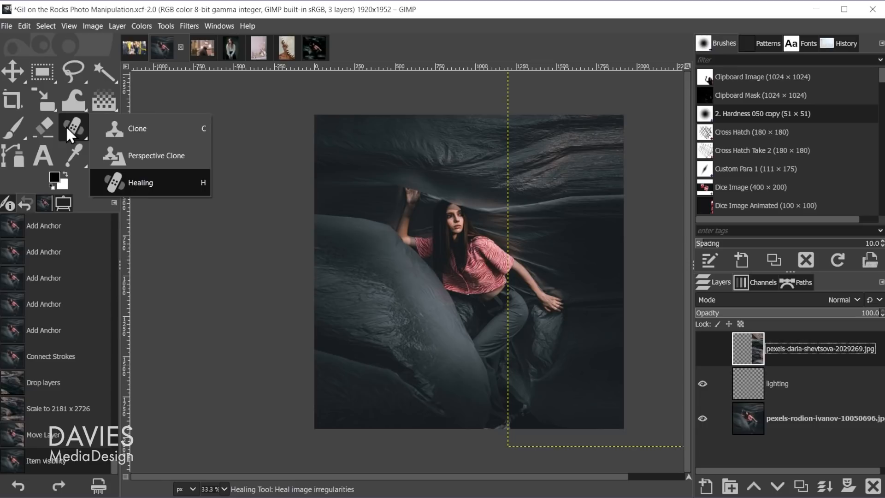
pyautogui.click(142, 126)
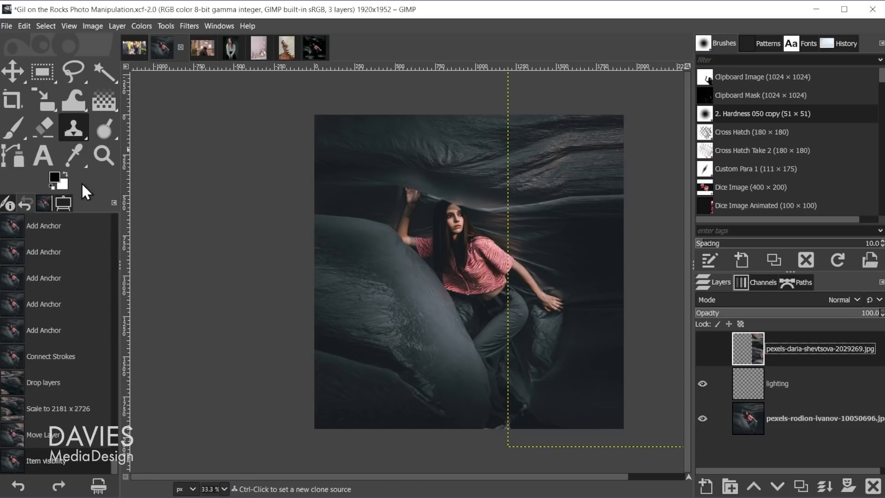
pyautogui.click(63, 203)
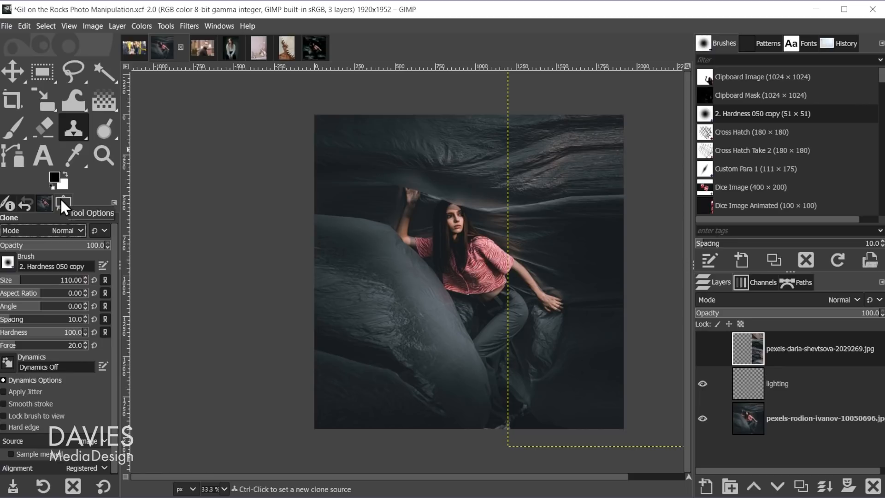
pyautogui.click(45, 451)
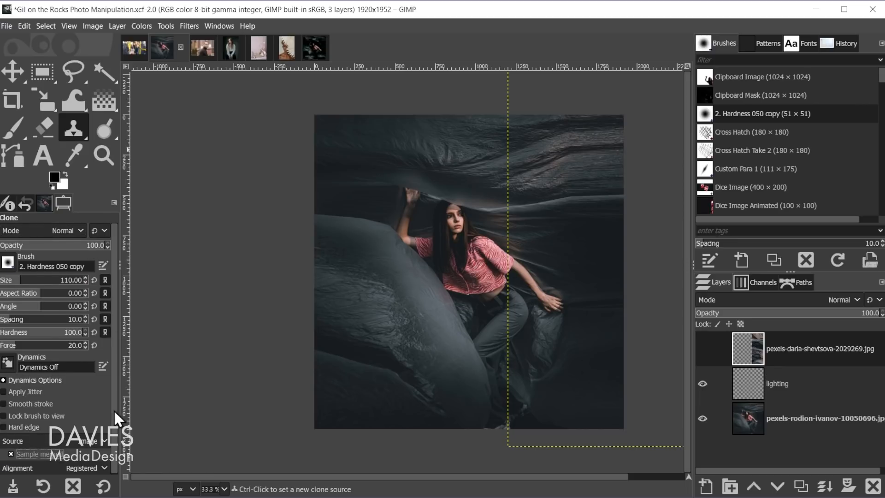
# Set the Clone tool's alignment to Registered and its brush size to 165
pyautogui.click(95, 467)
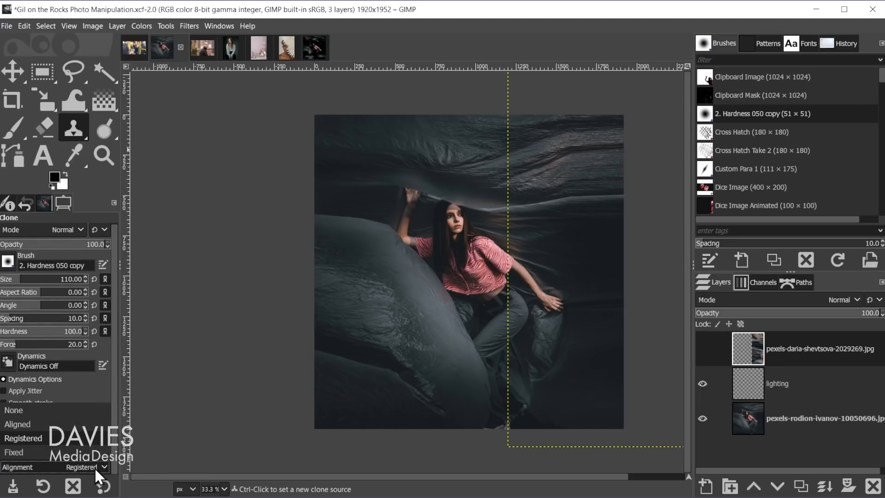
pyautogui.click(60, 442)
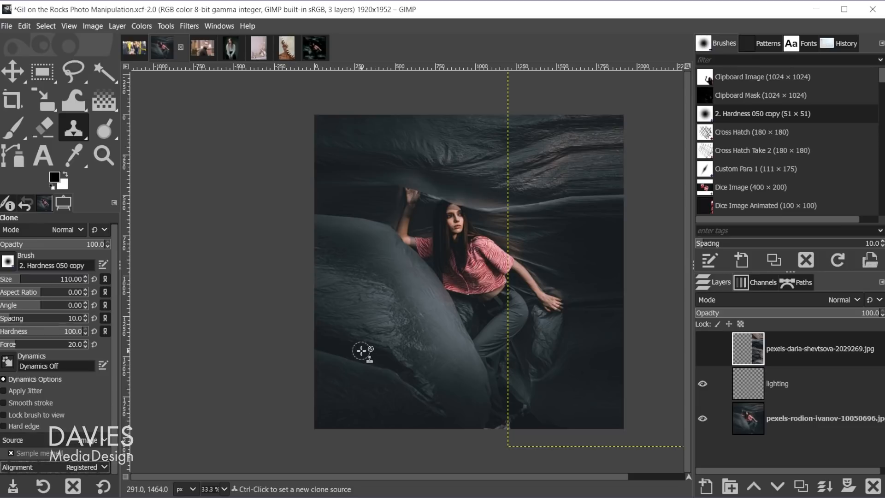
pyautogui.moveTo(20, 278); pyautogui.dragTo(27, 279)
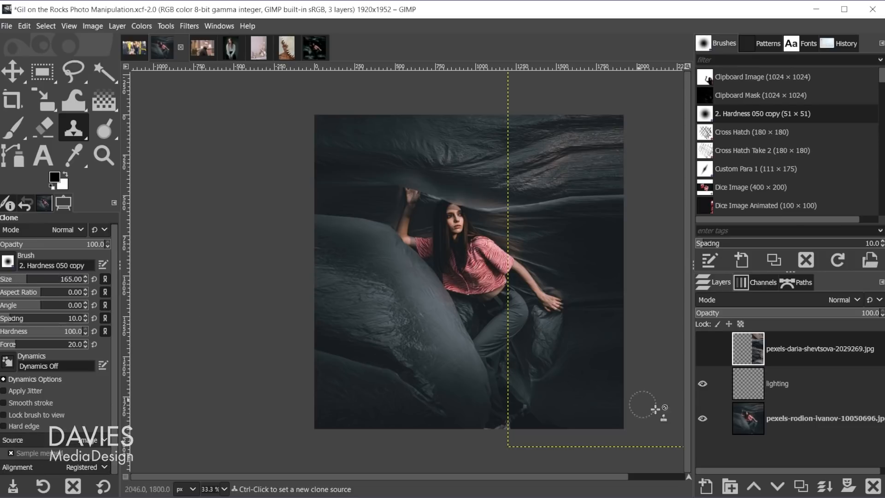
# Sample the smooth rock from the original image's bottom photo layer and clone it over the rocks beside the woman on the duplicate's Visible #1 layer
pyautogui.click(737, 416)
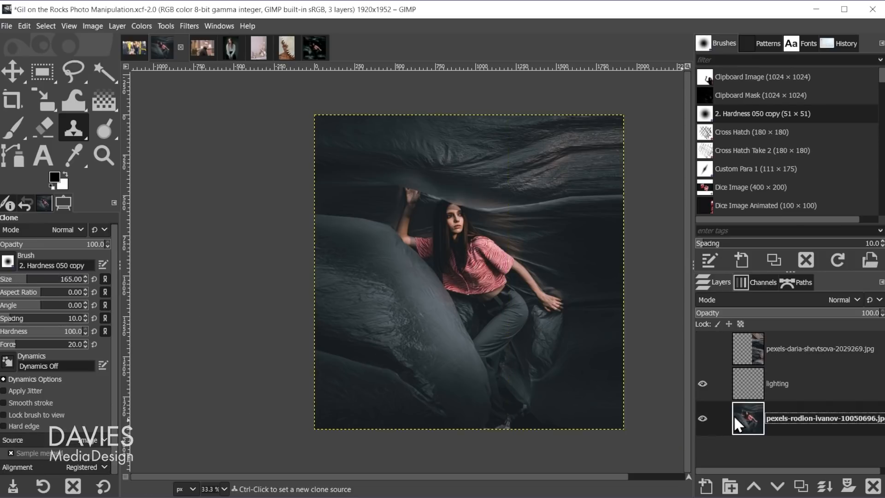
pyautogui.keyDown('ctrl'); pyautogui.click(378, 340); pyautogui.keyUp('ctrl')
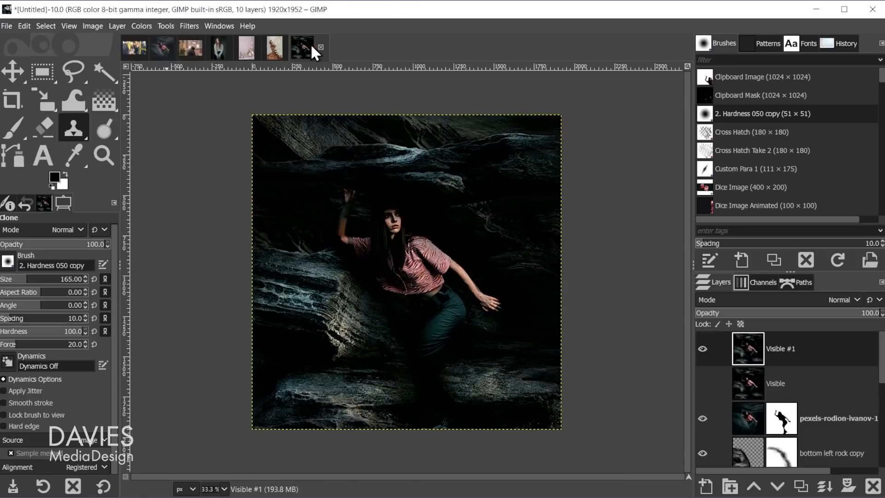
pyautogui.click(312, 45)
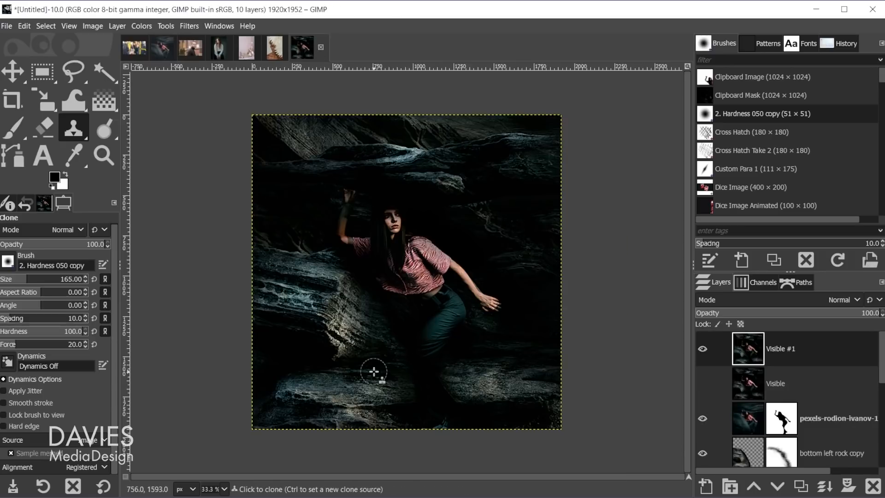
pyautogui.moveTo(296, 324)
pyautogui.mouseDown()
pyautogui.moveTo(283, 301)
pyautogui.moveTo(256, 254)
pyautogui.moveTo(325, 262)
pyautogui.moveTo(364, 334)
pyautogui.moveTo(319, 346)
pyautogui.moveTo(313, 294)
pyautogui.moveTo(296, 292)
pyautogui.moveTo(264, 304)
pyautogui.moveTo(267, 341)
pyautogui.moveTo(287, 326)
pyautogui.moveTo(259, 358)
pyautogui.moveTo(294, 362)
pyautogui.moveTo(266, 370)
pyautogui.moveTo(313, 348)
pyautogui.moveTo(376, 340)
pyautogui.moveTo(377, 329)
pyautogui.moveTo(343, 306)
pyautogui.moveTo(314, 256)
pyautogui.moveTo(256, 241)
pyautogui.moveTo(338, 262)
pyautogui.moveTo(365, 312)
pyautogui.moveTo(363, 359)
pyautogui.mouseUp()
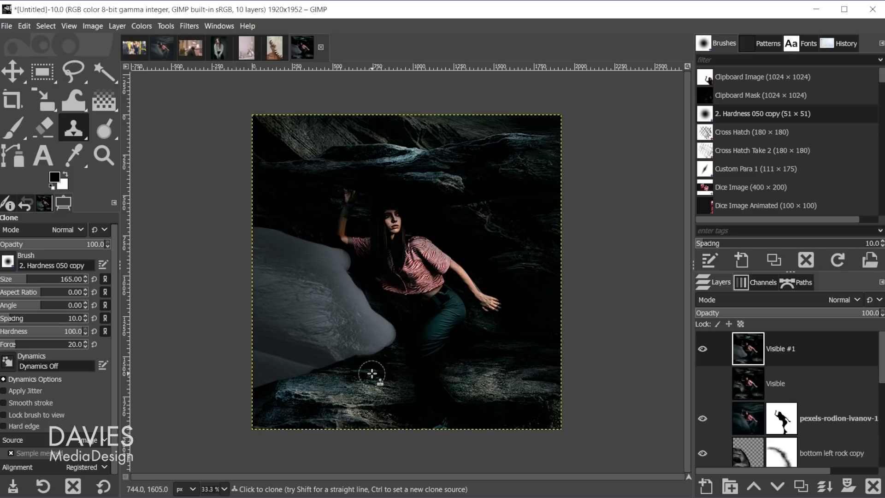
# Switch to the Healing tool in the original image and heal across the cloned rock's edge on the duplicate's Visible #1 layer
pyautogui.click(157, 44)
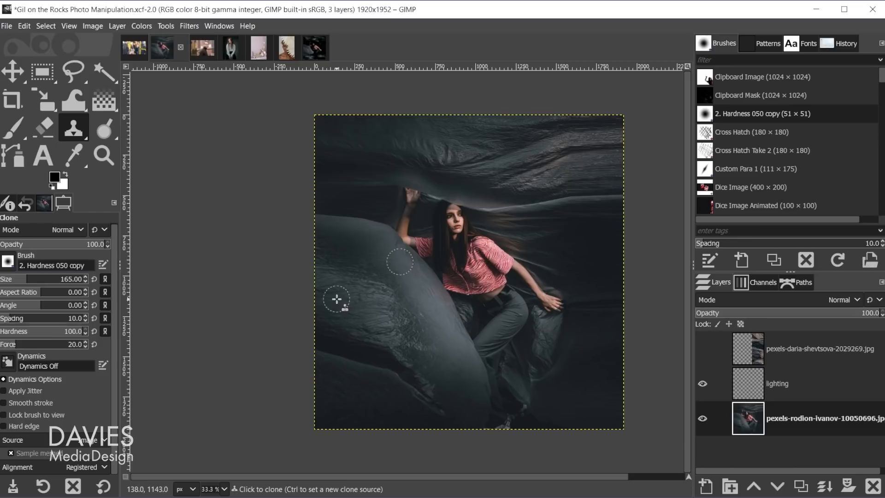
pyautogui.press('h')
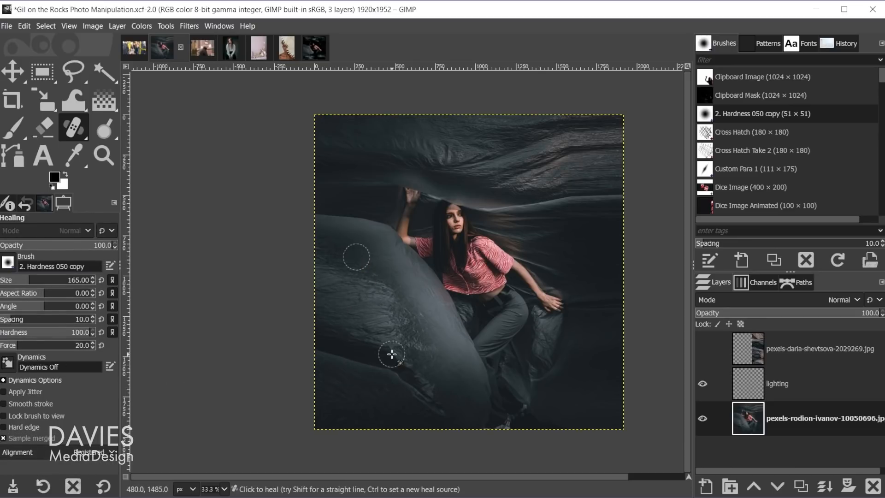
pyautogui.click(314, 48)
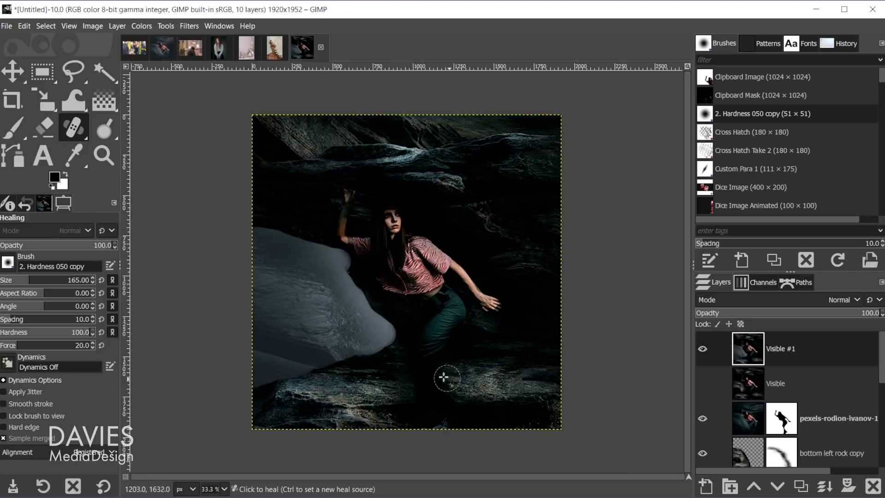
pyautogui.moveTo(259, 232)
pyautogui.mouseDown()
pyautogui.moveTo(328, 244)
pyautogui.moveTo(397, 336)
pyautogui.mouseUp()
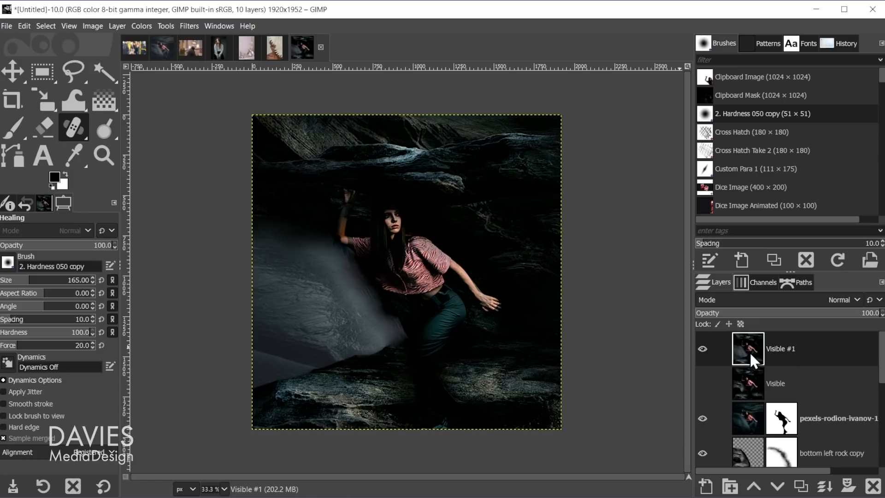
# Add a transparent 1920 x 1952 px layer named Skin retouch to the duplicate and heal across the cloned rock area on it
pyautogui.click(704, 486)
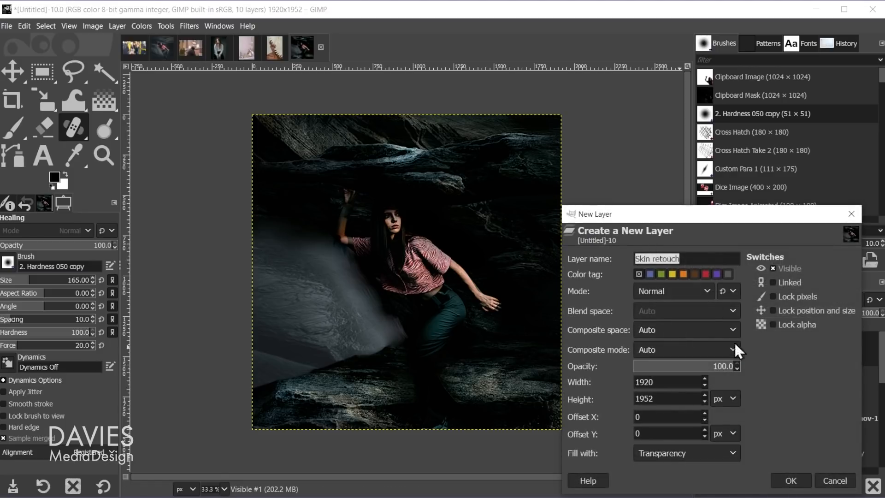
pyautogui.click(788, 480)
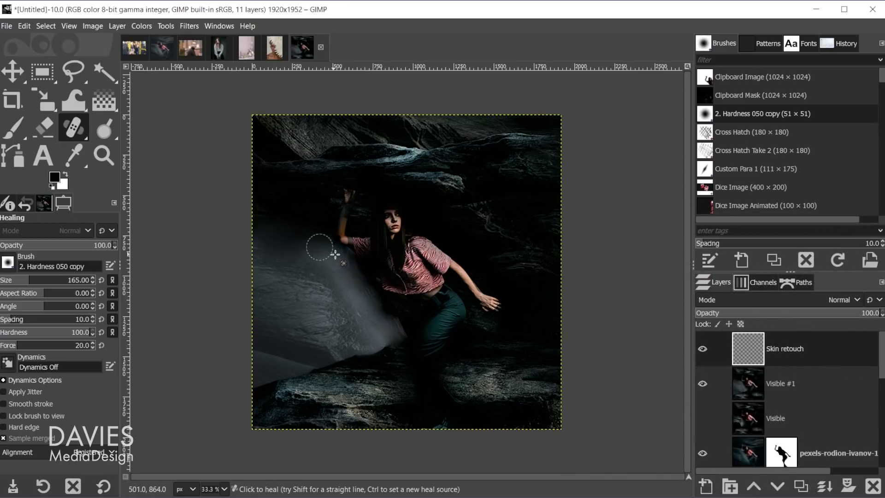
pyautogui.moveTo(345, 268)
pyautogui.mouseDown()
pyautogui.moveTo(395, 346)
pyautogui.moveTo(250, 387)
pyautogui.mouseUp()
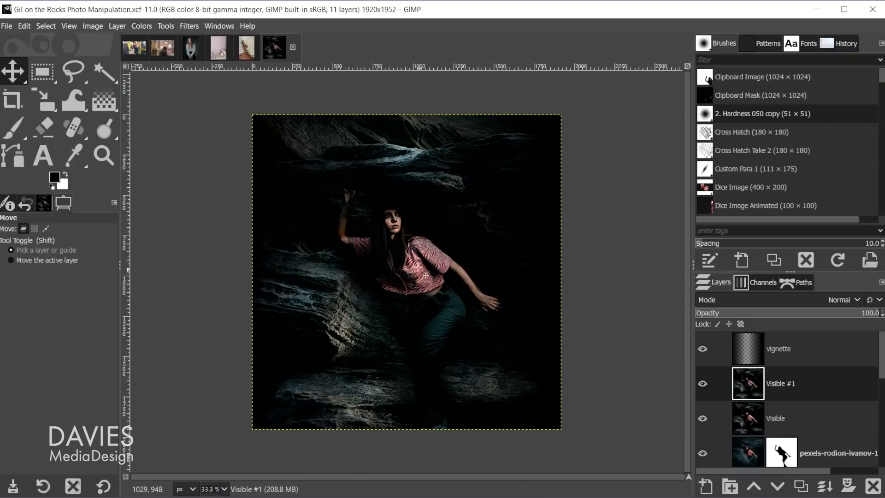
# Add the text COFFEE in Arial Bold 250 px to the wall above the couch in the seated woman's photo
pyautogui.click(217, 49)
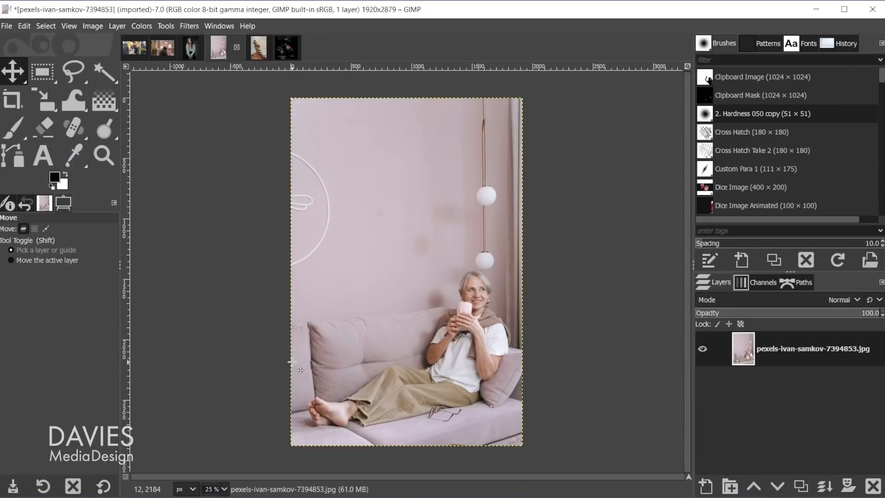
pyautogui.click(45, 157)
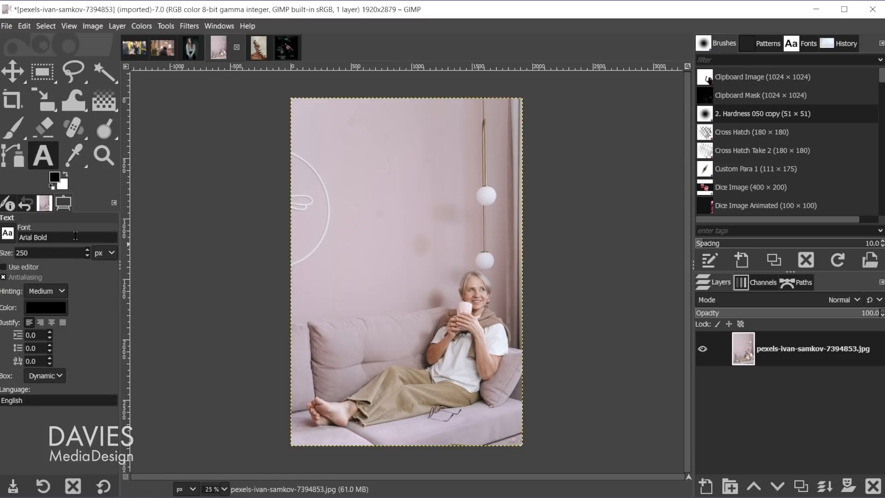
pyautogui.click(332, 178)
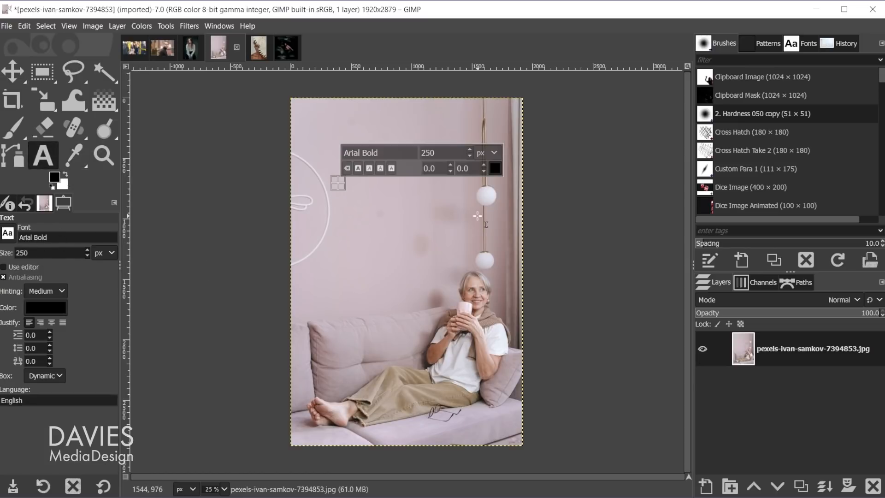
pyautogui.write('COFFEE')
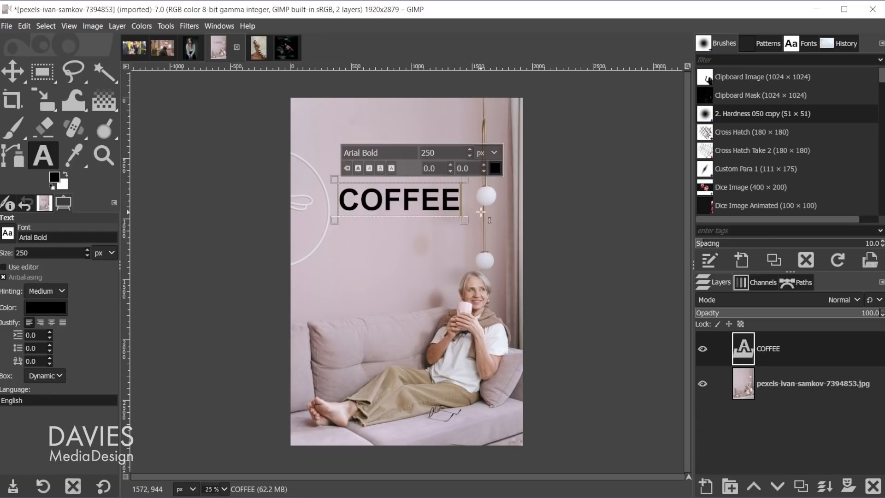
# Change the color of the whole COFFEE text to white (ffffff)
pyautogui.hotkey('ctrl', 'a')
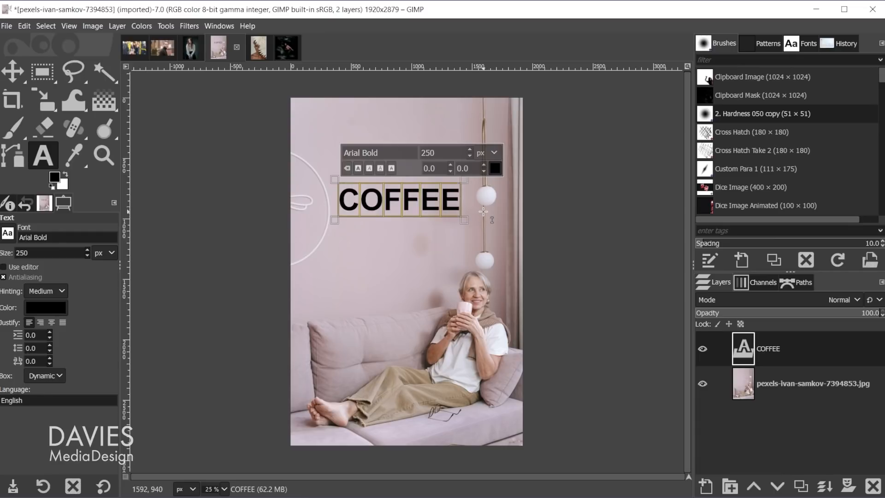
pyautogui.click(494, 169)
pyautogui.moveTo(444, 162); pyautogui.dragTo(388, 107)
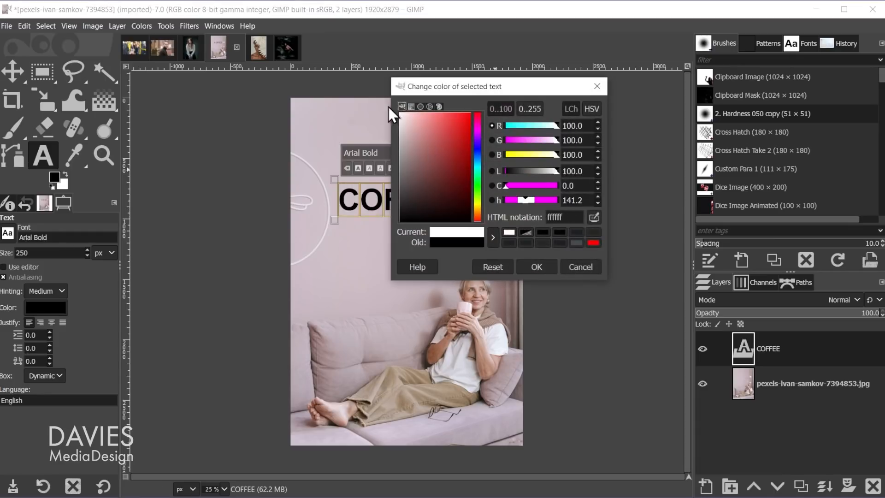
pyautogui.click(537, 267)
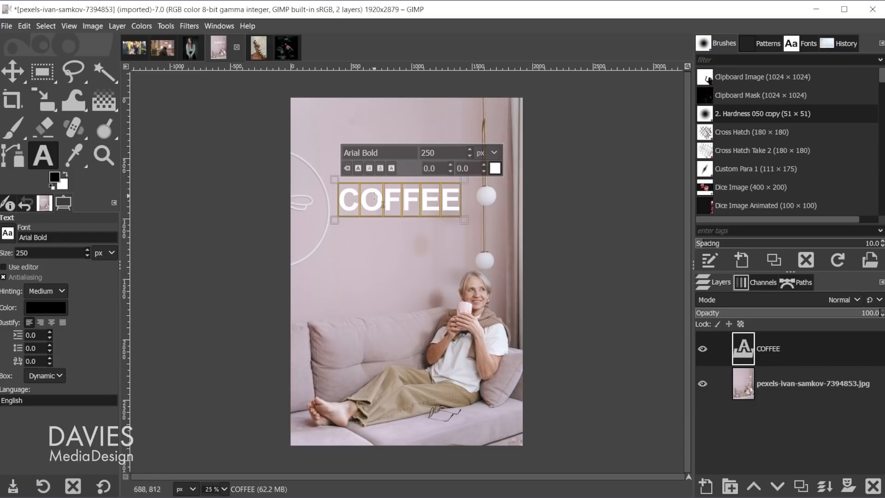
# Apply a Long Shadow filter with a length of 241.3 to the COFFEE text layer
pyautogui.click(189, 26)
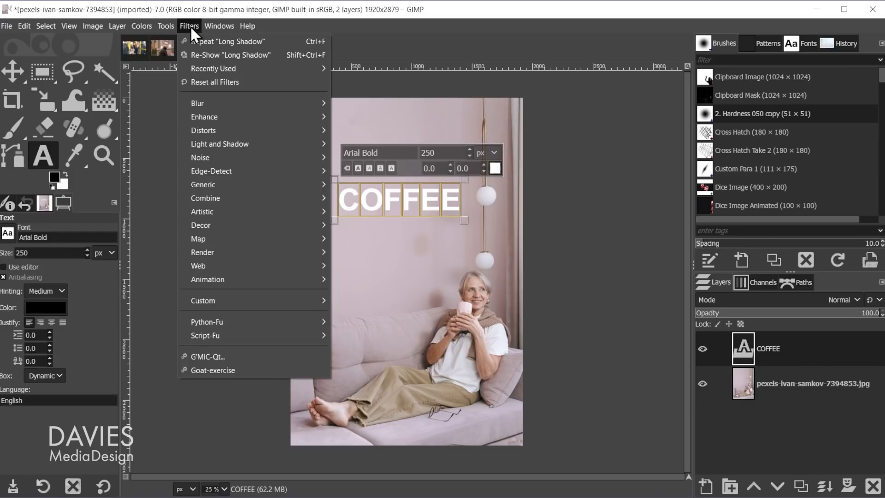
pyautogui.moveTo(226, 143)
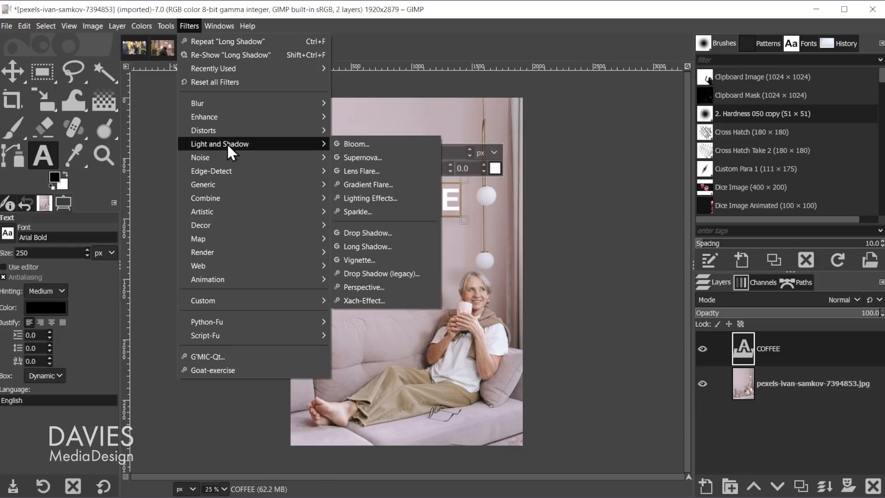
pyautogui.click(385, 246)
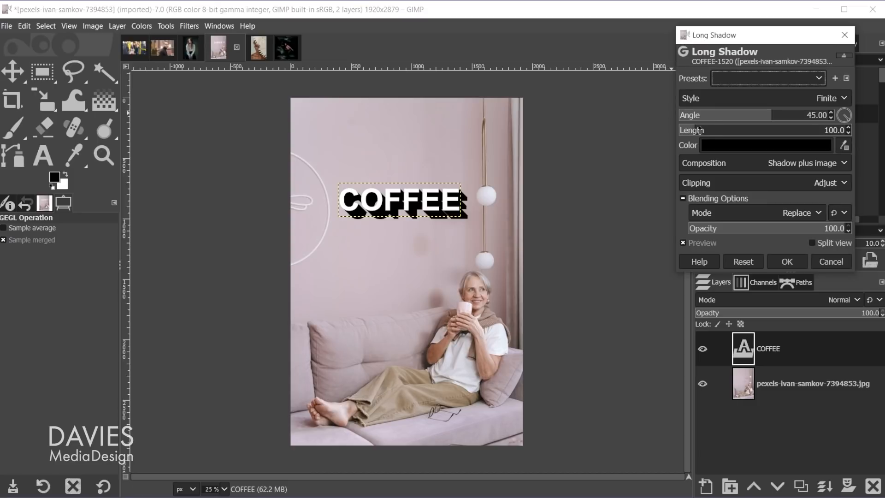
pyautogui.click(730, 130)
pyautogui.moveTo(731, 130); pyautogui.dragTo(719, 131)
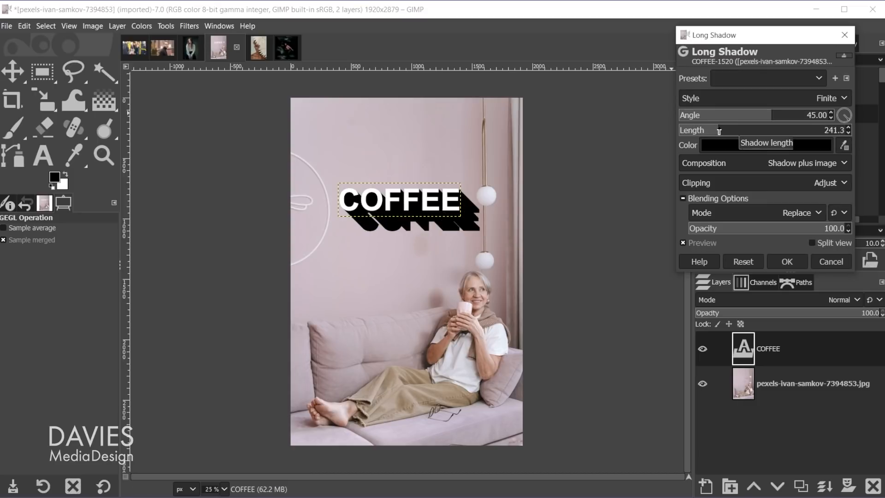
pyautogui.click(793, 261)
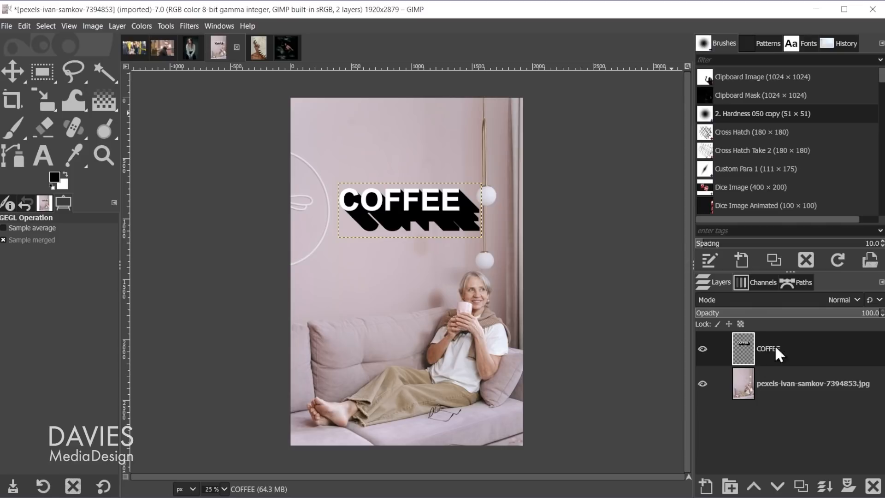
# Toggle the COFFEE layer's visibility to compare the photo with and without the shadowed text
pyautogui.click(702, 350)
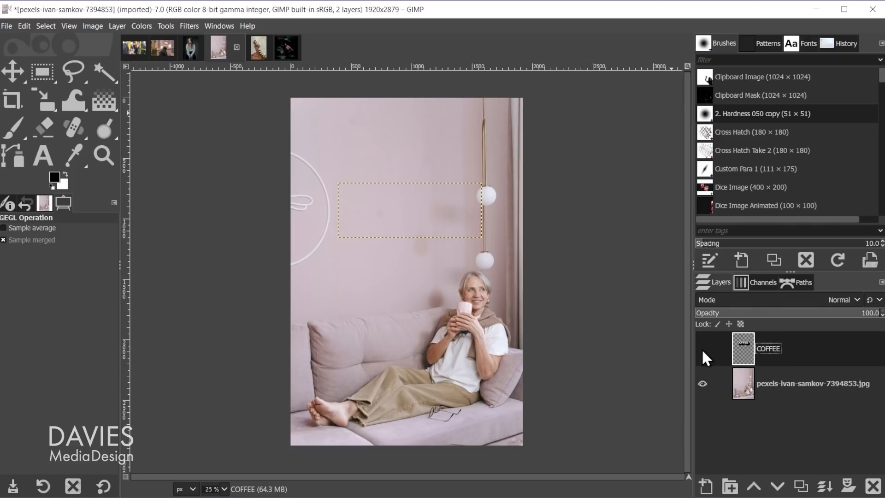
pyautogui.click(703, 349)
pyautogui.click(703, 349)
pyautogui.click(702, 350)
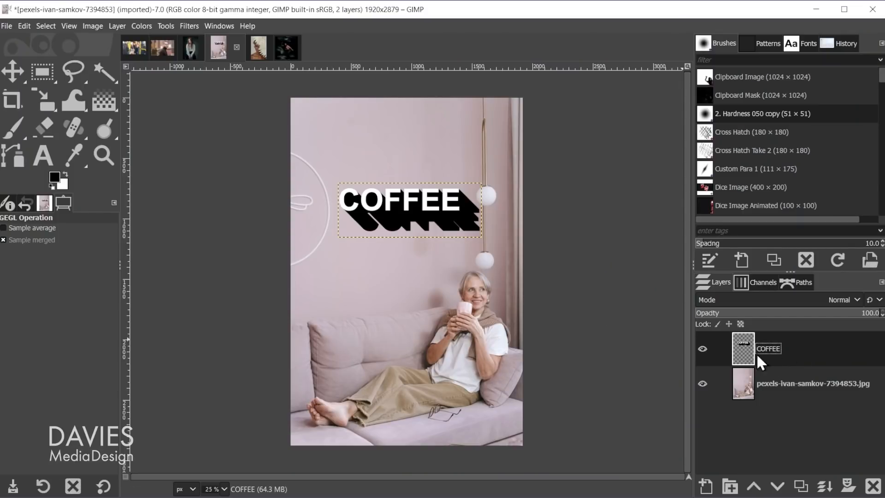
# Create a new text layer from the shadowed COFFEE layer's text attributes and hide the original COFFEE layer
pyautogui.click(50, 154)
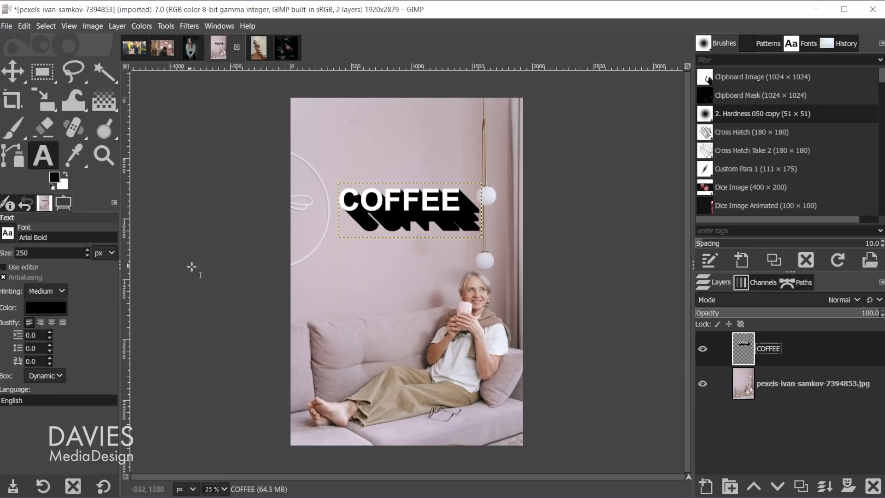
pyautogui.click(364, 203)
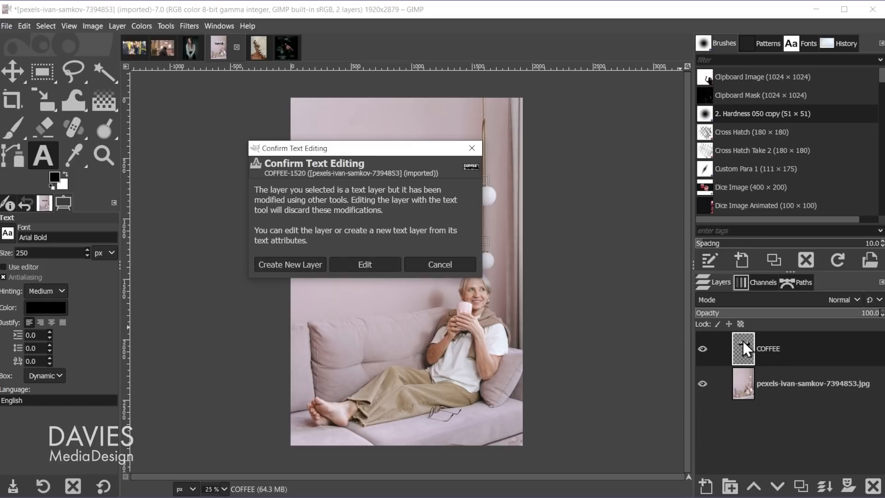
pyautogui.click(288, 264)
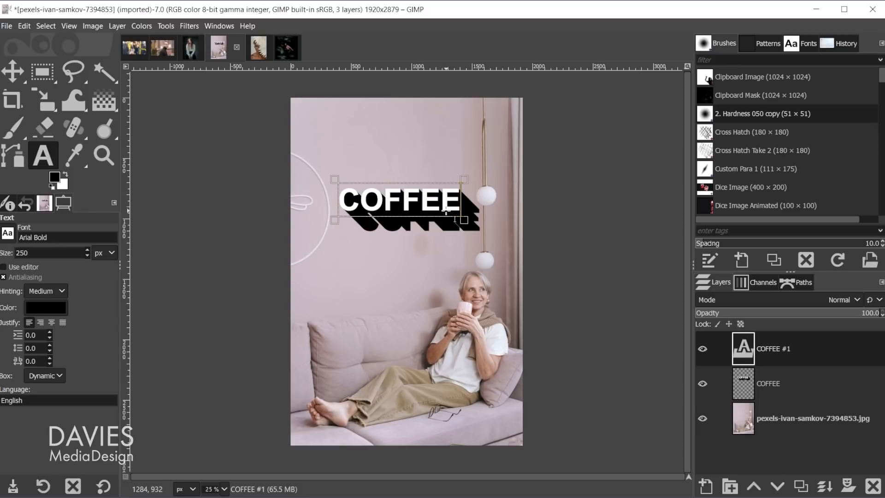
pyautogui.click(702, 383)
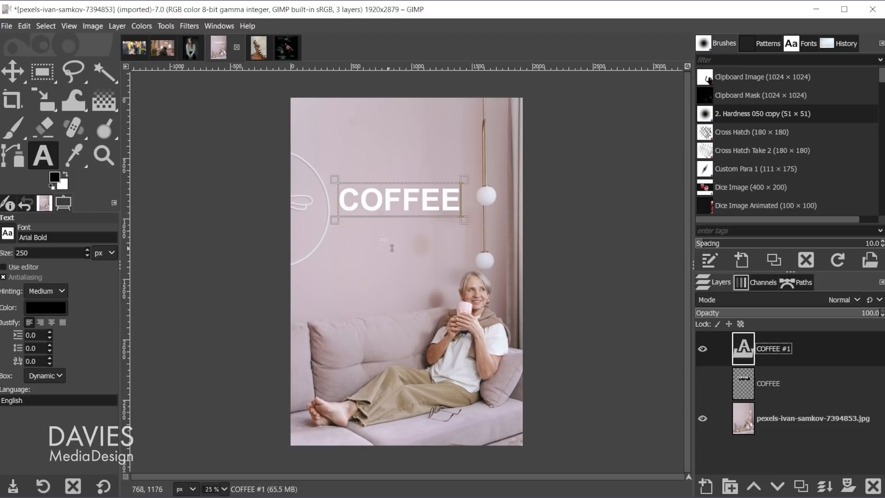
# Check that the COFFEE #1 text is editable, leaving the Text tool active
pyautogui.click(400, 206)
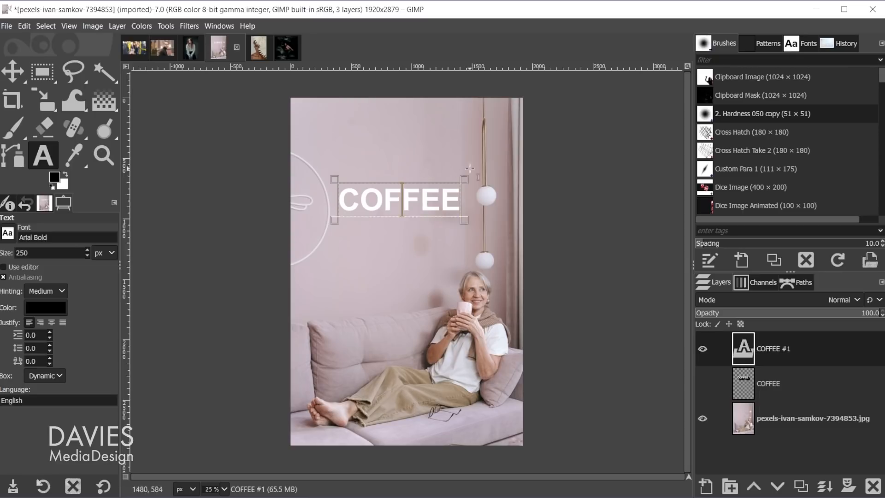
pyautogui.click(13, 68)
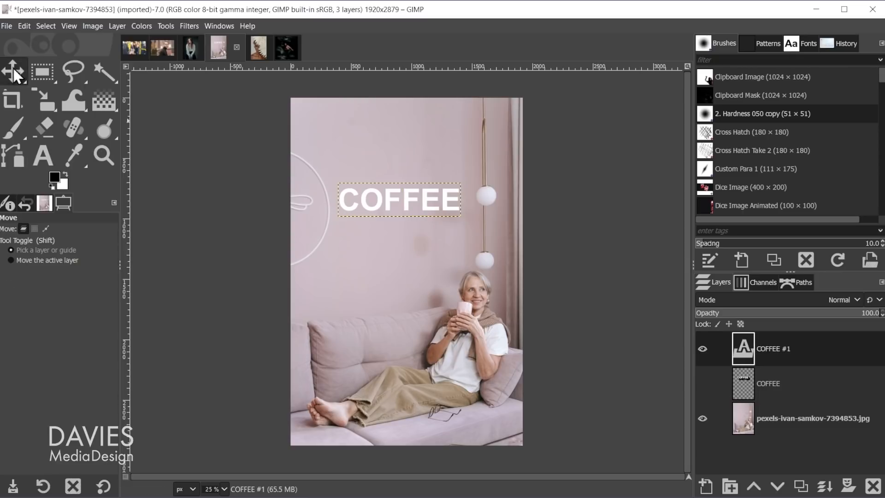
pyautogui.click(44, 153)
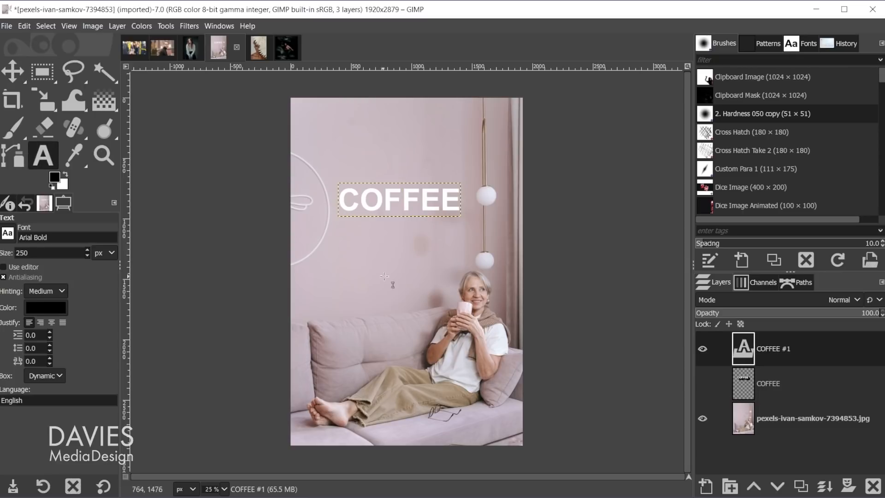
# Set the font of the COFFEE #1 text to America
pyautogui.click(408, 209)
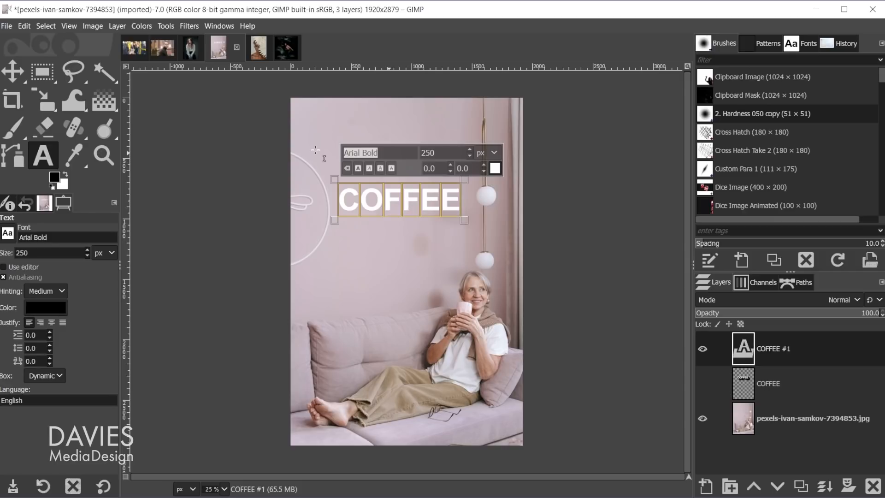
pyautogui.write('America')
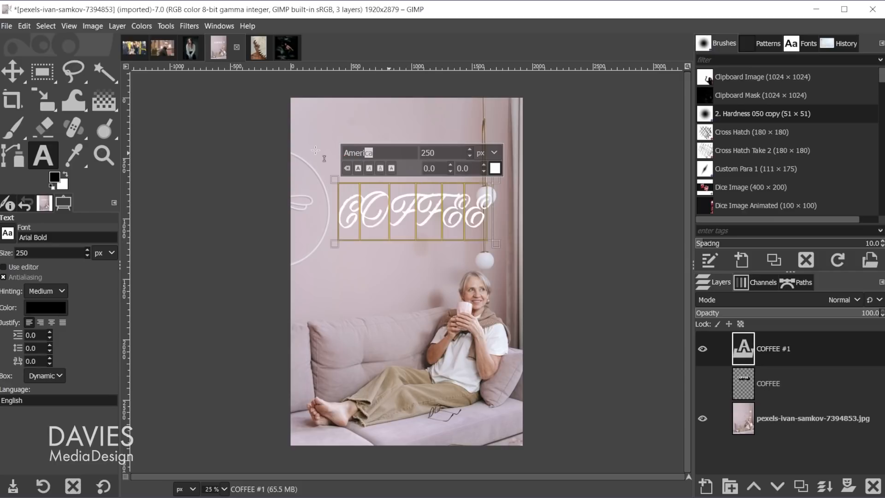
pyautogui.press('Return')
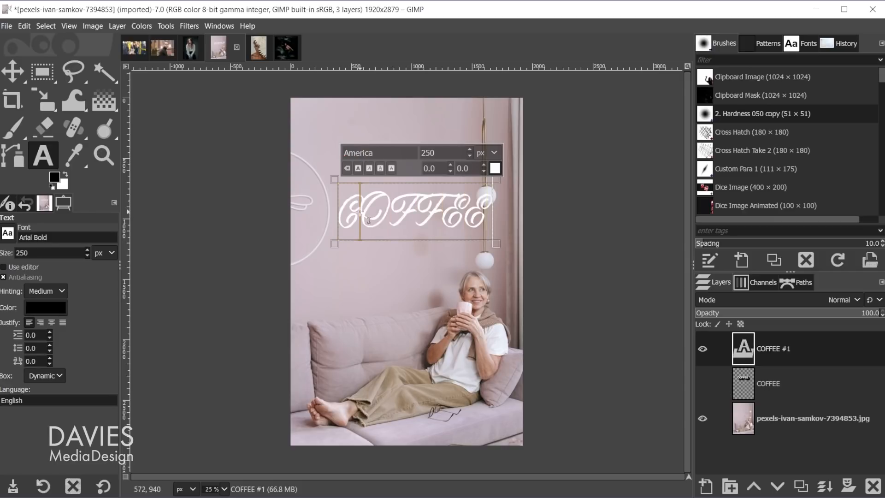
# Replace the COFFEE #1 wording with "Coffee" and set the text size to 300 px
pyautogui.write('Coffee')
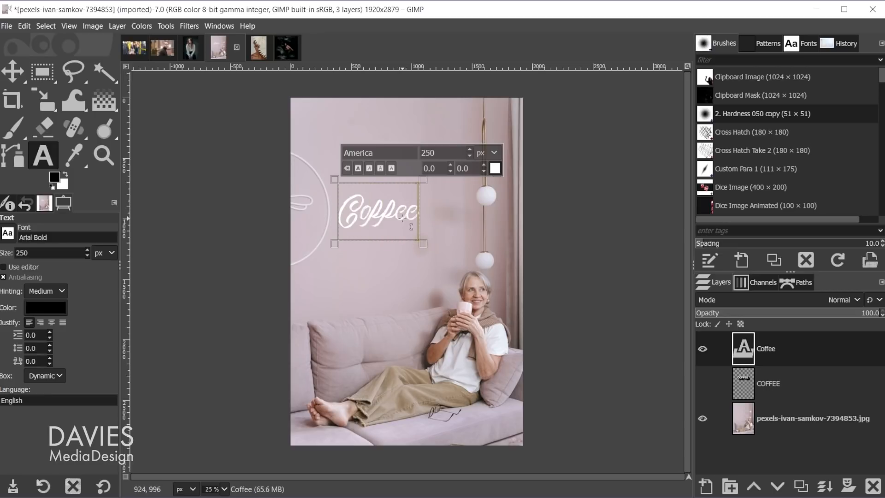
pyautogui.hotkey('ctrl', 'a')
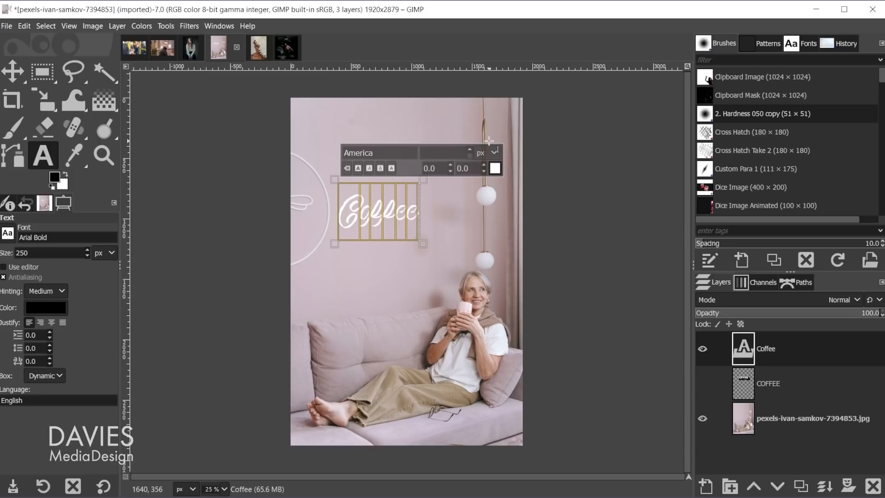
pyautogui.press('Return')
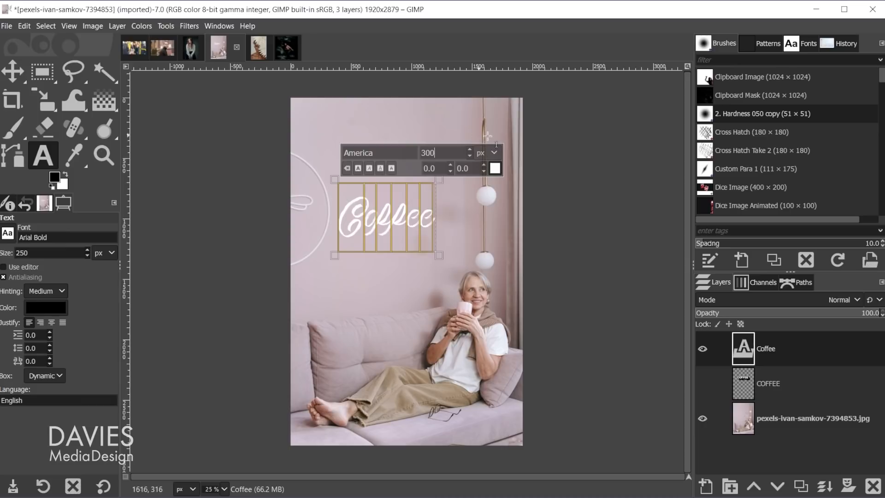
# Show and hide the original shadowed COFFEE layer to compare it with the restyled Coffee text
pyautogui.click(765, 348)
pyautogui.click(702, 383)
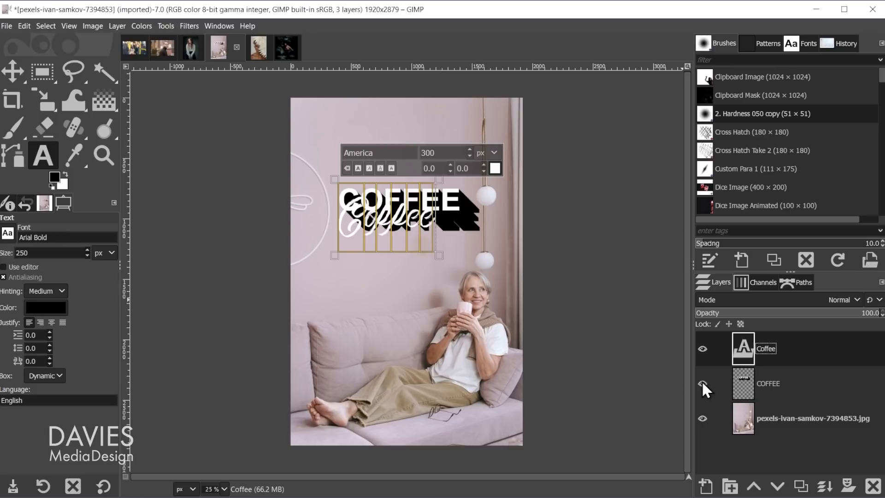
pyautogui.click(702, 383)
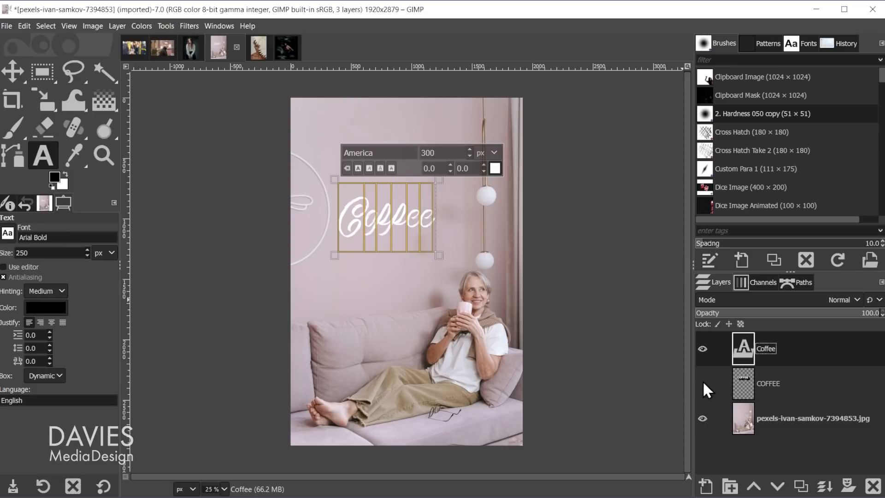
# Apply a Long Shadow filter to the Coffee text layer using the most recent last-used preset, with a length of 241.3
pyautogui.click(190, 26)
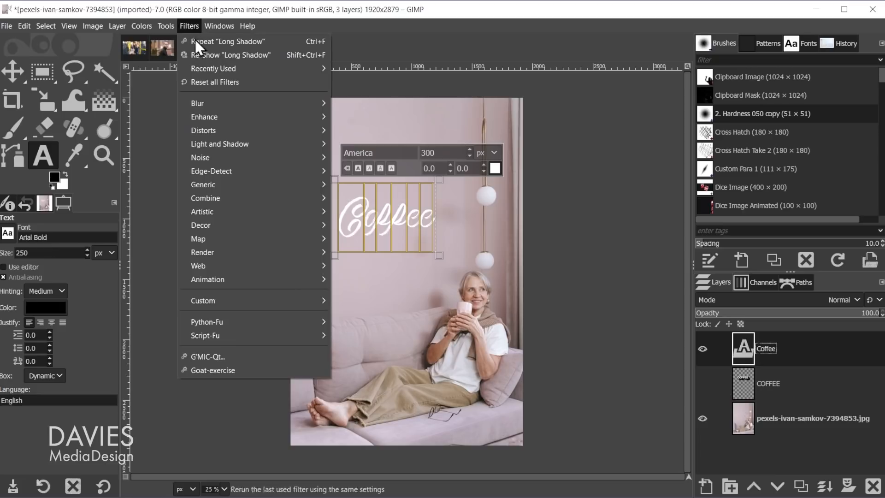
pyautogui.moveTo(234, 147)
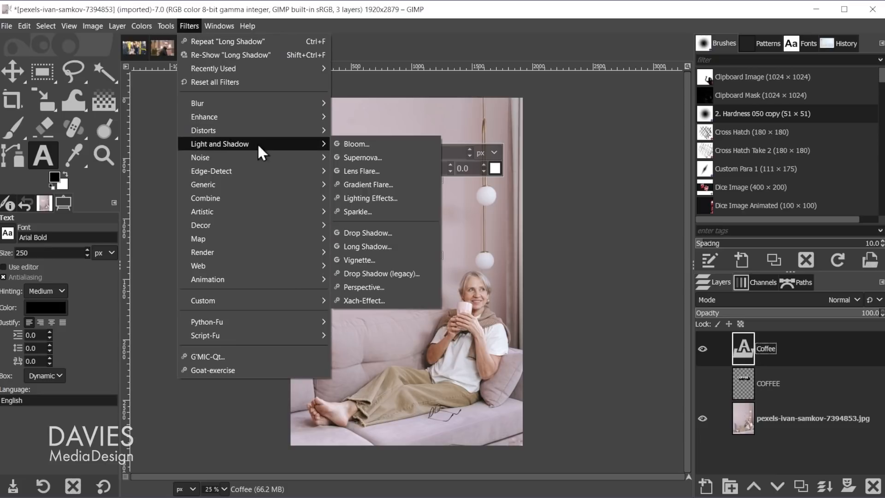
pyautogui.click(367, 246)
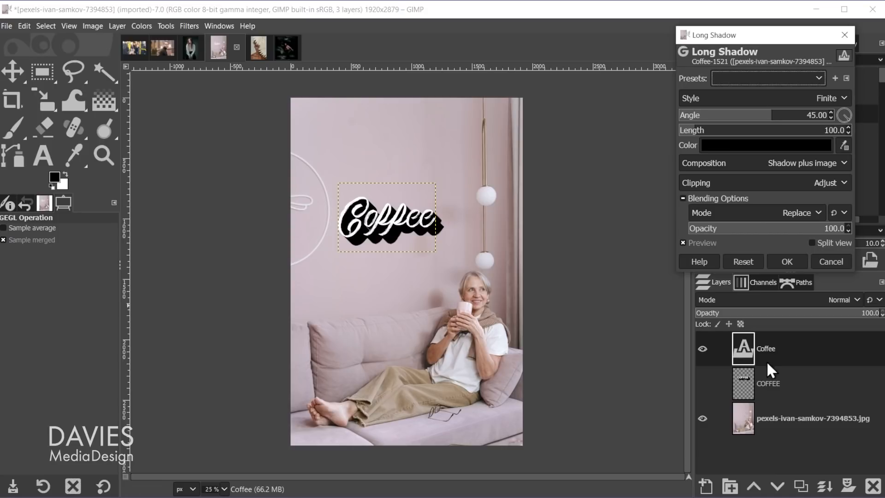
pyautogui.click(776, 80)
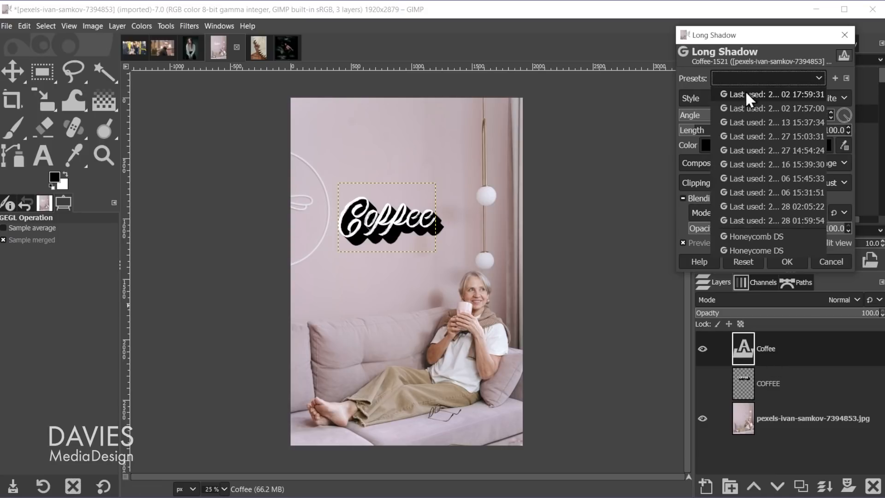
pyautogui.click(758, 94)
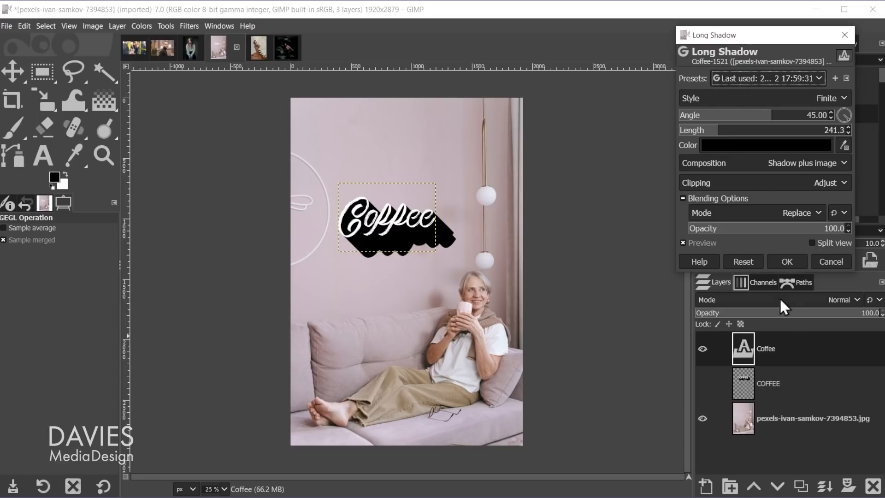
pyautogui.click(784, 261)
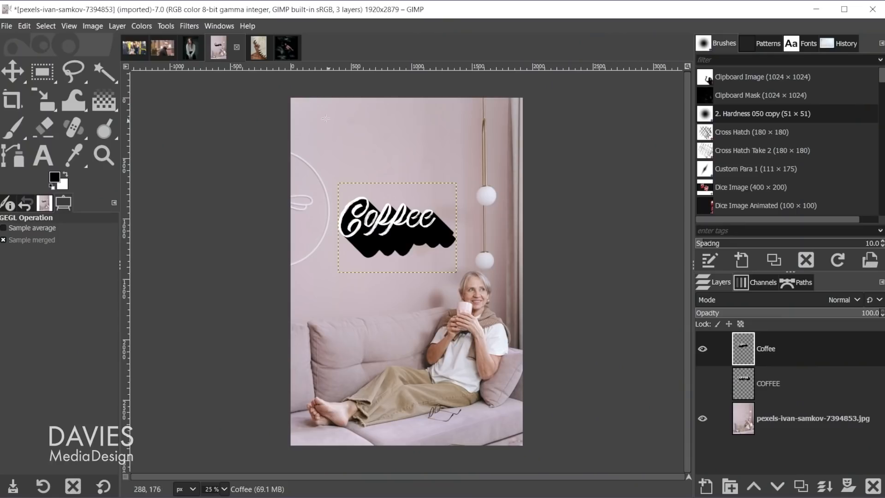
# Switch to the photo of the man in glasses and add a white (full opacity) layer mask to its layer
pyautogui.click(162, 46)
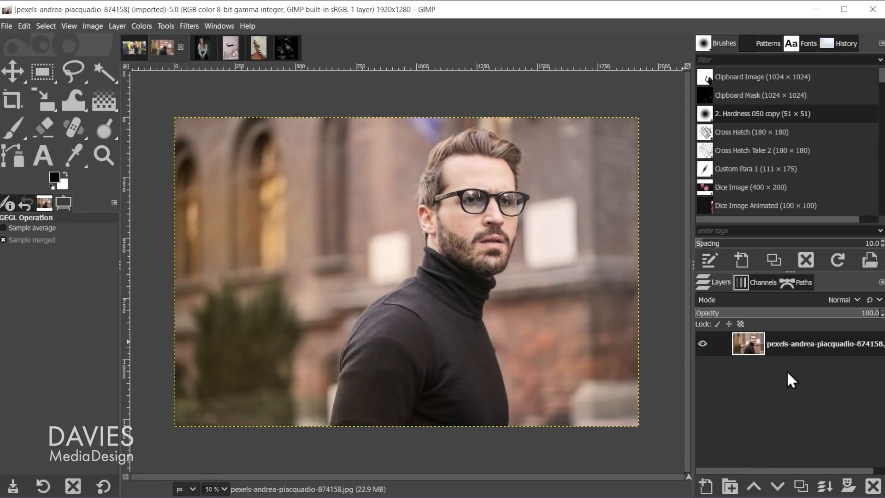
pyautogui.click(847, 486)
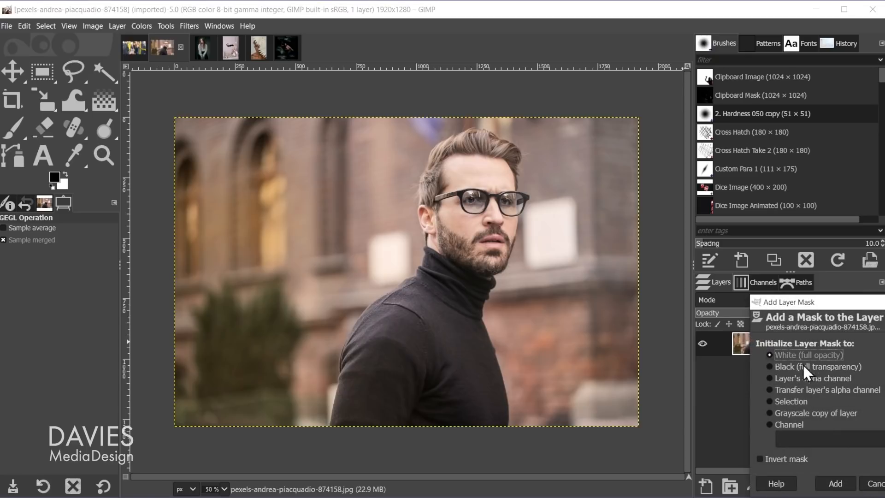
pyautogui.click(835, 484)
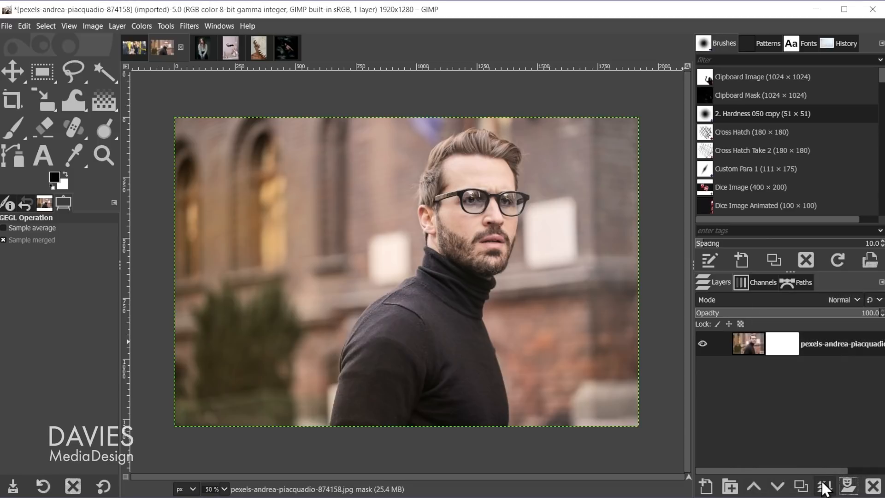
pyautogui.click(784, 347)
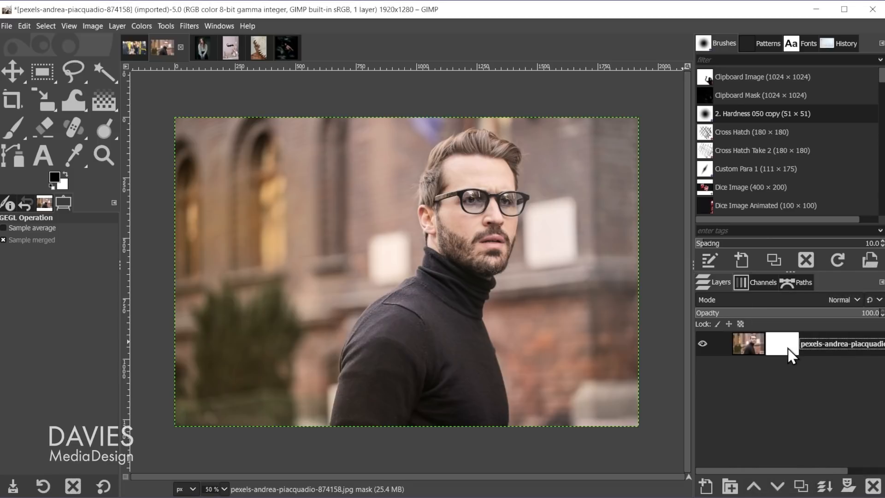
# Paint black on the layer mask with the Paintbrush at sizes 386 and 103 to hide the background behind the man's back
pyautogui.click(15, 128)
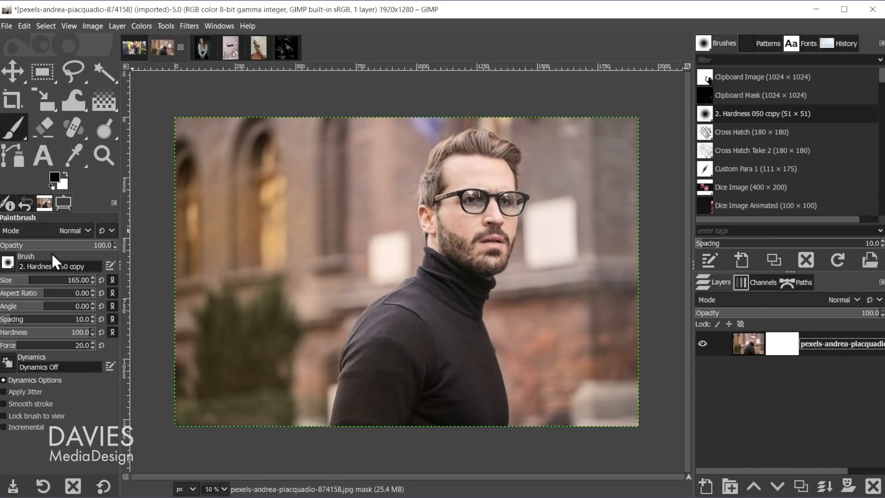
pyautogui.click(35, 280)
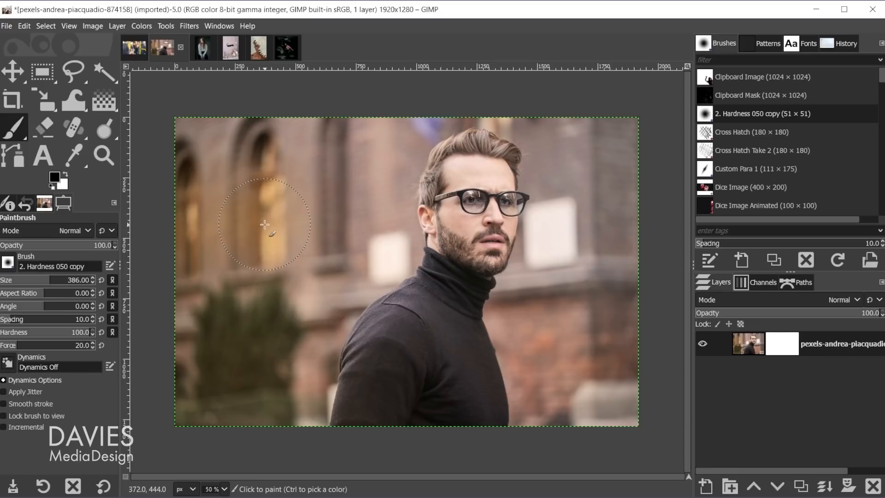
pyautogui.moveTo(238, 205)
pyautogui.mouseDown()
pyautogui.moveTo(226, 272)
pyautogui.moveTo(203, 152)
pyautogui.moveTo(373, 137)
pyautogui.moveTo(299, 230)
pyautogui.moveTo(191, 300)
pyautogui.moveTo(283, 389)
pyautogui.moveTo(286, 406)
pyautogui.moveTo(298, 328)
pyautogui.moveTo(345, 256)
pyautogui.moveTo(357, 259)
pyautogui.moveTo(373, 242)
pyautogui.mouseUp()
pyautogui.moveTo(27, 277); pyautogui.dragTo(21, 278)
pyautogui.moveTo(408, 261); pyautogui.dragTo(409, 230)
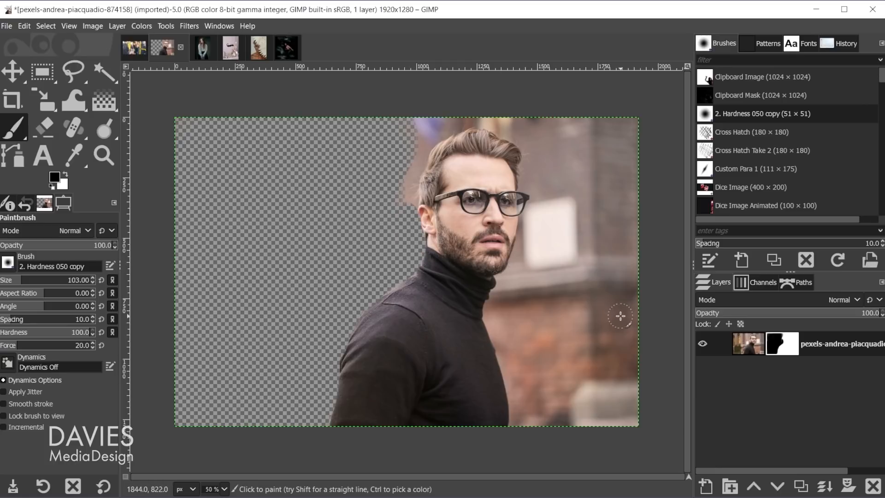
# Swap the foreground color to white and delete the layer mask from the photo layer
pyautogui.scroll(4, 435, 217)
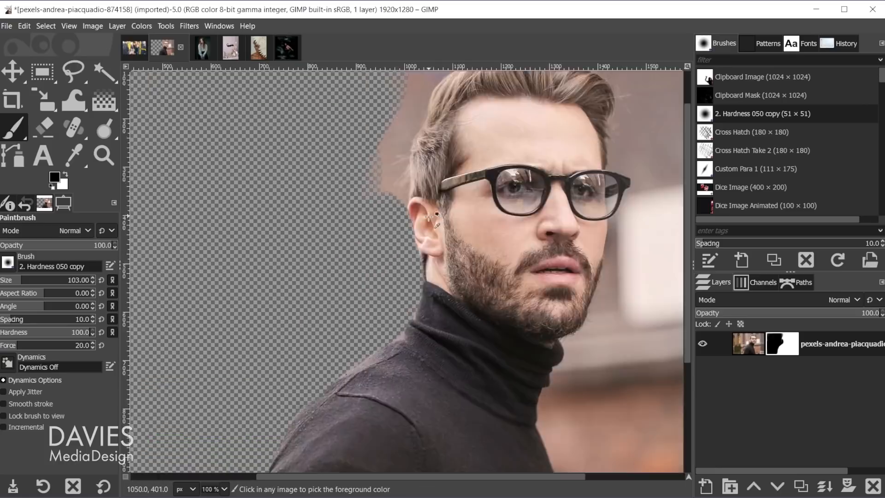
pyautogui.press('x')
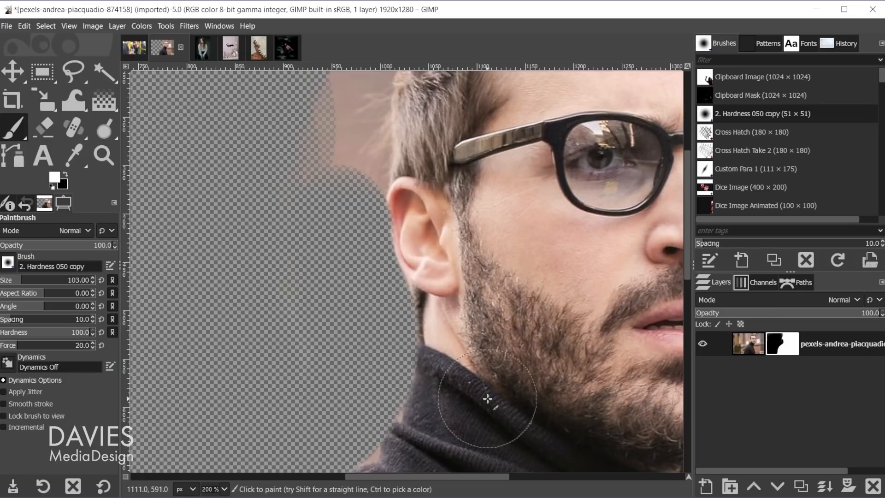
pyautogui.scroll(-4, 501, 280)
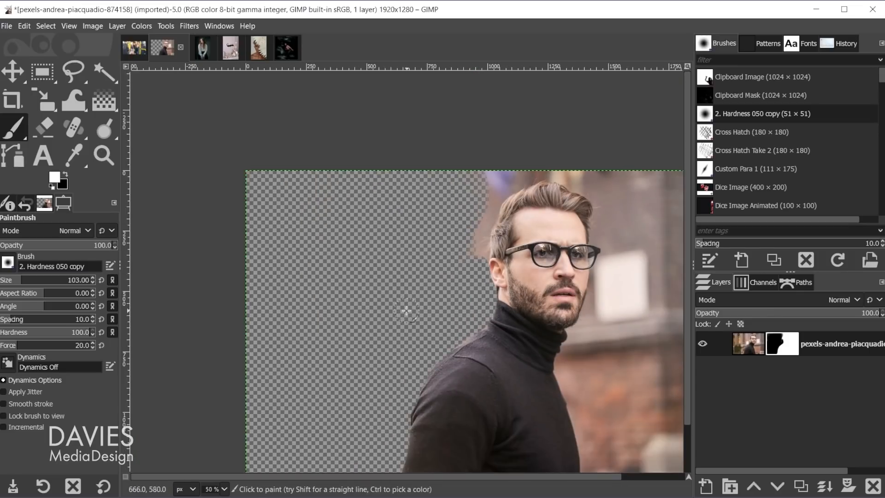
pyautogui.rightClick(788, 347)
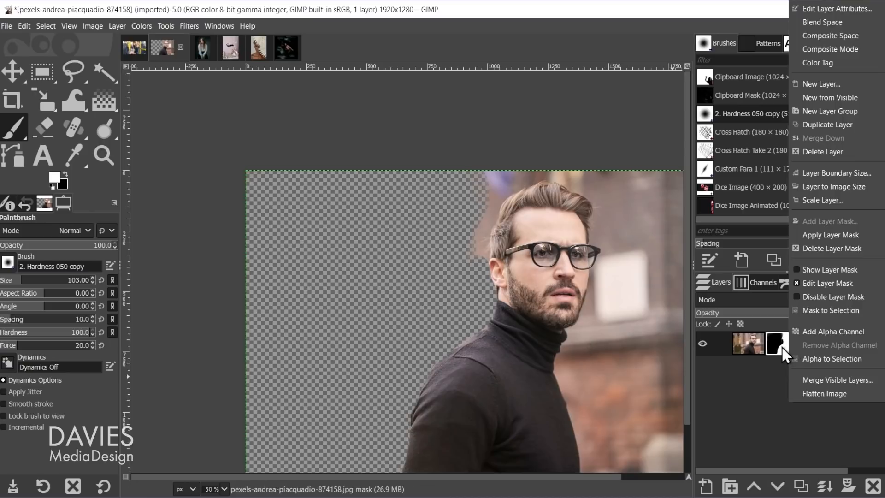
pyautogui.click(848, 249)
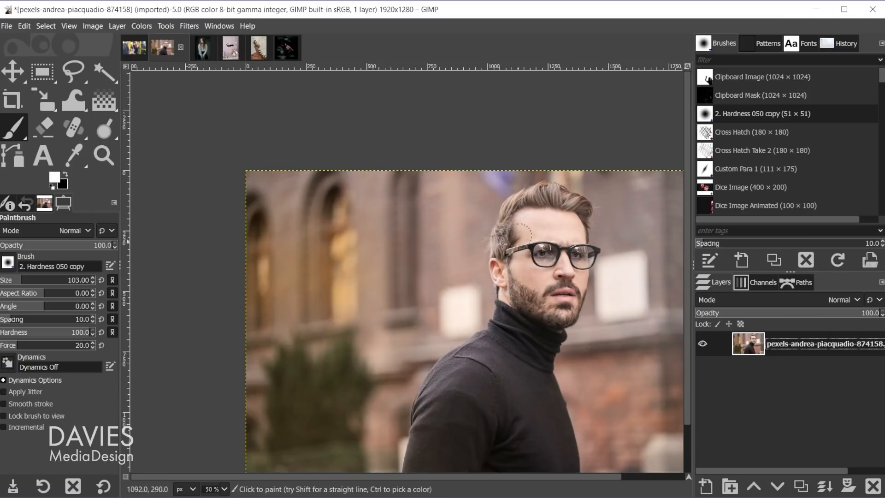
pyautogui.moveTo(578, 478); pyautogui.dragTo(609, 473)
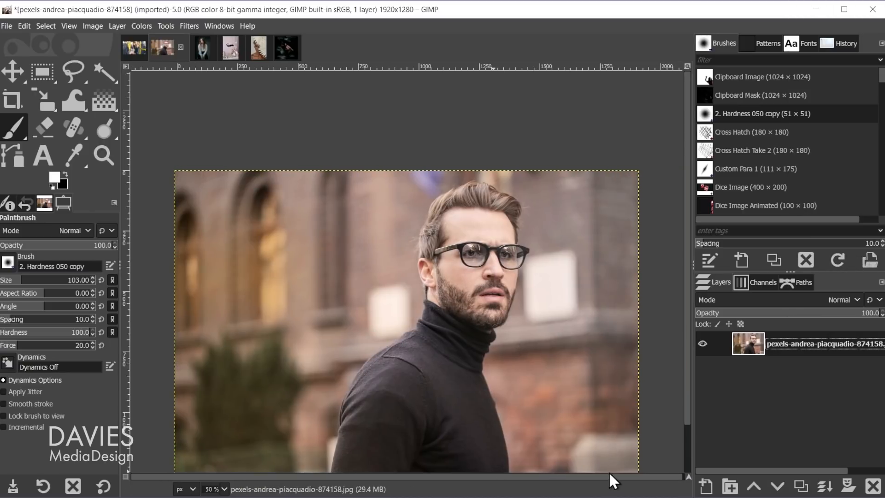
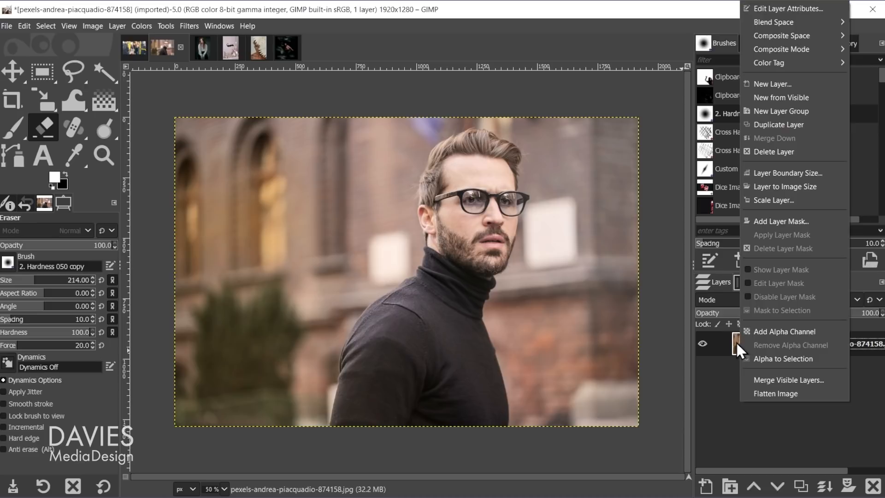
# Add an alpha channel to the photo layer and erase the background behind the man's back with the size 214 Eraser
pyautogui.click(778, 333)
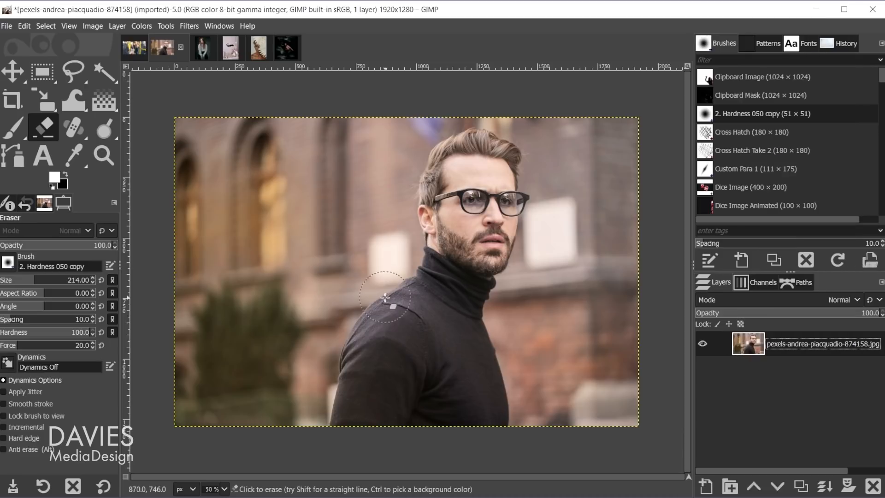
pyautogui.moveTo(262, 156)
pyautogui.mouseDown()
pyautogui.moveTo(221, 192)
pyautogui.moveTo(237, 148)
pyautogui.moveTo(187, 138)
pyautogui.moveTo(198, 116)
pyautogui.moveTo(188, 197)
pyautogui.moveTo(203, 289)
pyautogui.moveTo(195, 369)
pyautogui.moveTo(188, 365)
pyautogui.moveTo(218, 450)
pyautogui.moveTo(223, 394)
pyautogui.moveTo(210, 319)
pyautogui.moveTo(278, 168)
pyautogui.moveTo(282, 125)
pyautogui.moveTo(226, 155)
pyautogui.moveTo(273, 235)
pyautogui.moveTo(270, 247)
pyautogui.moveTo(355, 186)
pyautogui.moveTo(364, 123)
pyautogui.moveTo(324, 152)
pyautogui.moveTo(339, 138)
pyautogui.mouseUp()
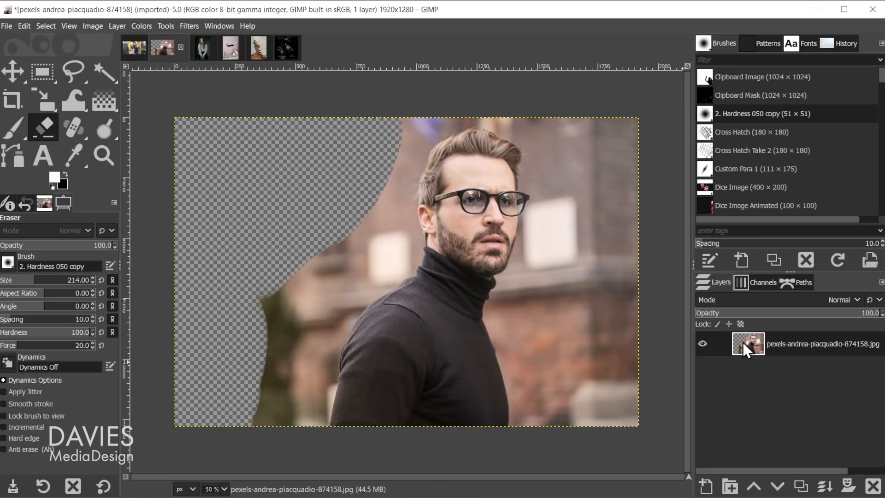
pyautogui.moveTo(276, 415)
pyautogui.mouseDown()
pyautogui.moveTo(262, 375)
pyautogui.moveTo(430, 104)
pyautogui.moveTo(409, 109)
pyautogui.moveTo(375, 267)
pyautogui.moveTo(329, 305)
pyautogui.mouseUp()
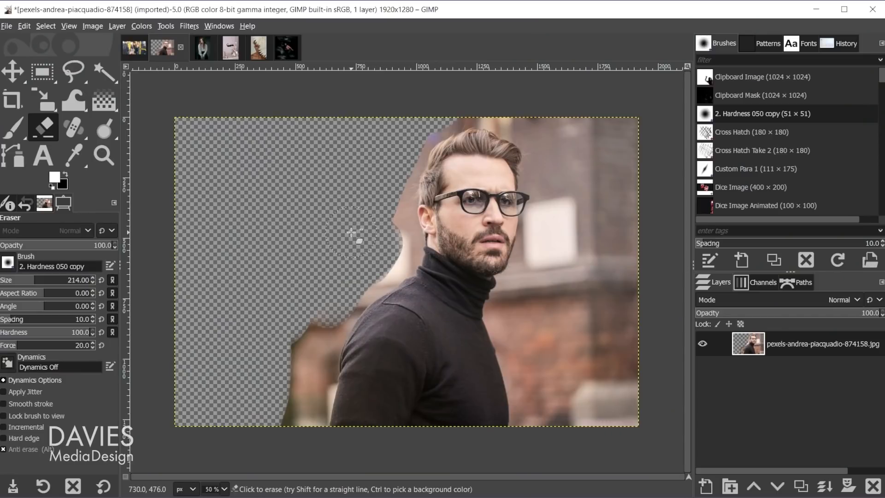
# Restore erased background with the Eraser's Anti erase option and erase part of the building and bush again
pyautogui.moveTo(351, 234)
pyautogui.mouseDown()
pyautogui.moveTo(382, 252)
pyautogui.moveTo(257, 415)
pyautogui.moveTo(193, 433)
pyautogui.moveTo(188, 340)
pyautogui.moveTo(203, 309)
pyautogui.moveTo(220, 196)
pyautogui.moveTo(321, 113)
pyautogui.moveTo(329, 130)
pyautogui.moveTo(255, 109)
pyautogui.moveTo(136, 136)
pyautogui.moveTo(218, 163)
pyautogui.moveTo(177, 233)
pyautogui.moveTo(230, 245)
pyautogui.moveTo(235, 322)
pyautogui.moveTo(225, 351)
pyautogui.moveTo(282, 359)
pyautogui.moveTo(330, 277)
pyautogui.moveTo(262, 255)
pyautogui.moveTo(260, 218)
pyautogui.moveTo(239, 316)
pyautogui.moveTo(284, 251)
pyautogui.moveTo(277, 184)
pyautogui.moveTo(276, 197)
pyautogui.moveTo(397, 134)
pyautogui.moveTo(382, 204)
pyautogui.mouseUp()
pyautogui.moveTo(258, 280)
pyautogui.mouseDown()
pyautogui.moveTo(336, 142)
pyautogui.moveTo(223, 158)
pyautogui.moveTo(220, 332)
pyautogui.moveTo(241, 327)
pyautogui.mouseUp()
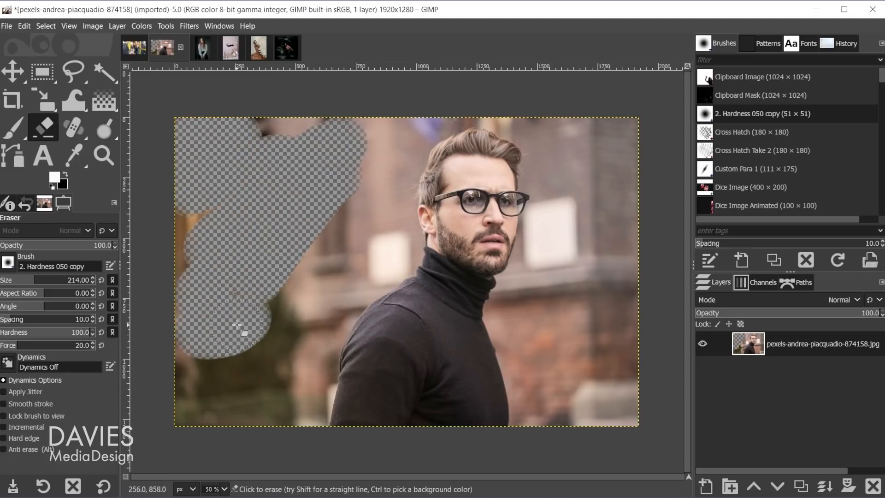
# Add the white text "Random" in Arial Bold at 250 px across the lower part of the man's photo
pyautogui.press('t')
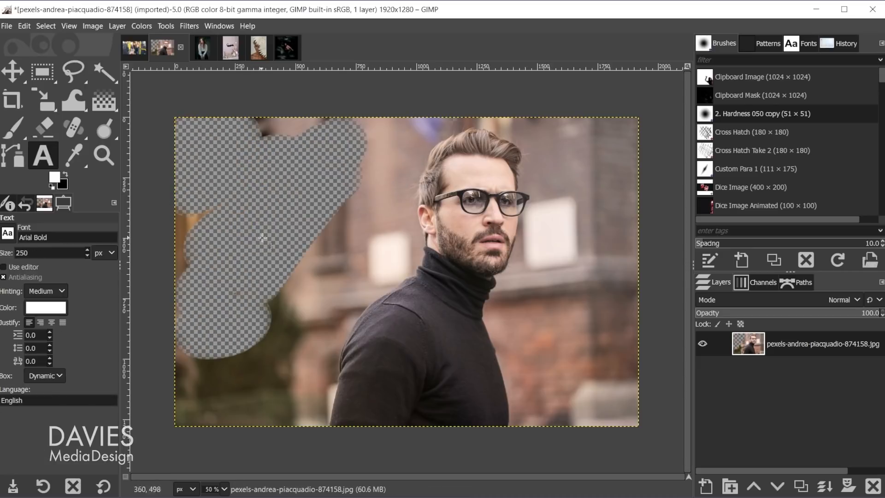
pyautogui.click(391, 376)
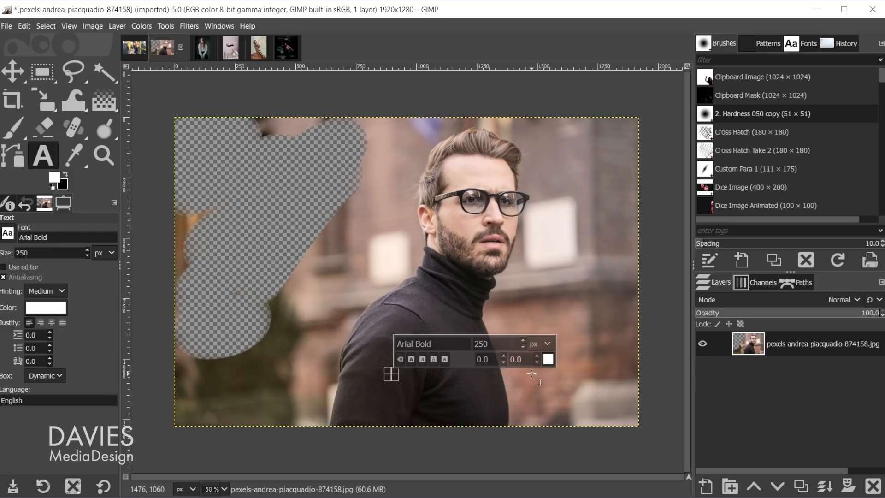
pyautogui.write('Rnadom')
pyautogui.press('BackSpace')
pyautogui.press('BackSpace')
pyautogui.press('BackSpace')
pyautogui.press('BackSpace')
pyautogui.press('BackSpace')
pyautogui.write('andom')
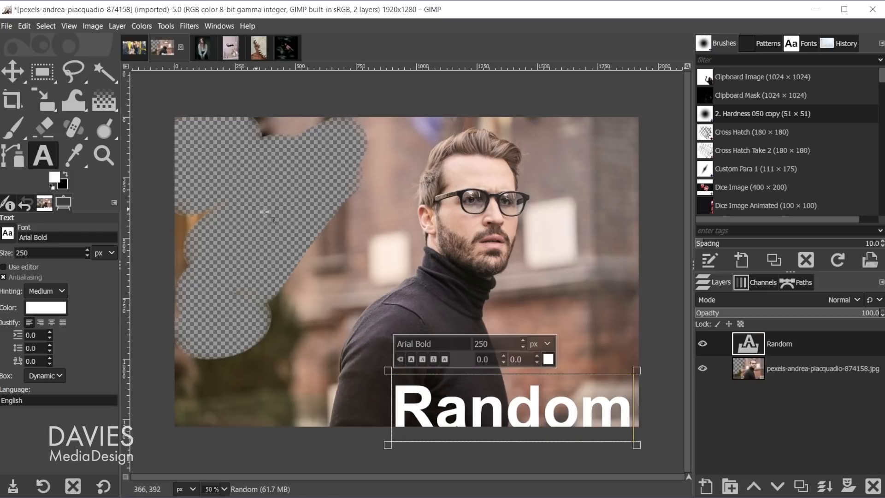
# Restore the photo layer's erased background with the Eraser's Anti erase option and erase the whole area behind the man's back again
pyautogui.click(43, 127)
pyautogui.press('alt')
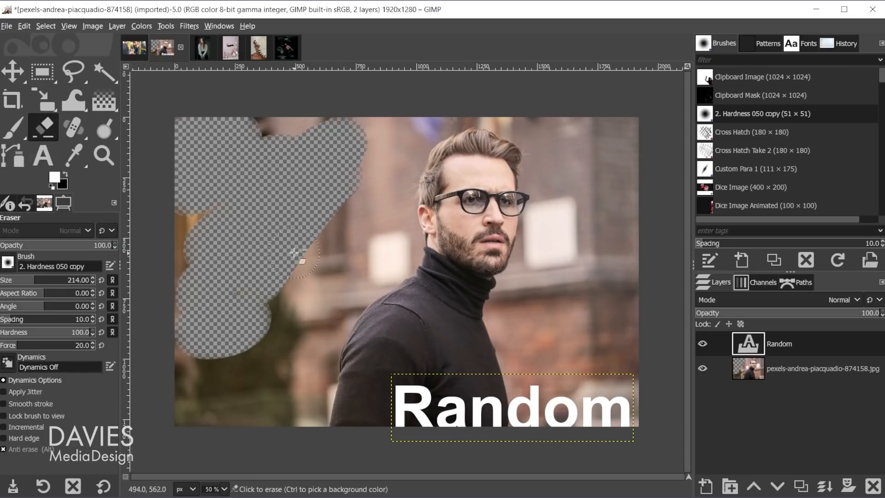
pyautogui.click(755, 368)
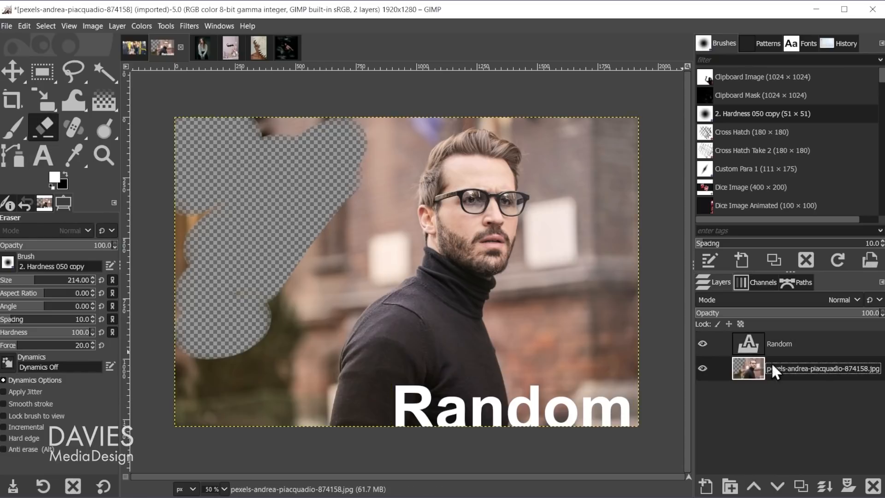
pyautogui.press('alt')
pyautogui.moveTo(300, 245)
pyautogui.mouseDown()
pyautogui.moveTo(304, 217)
pyautogui.moveTo(268, 206)
pyautogui.moveTo(187, 210)
pyautogui.moveTo(214, 170)
pyautogui.moveTo(177, 125)
pyautogui.moveTo(265, 124)
pyautogui.moveTo(267, 154)
pyautogui.moveTo(366, 122)
pyautogui.moveTo(335, 153)
pyautogui.moveTo(344, 146)
pyautogui.moveTo(344, 202)
pyautogui.mouseUp()
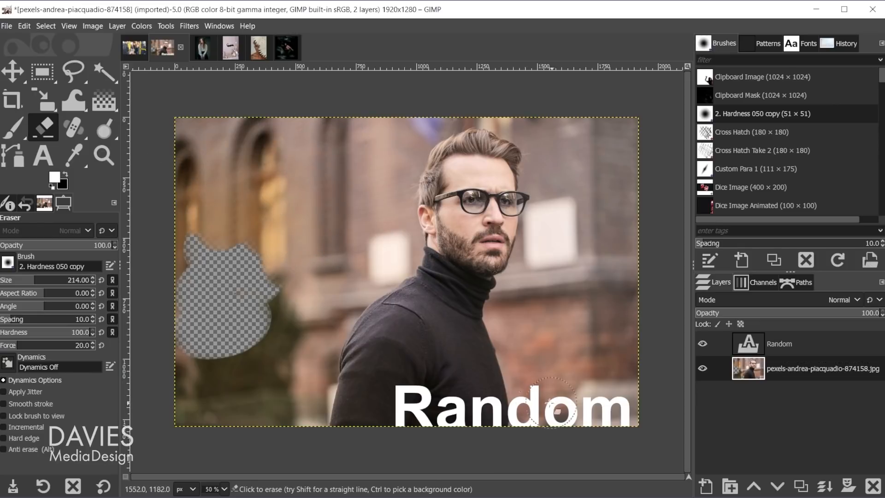
pyautogui.press('alt')
pyautogui.moveTo(247, 252)
pyautogui.mouseDown()
pyautogui.moveTo(225, 282)
pyautogui.moveTo(242, 253)
pyautogui.moveTo(183, 240)
pyautogui.moveTo(199, 330)
pyautogui.moveTo(198, 312)
pyautogui.moveTo(173, 281)
pyautogui.moveTo(176, 351)
pyautogui.moveTo(225, 364)
pyautogui.moveTo(259, 311)
pyautogui.moveTo(239, 289)
pyautogui.moveTo(274, 297)
pyautogui.mouseUp()
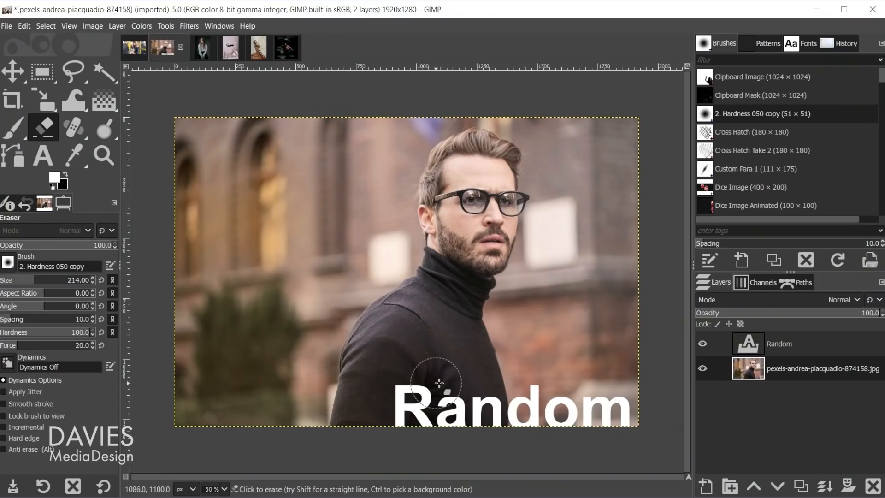
pyautogui.click(756, 368)
pyautogui.moveTo(240, 258)
pyautogui.mouseDown()
pyautogui.moveTo(198, 216)
pyautogui.moveTo(198, 168)
pyautogui.moveTo(167, 233)
pyautogui.moveTo(246, 268)
pyautogui.moveTo(208, 364)
pyautogui.moveTo(217, 436)
pyautogui.moveTo(277, 133)
pyautogui.moveTo(284, 225)
pyautogui.mouseUp()
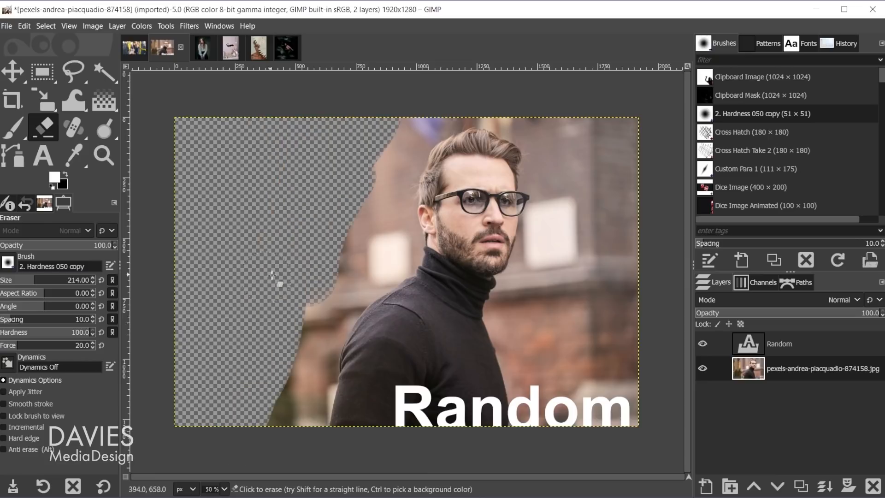
# Add a new transparent layer named Painting above the photo layer
pyautogui.click(705, 486)
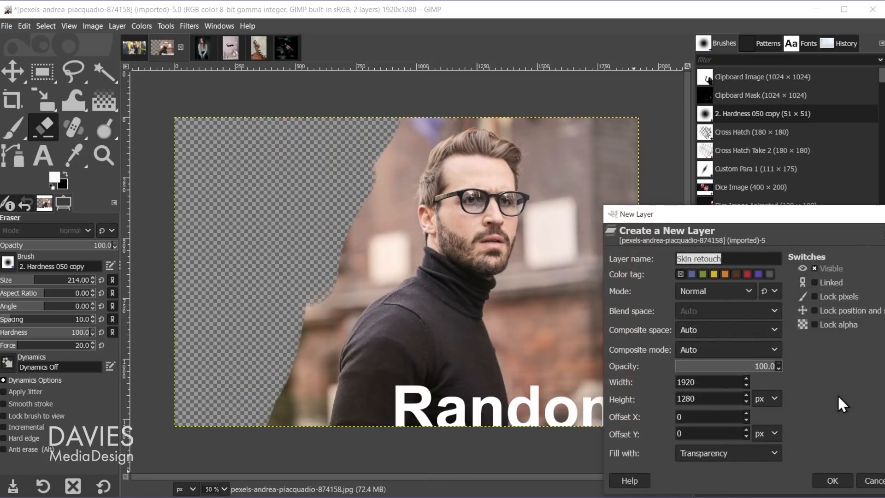
pyautogui.write('Painting')
pyautogui.press('Return')
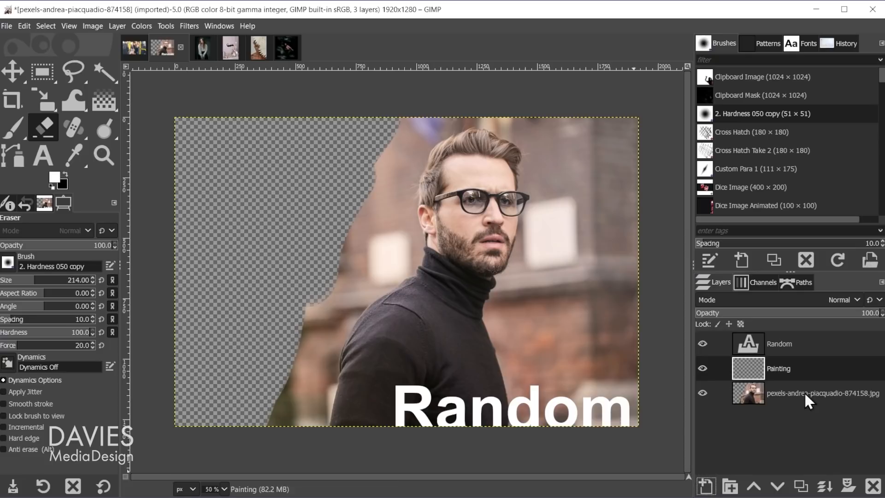
# Set the foreground color to red c91c1c and paint a wide horizontal band across the Painting layer with the Paintbrush
pyautogui.click(10, 132)
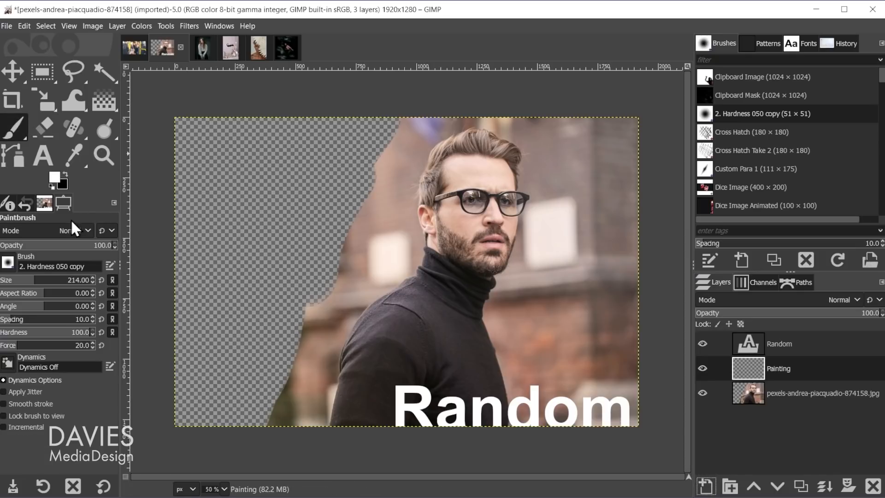
pyautogui.click(59, 178)
pyautogui.click(679, 126)
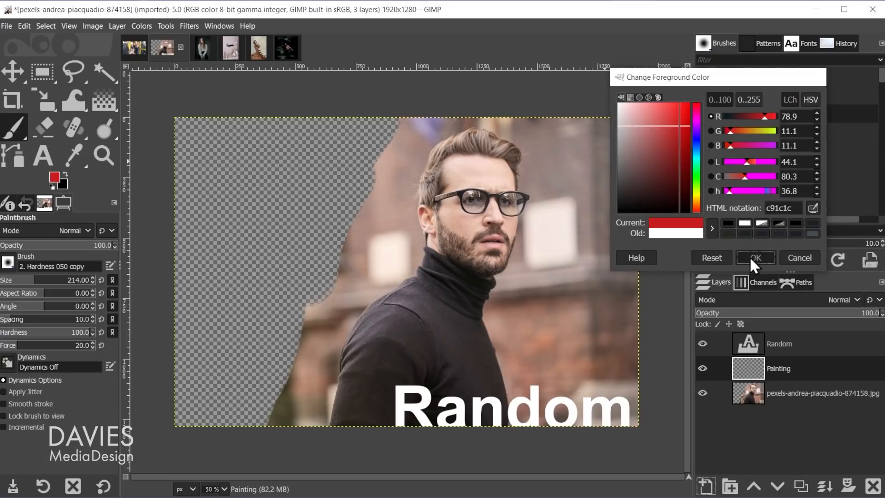
pyautogui.click(756, 256)
pyautogui.moveTo(327, 329)
pyautogui.mouseDown()
pyautogui.moveTo(401, 346)
pyautogui.moveTo(633, 334)
pyautogui.moveTo(316, 322)
pyautogui.moveTo(636, 367)
pyautogui.mouseUp()
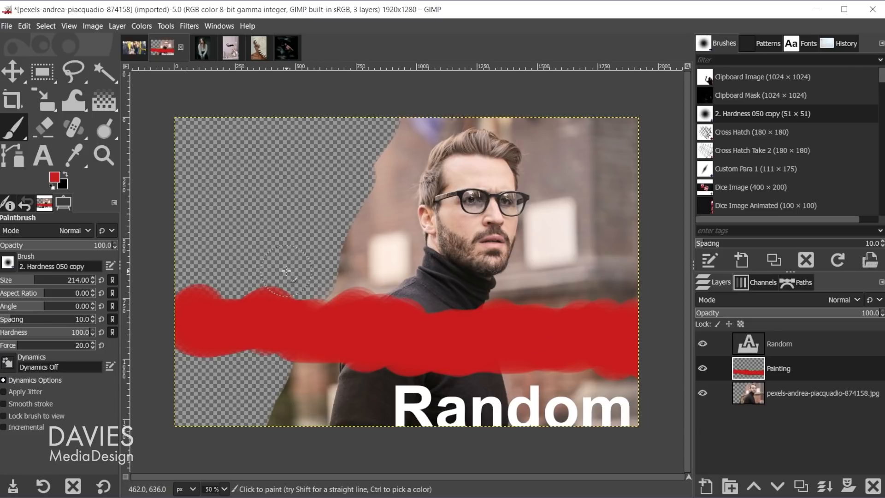
# Add a layer mask to the photo layer, initialized with Transfer layer's alpha channel
pyautogui.click(756, 392)
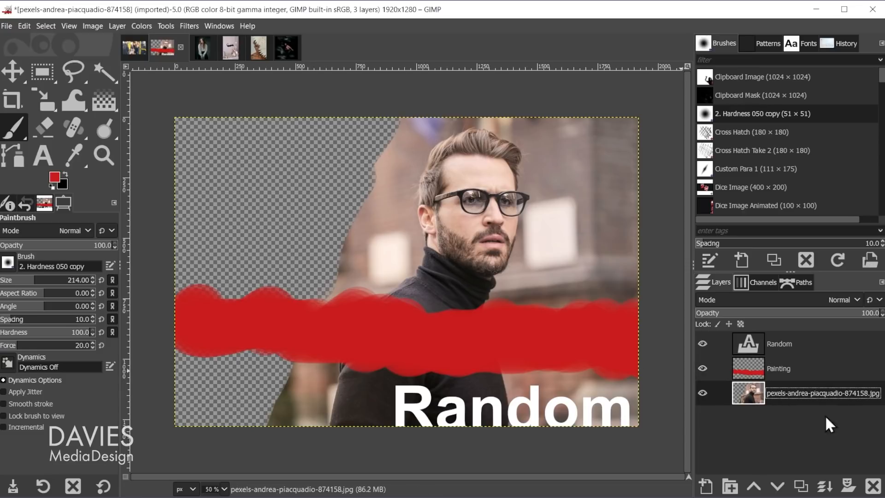
pyautogui.click(848, 490)
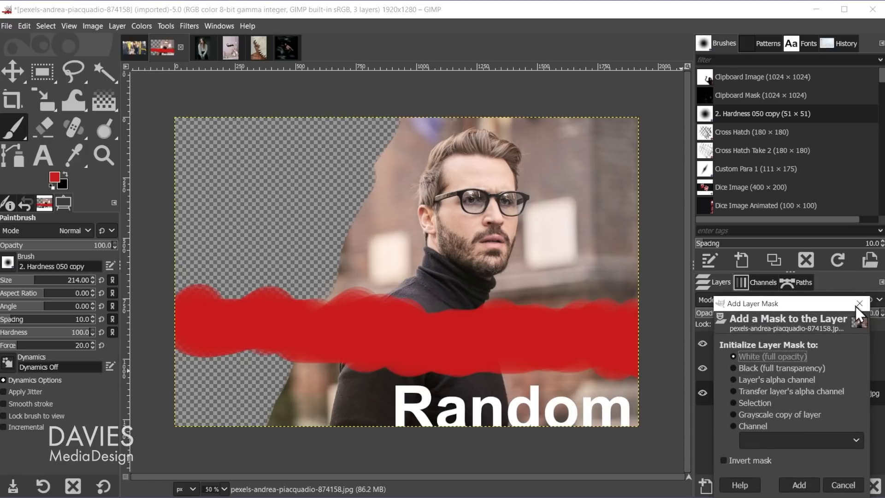
pyautogui.press('Escape')
pyautogui.rightClick(747, 394)
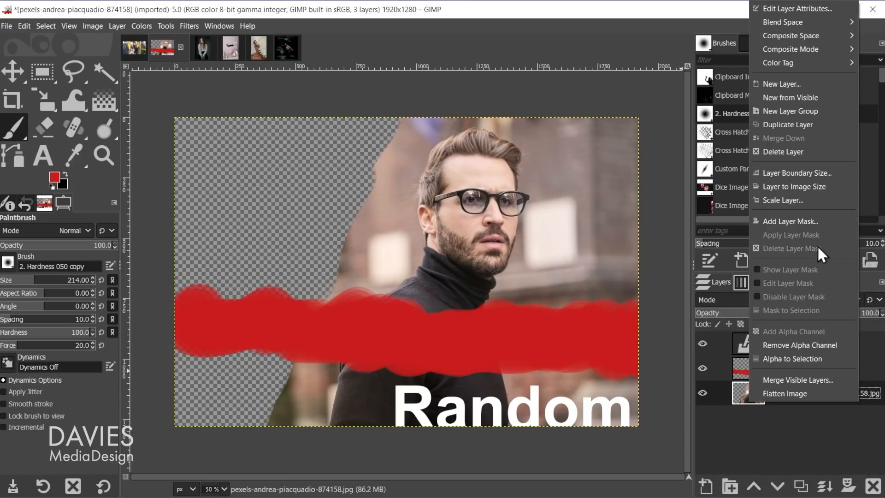
pyautogui.click(812, 221)
pyautogui.moveTo(817, 136); pyautogui.dragTo(704, 164)
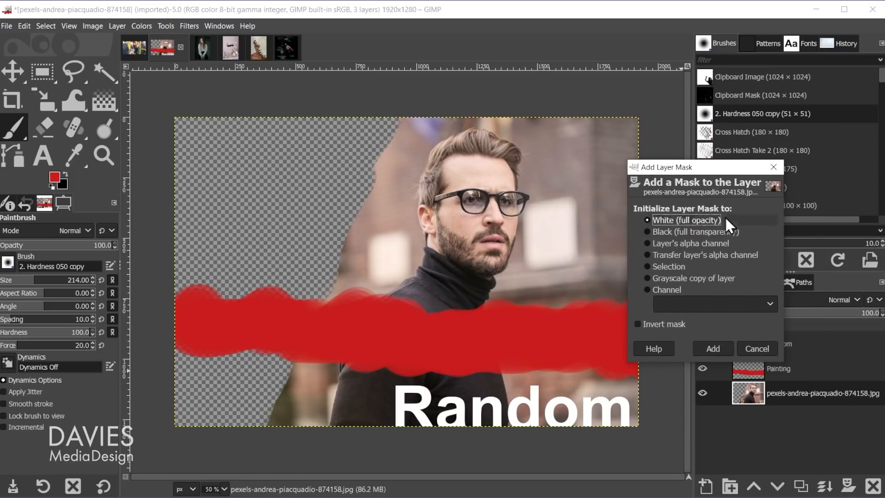
pyautogui.click(678, 258)
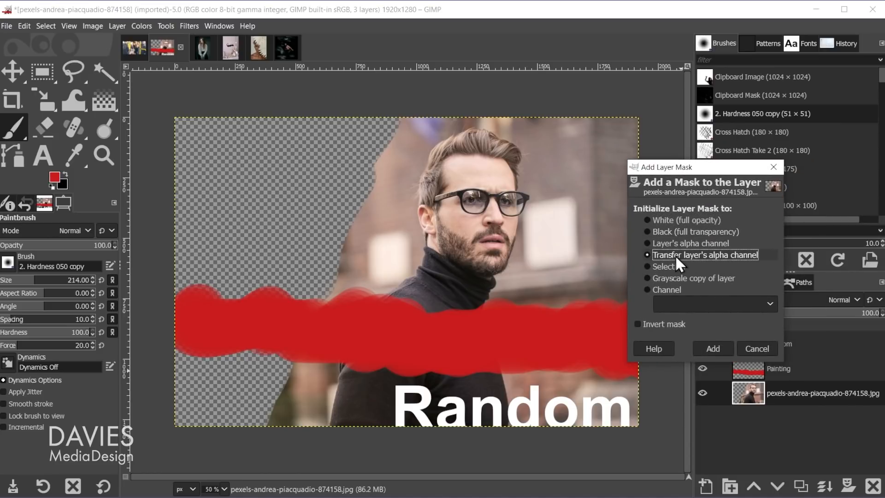
pyautogui.click(714, 348)
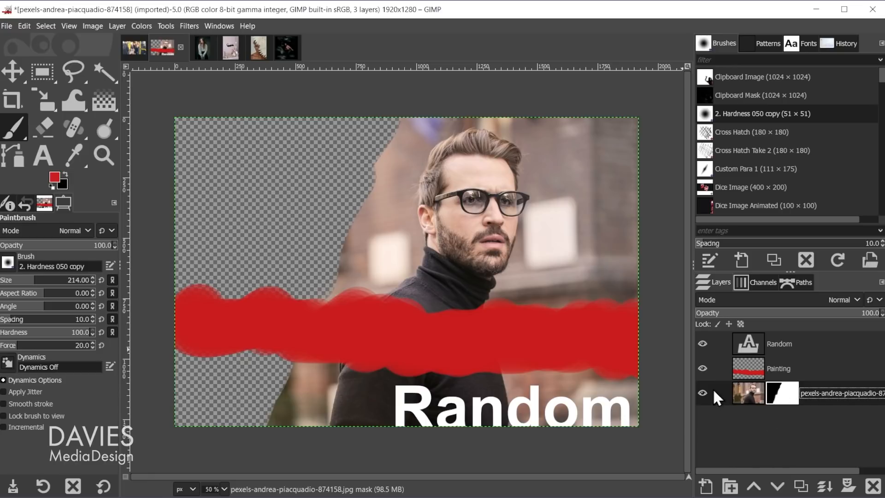
# Disable the photo layer's mask and show the mask itself on the canvas
pyautogui.rightClick(776, 392)
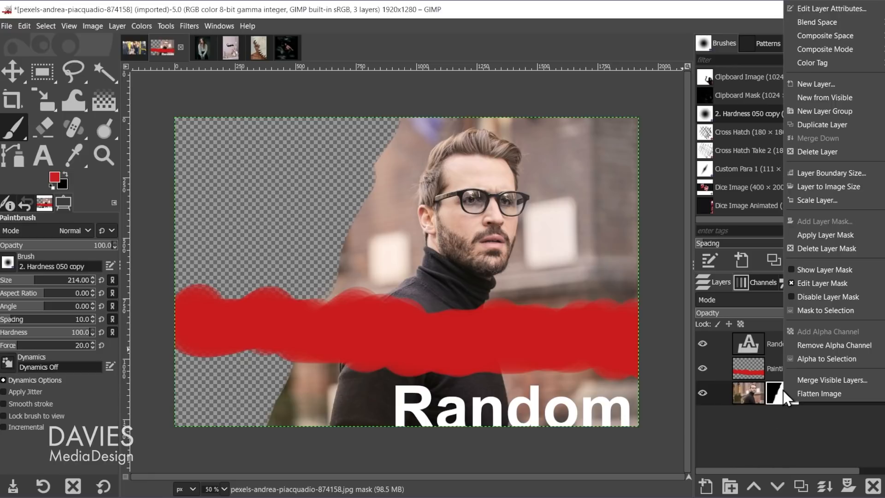
pyautogui.click(827, 303)
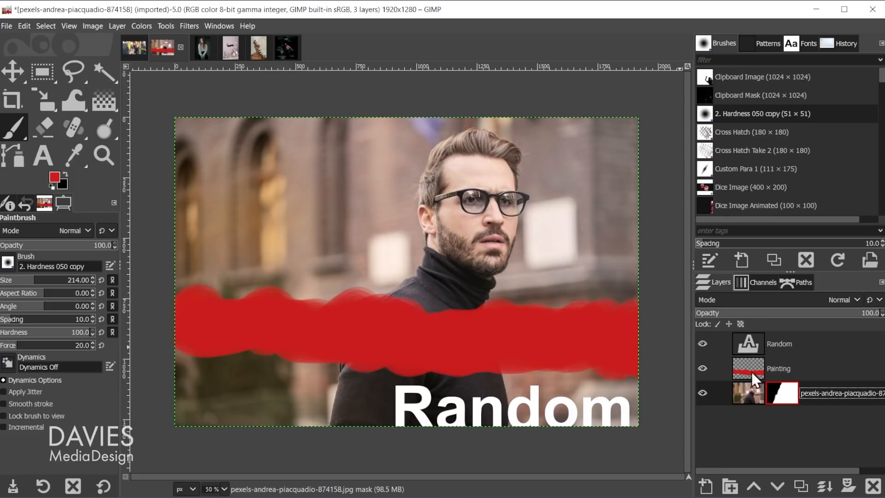
pyautogui.rightClick(786, 393)
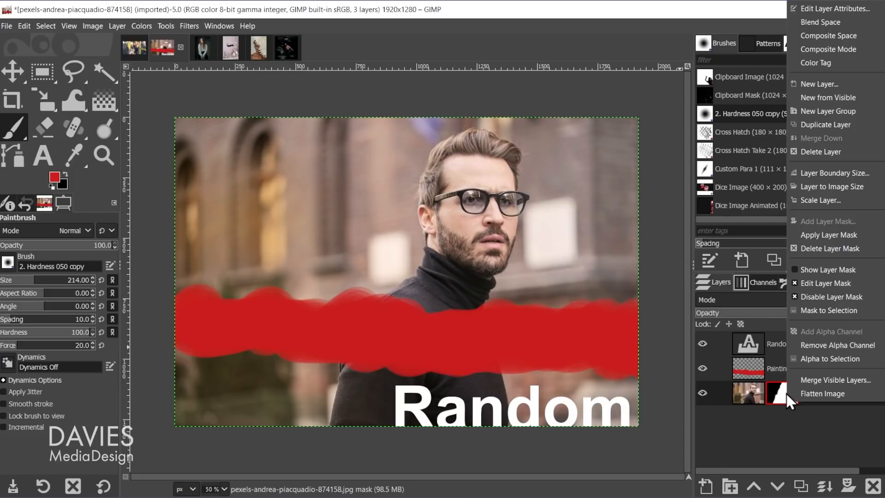
pyautogui.click(841, 271)
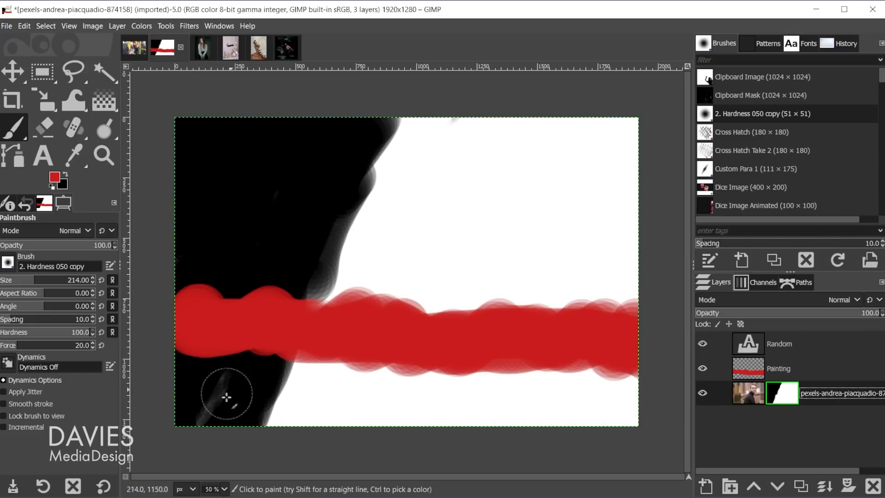
# Re-enable the photo layer's mask and turn off the mask display
pyautogui.rightClick(784, 394)
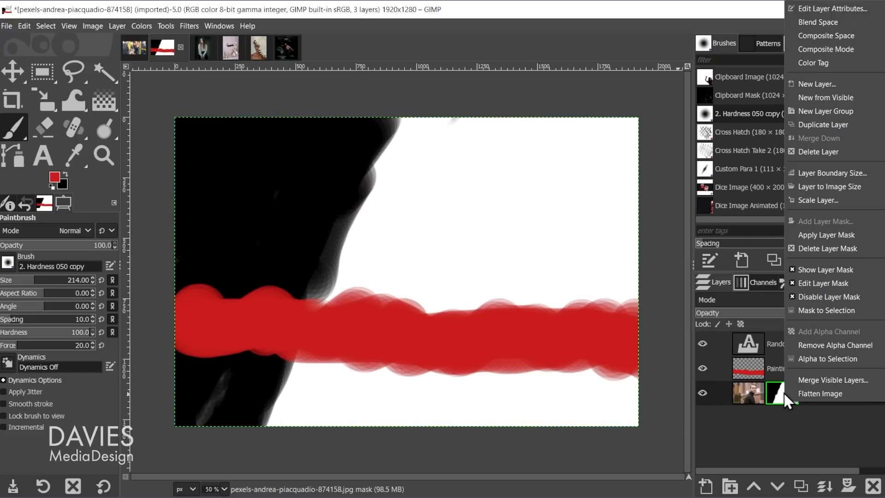
pyautogui.click(821, 296)
pyautogui.rightClick(785, 390)
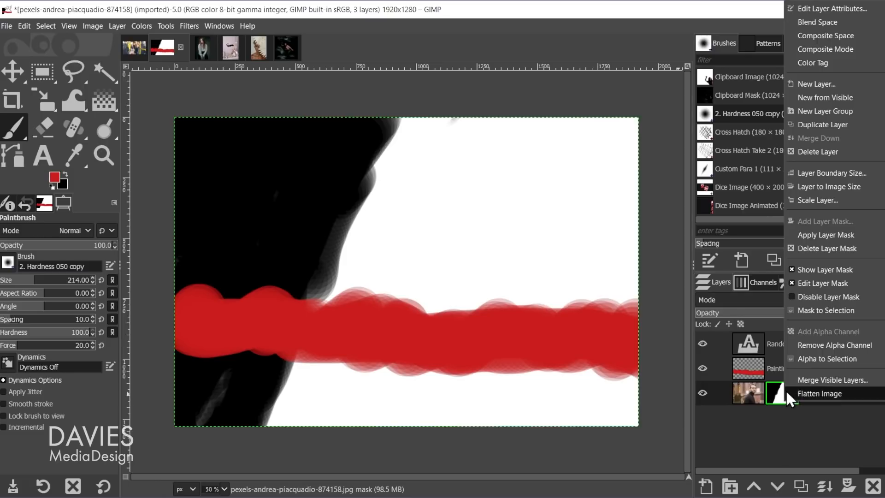
pyautogui.click(831, 269)
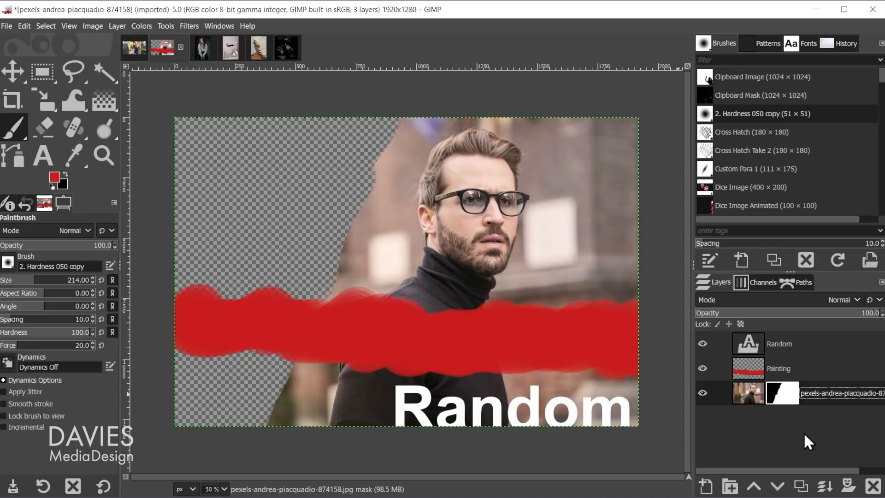
# Reset the colors to black and white and paint white on the photo's mask to reveal background behind the man's back
pyautogui.click(51, 187)
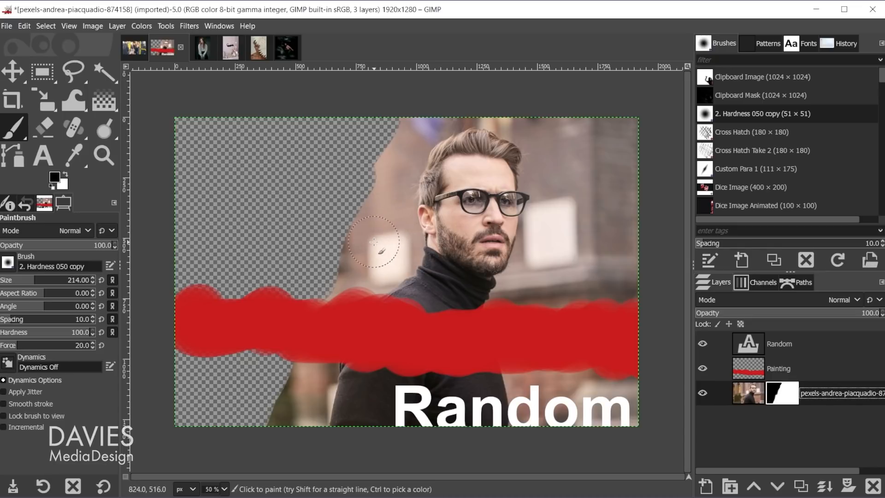
pyautogui.moveTo(371, 241)
pyautogui.mouseDown()
pyautogui.moveTo(352, 256)
pyautogui.moveTo(353, 212)
pyautogui.moveTo(319, 248)
pyautogui.moveTo(329, 257)
pyautogui.moveTo(297, 227)
pyautogui.moveTo(305, 350)
pyautogui.moveTo(295, 344)
pyautogui.moveTo(247, 415)
pyautogui.moveTo(256, 368)
pyautogui.mouseUp()
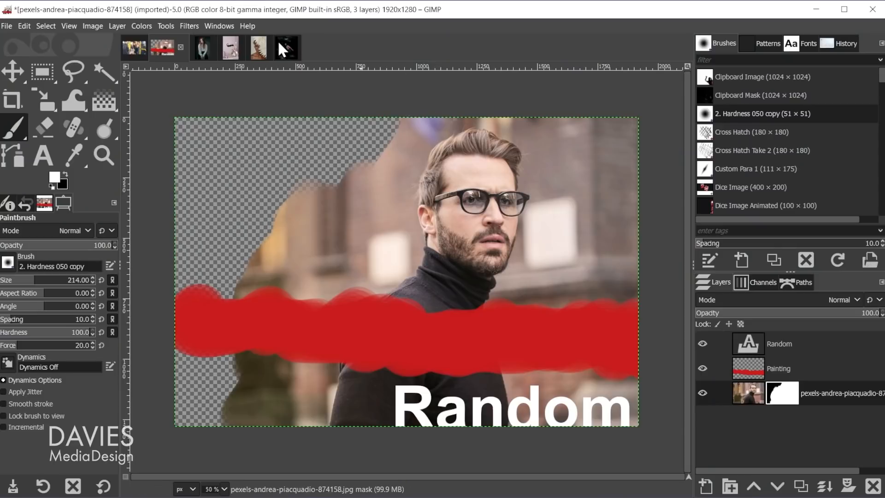
# Switch to the image "Gil on the Rocks Photo Manipulation.xcf" and make the paths Unnamed #2, Unnamed #1 and Unnamed visible
pyautogui.click(281, 43)
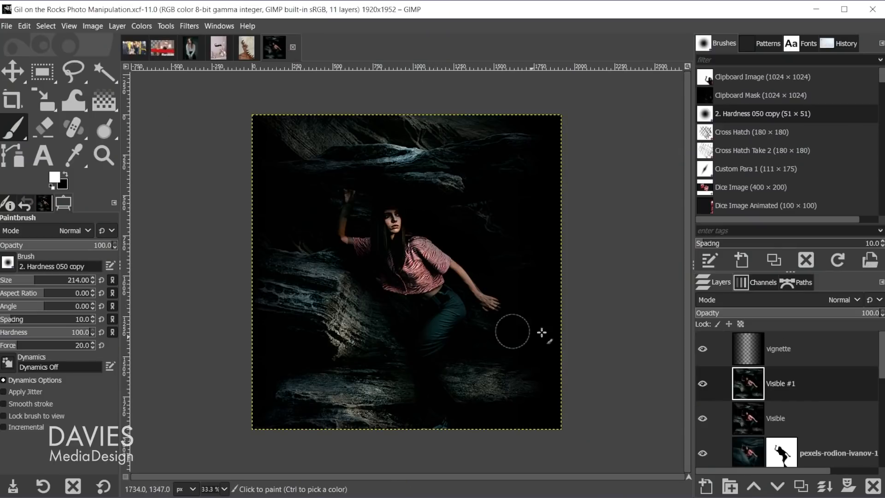
pyautogui.click(800, 283)
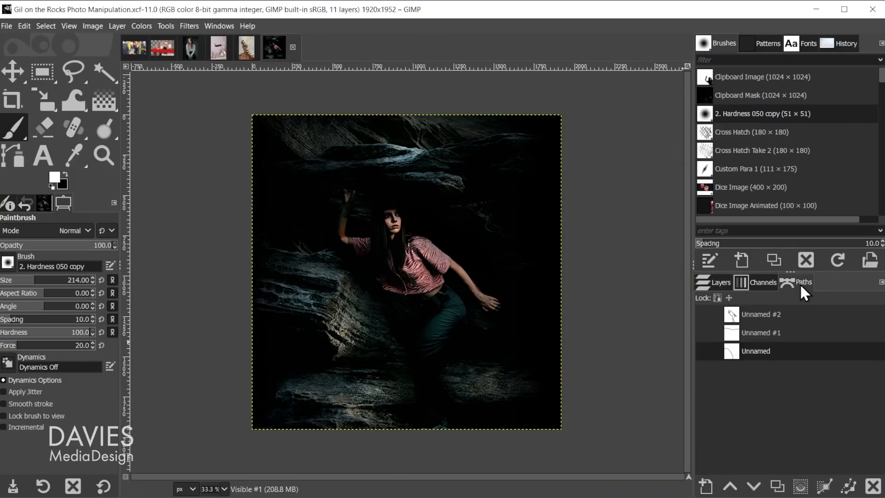
pyautogui.click(702, 314)
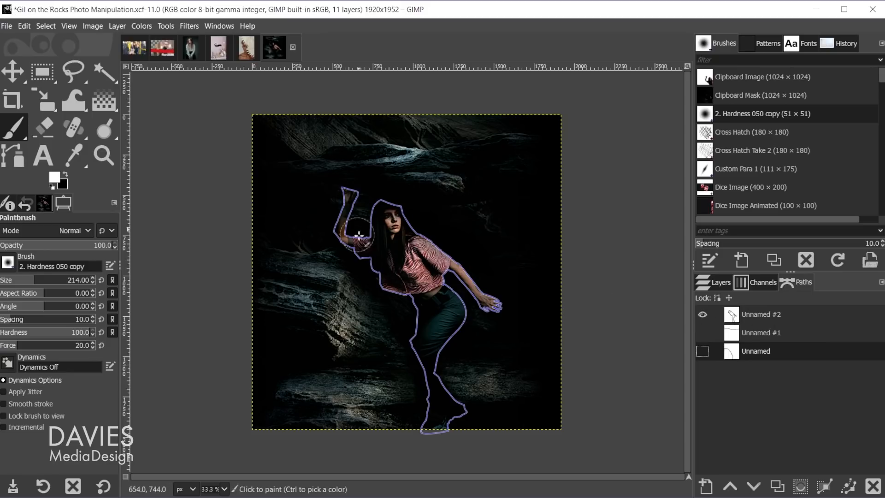
pyautogui.click(702, 332)
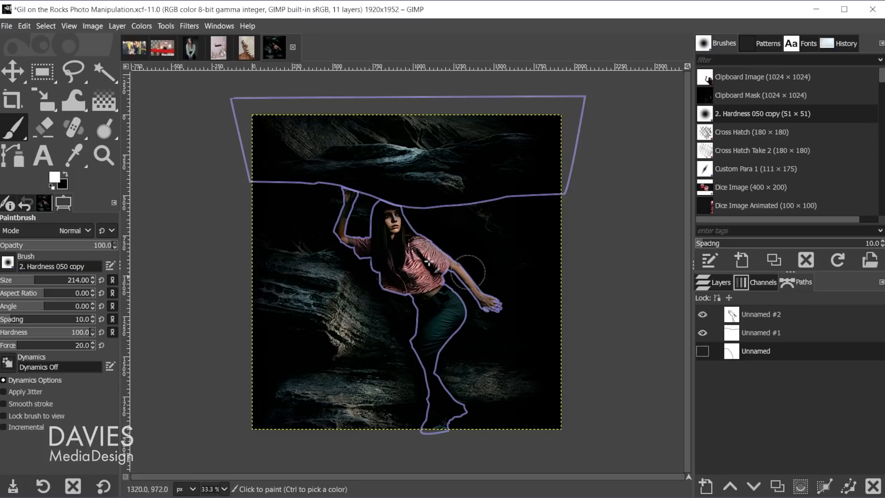
pyautogui.click(702, 350)
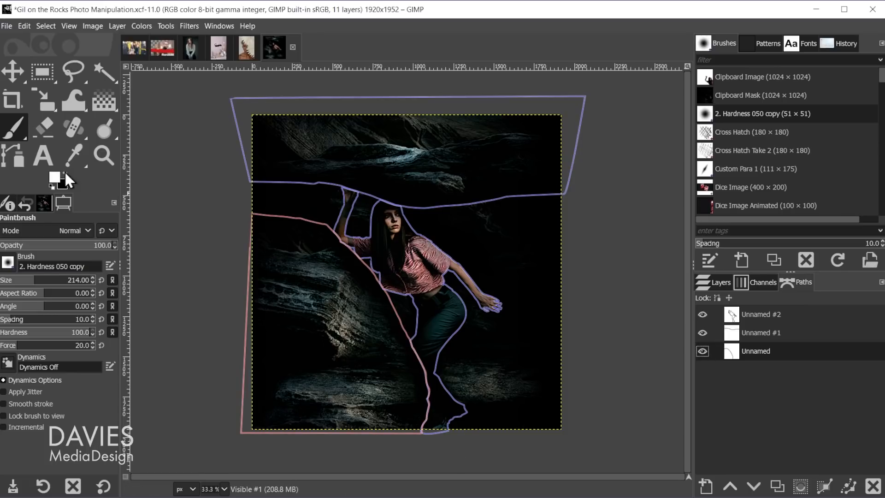
# Pull the lower-left corner node of the path Unnamed outward and move the whole path up to the image's upper edge
pyautogui.click(15, 150)
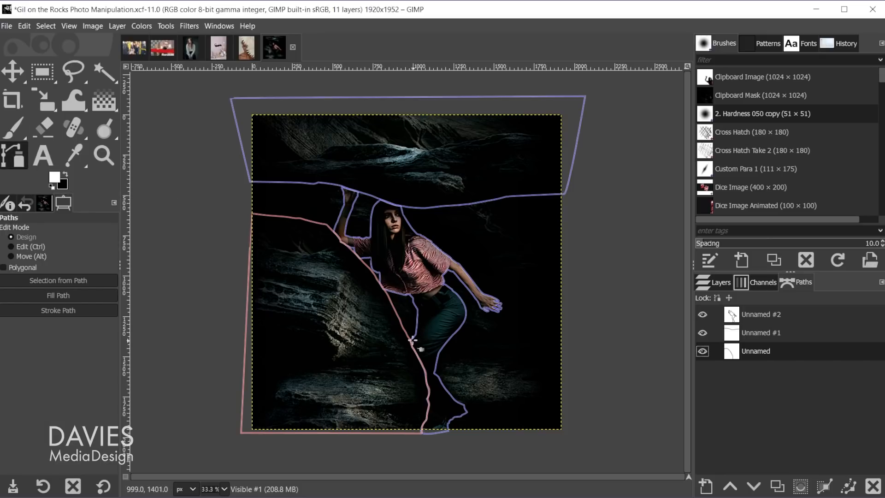
pyautogui.click(395, 308)
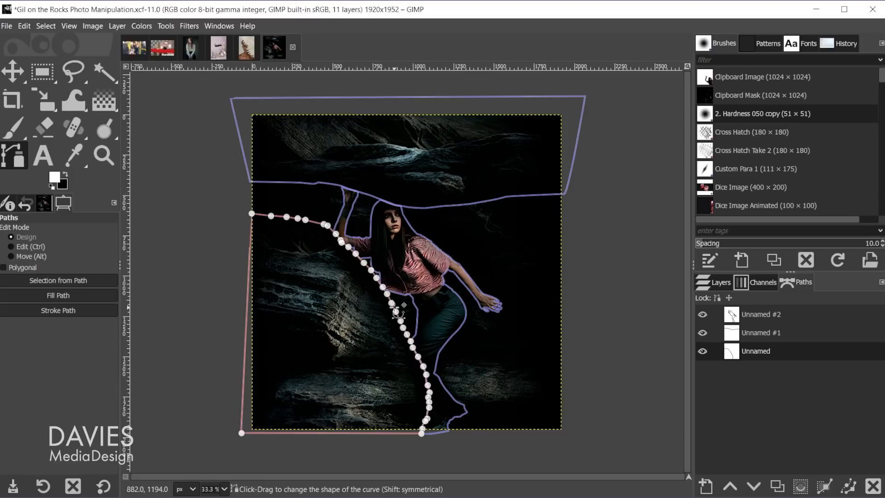
pyautogui.moveTo(240, 433); pyautogui.dragTo(215, 449)
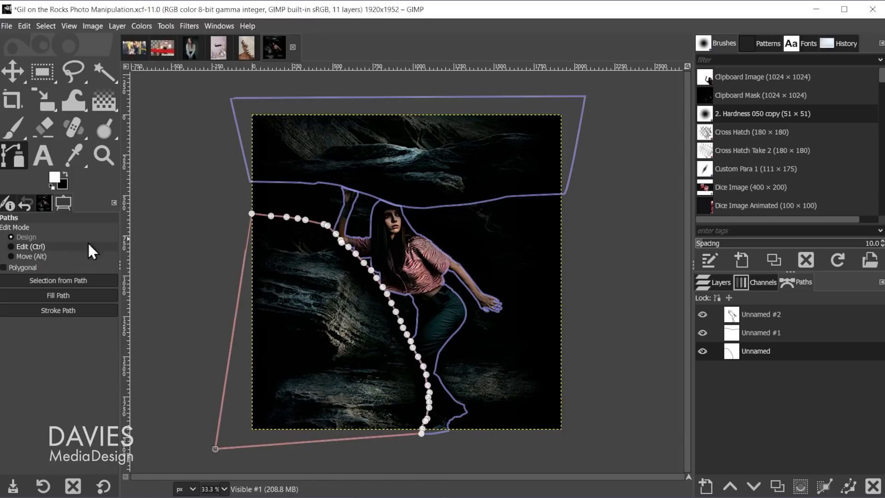
pyautogui.click(23, 256)
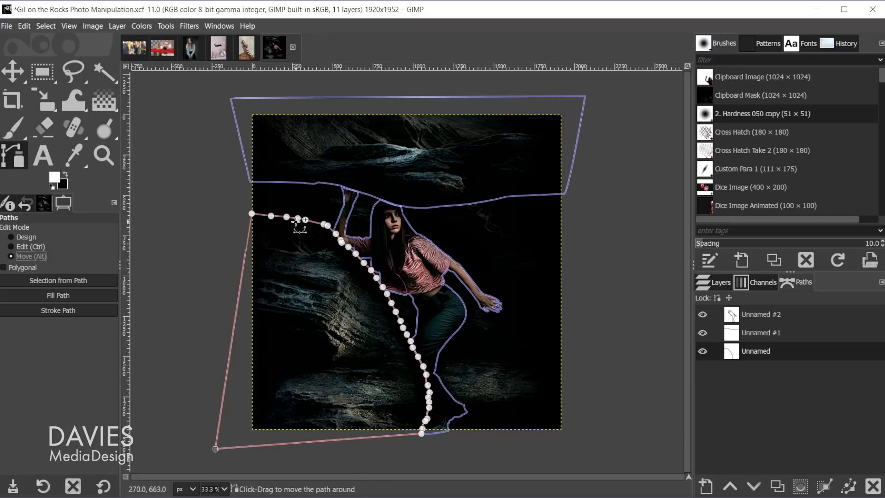
pyautogui.moveTo(297, 223); pyautogui.dragTo(304, 124)
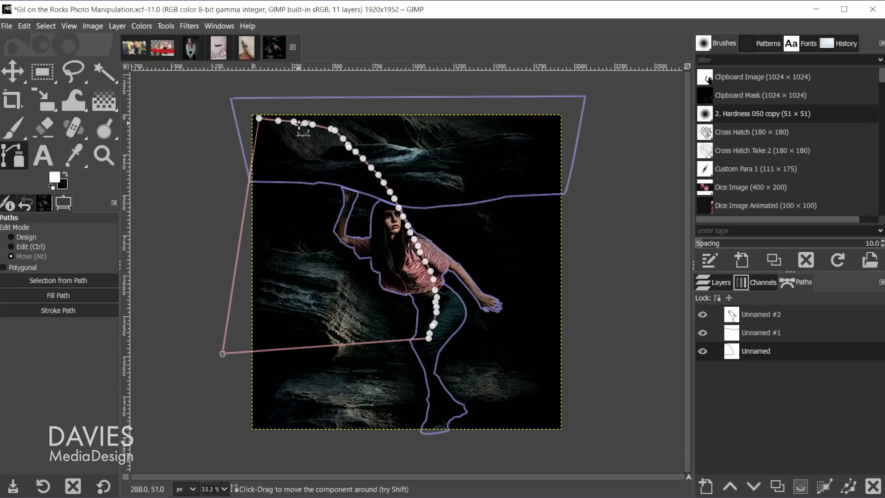
# Undo the last move of the path Unnamed and create a selection from the path Unnamed #2
pyautogui.hotkey('ctrl', 'z')
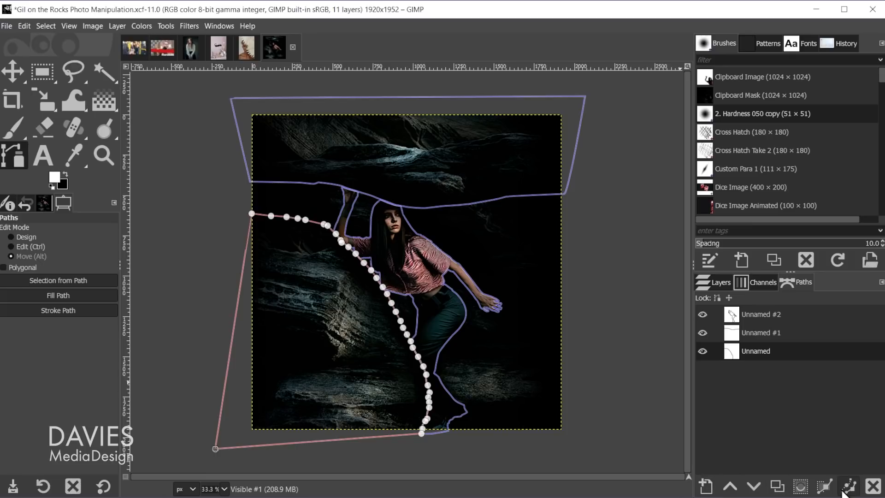
pyautogui.click(800, 488)
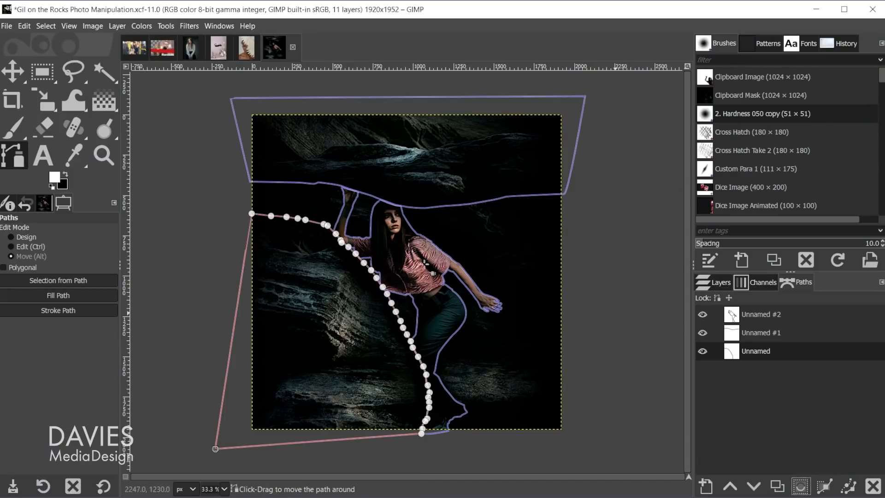
pyautogui.click(10, 73)
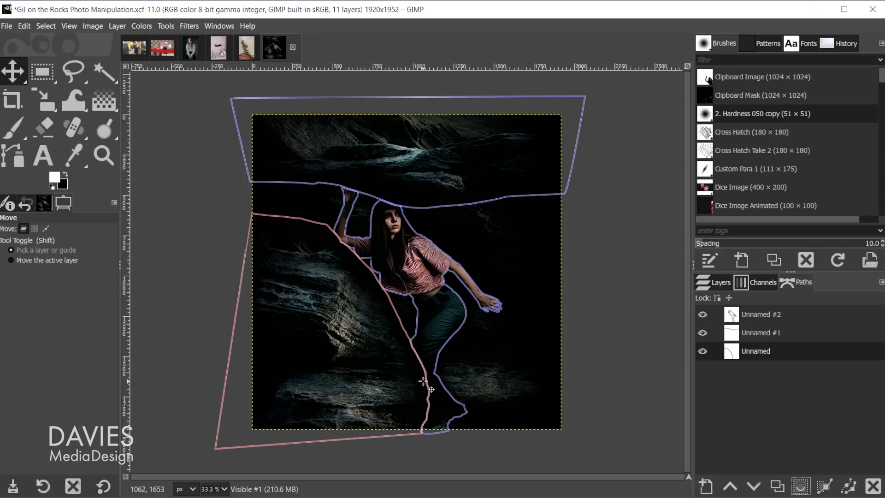
pyautogui.click(740, 315)
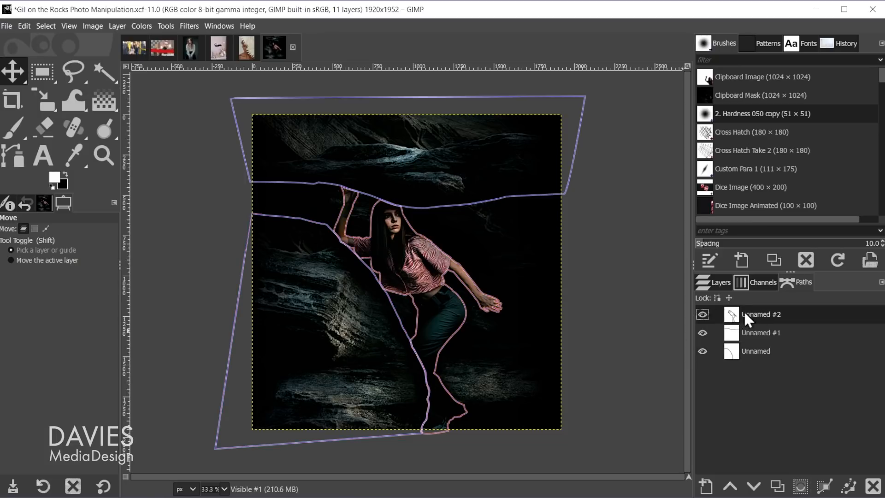
pyautogui.click(800, 486)
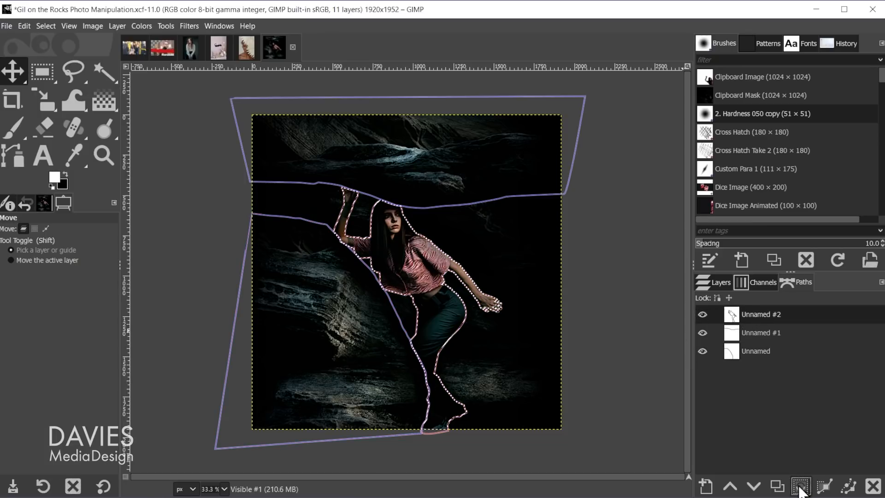
# Apply Color Temperature to the selected woman on the layer Visible #1 with an intended temperature of 5164
pyautogui.click(719, 283)
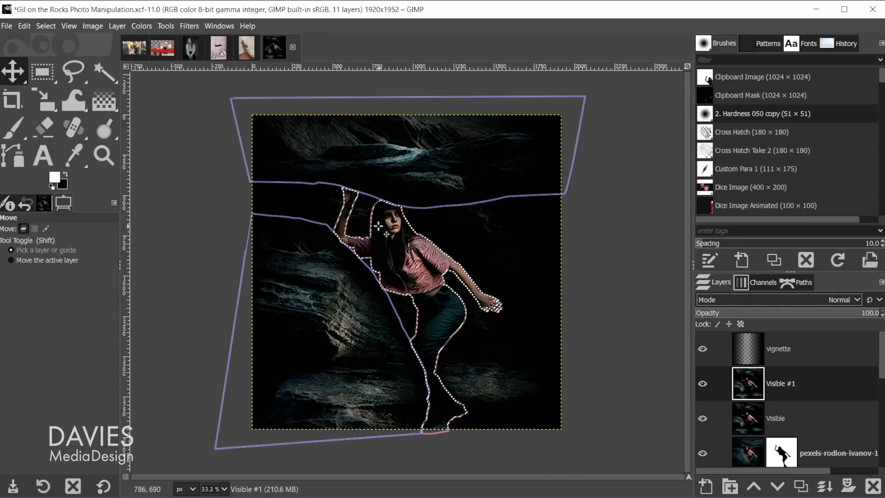
pyautogui.scroll(1, 372, 236)
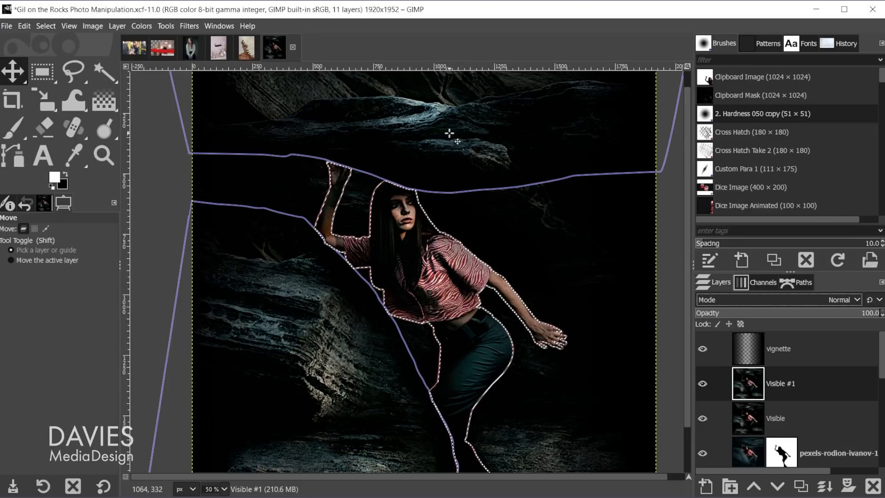
pyautogui.click(142, 26)
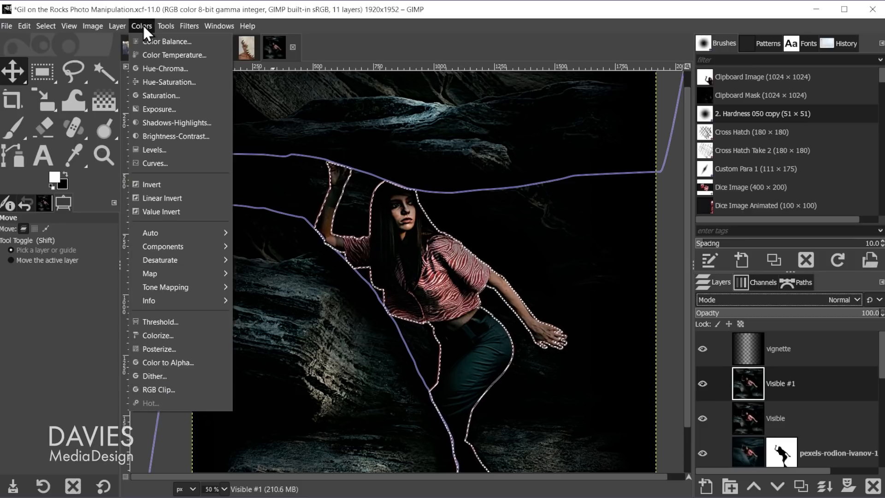
pyautogui.click(157, 55)
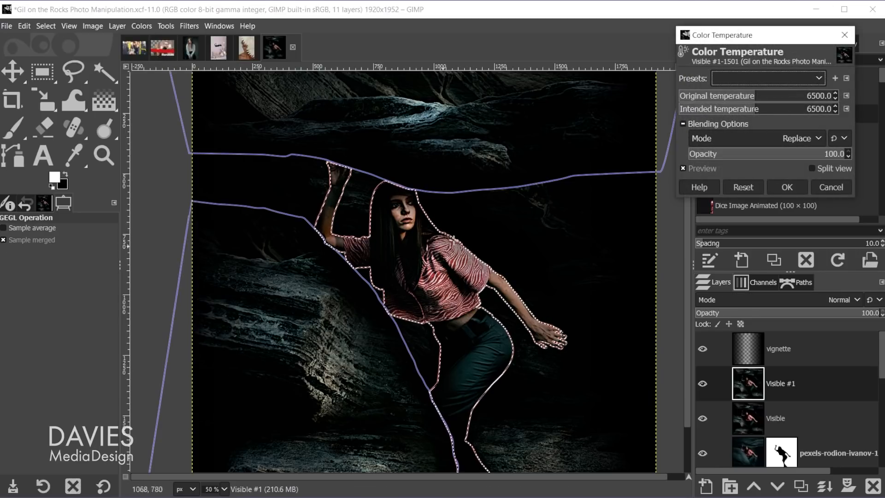
pyautogui.click(750, 109)
pyautogui.moveTo(735, 110); pyautogui.dragTo(727, 110)
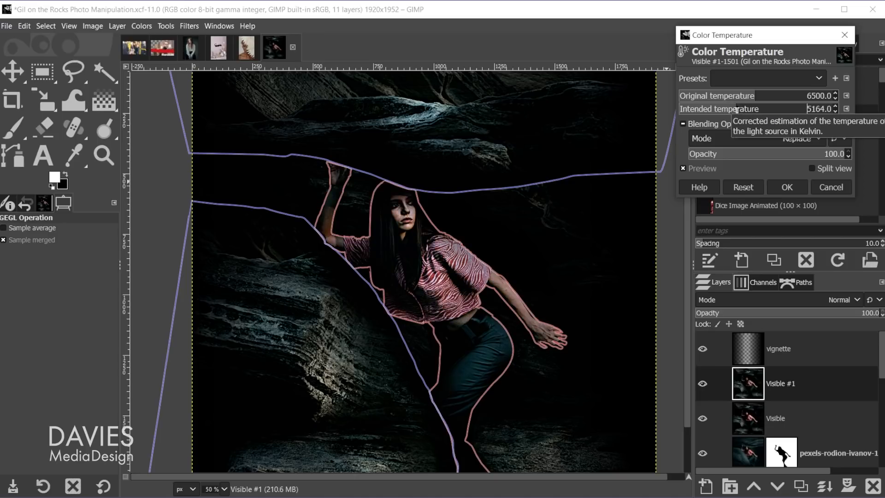
pyautogui.click(788, 186)
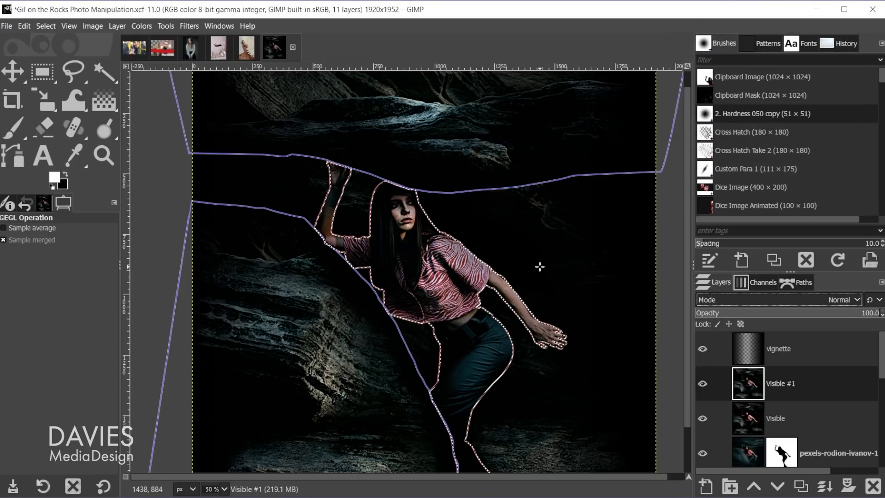
# Hide the paths Unnamed #2, Unnamed #1 and Unnamed
pyautogui.click(797, 283)
pyautogui.click(702, 314)
pyautogui.click(702, 333)
pyautogui.click(703, 351)
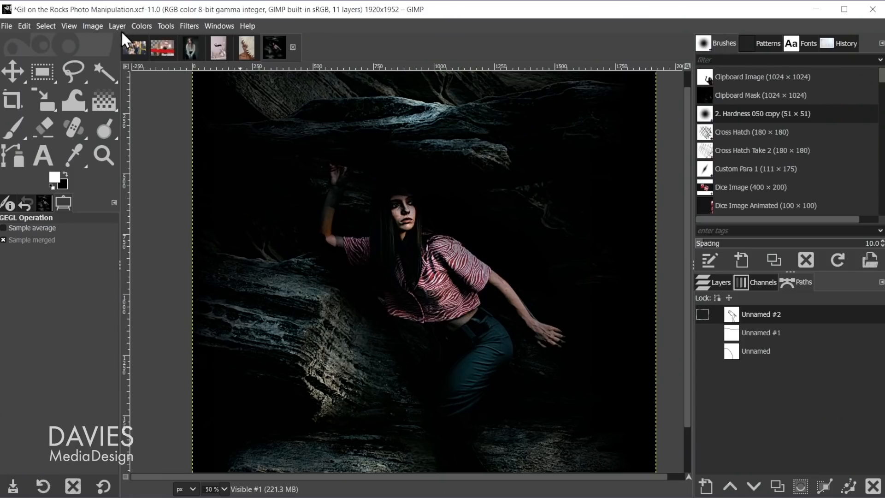
# Switch to the bus photo, activate the Gradient tool and set the foreground color to light blue
pyautogui.click(134, 45)
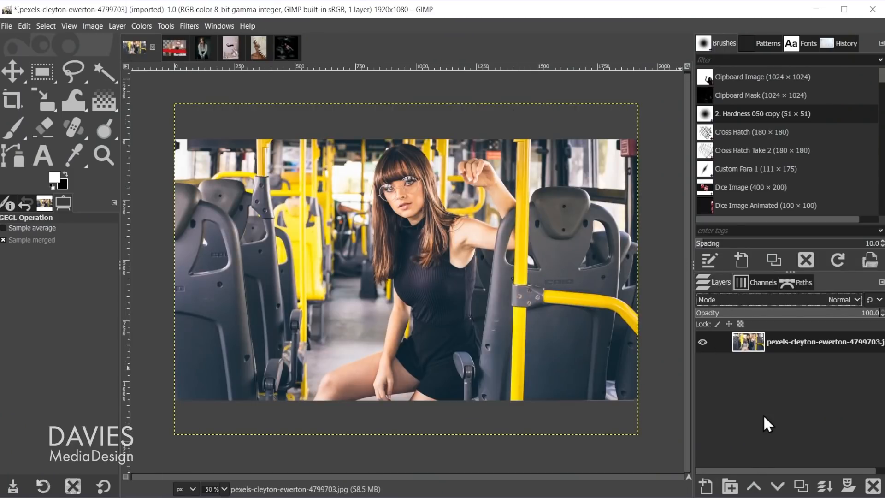
pyautogui.press('m')
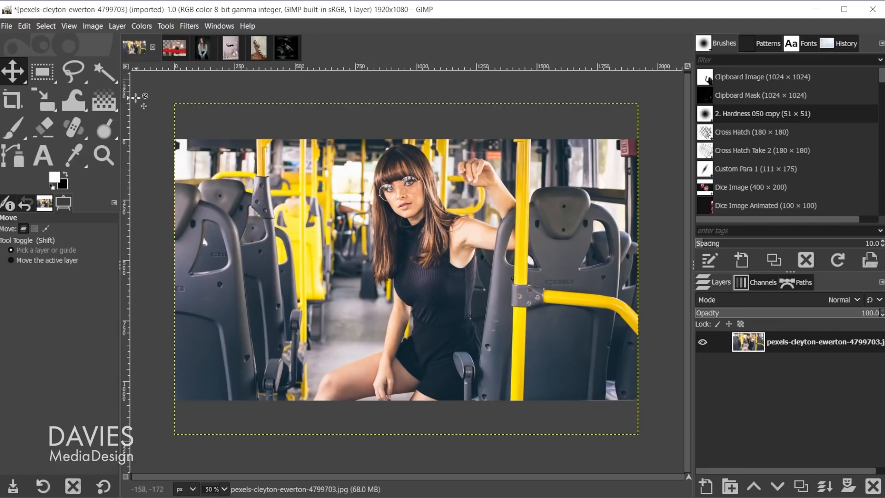
pyautogui.click(106, 102)
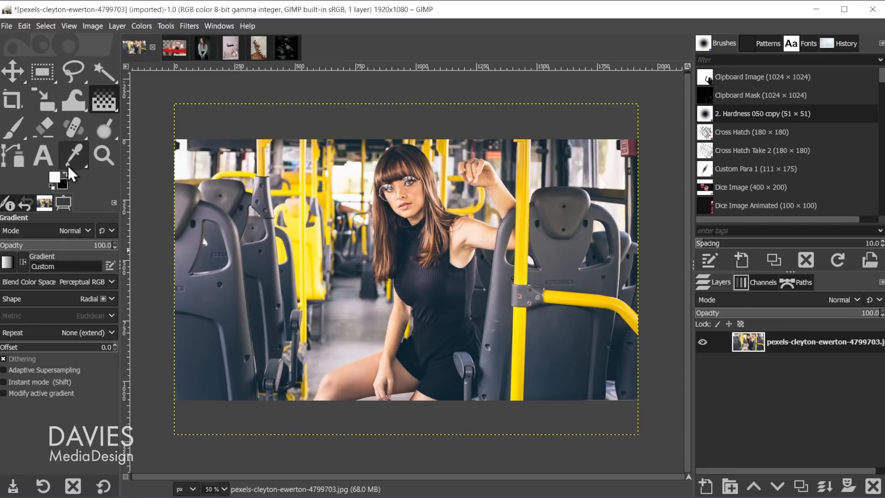
pyautogui.click(54, 178)
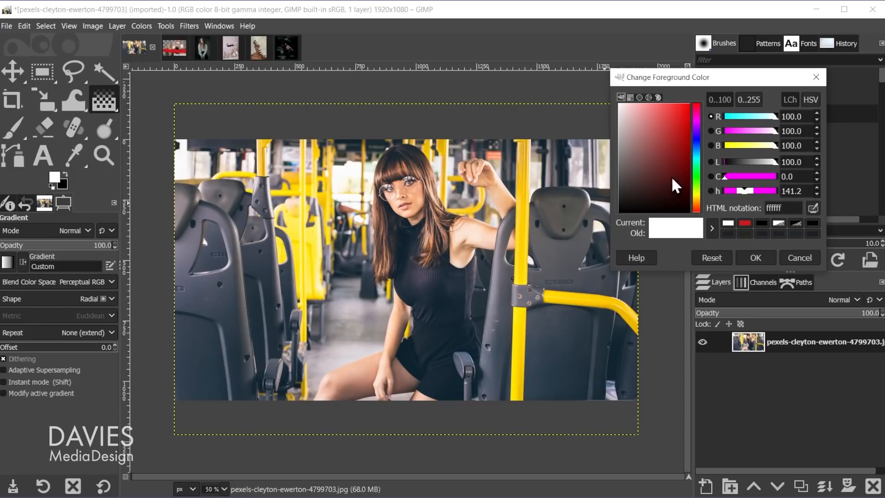
pyautogui.moveTo(699, 167); pyautogui.dragTo(690, 148)
pyautogui.moveTo(671, 116); pyautogui.dragTo(672, 114)
pyautogui.click(755, 256)
# Set the background color to yellow fecf02 by sampling the vertical pole in the bus photo
pyautogui.click(63, 183)
pyautogui.click(813, 208)
pyautogui.click(522, 206)
pyautogui.moveTo(522, 209); pyautogui.dragTo(522, 226)
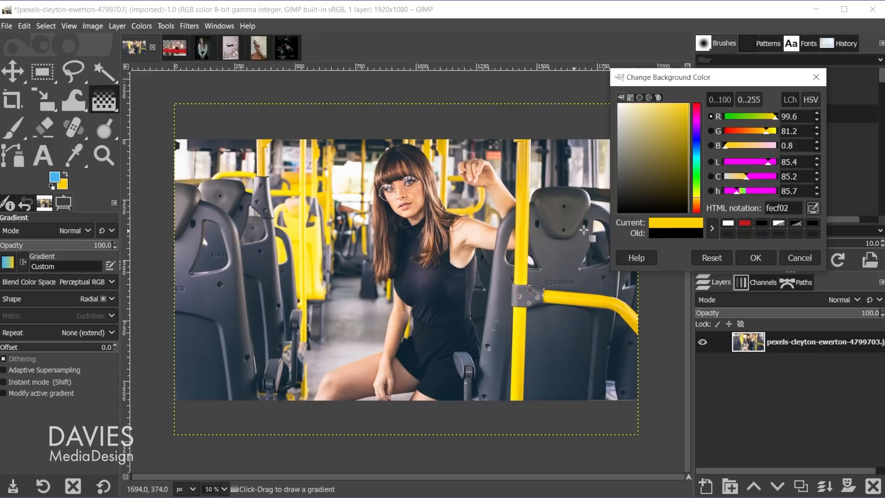
pyautogui.click(753, 259)
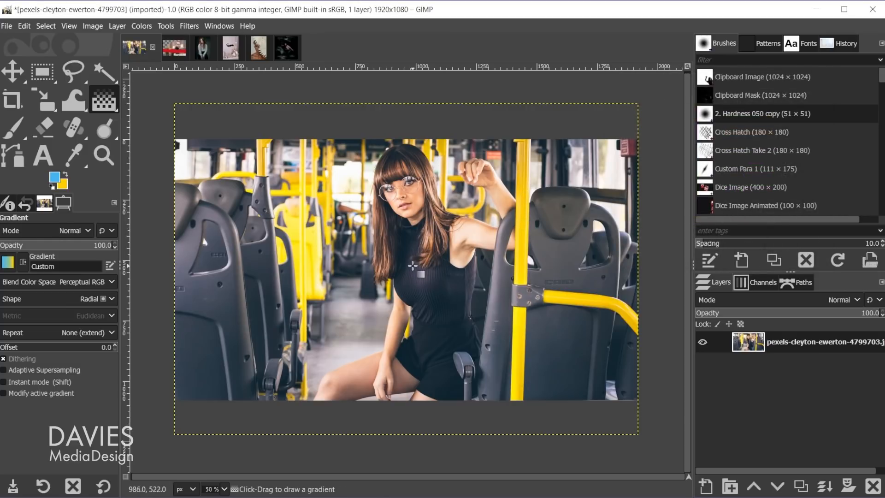
# Draw a radial gradient from the photo's lower-left to upper-right corner, fine-tune its start to 18, 1056 px and detach its endpoint settings
pyautogui.moveTo(183, 392); pyautogui.dragTo(637, 146)
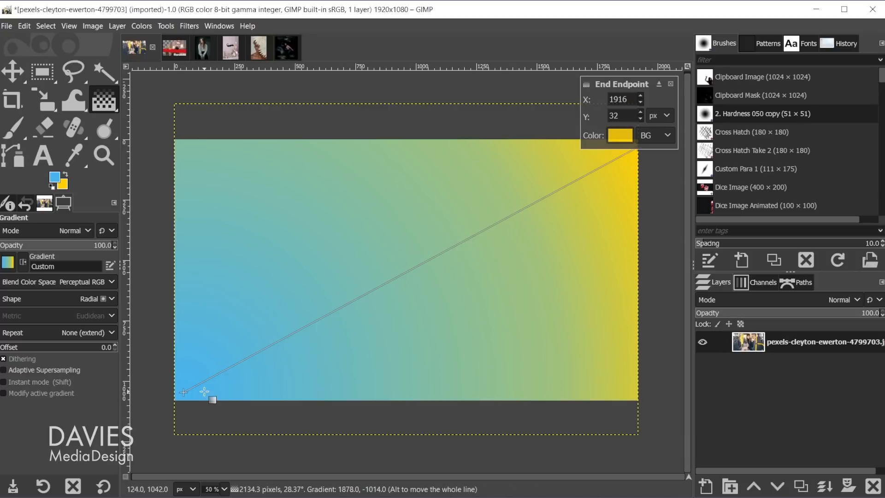
pyautogui.moveTo(185, 392)
pyautogui.mouseDown()
pyautogui.moveTo(258, 295)
pyautogui.moveTo(255, 317)
pyautogui.moveTo(176, 404)
pyautogui.mouseUp()
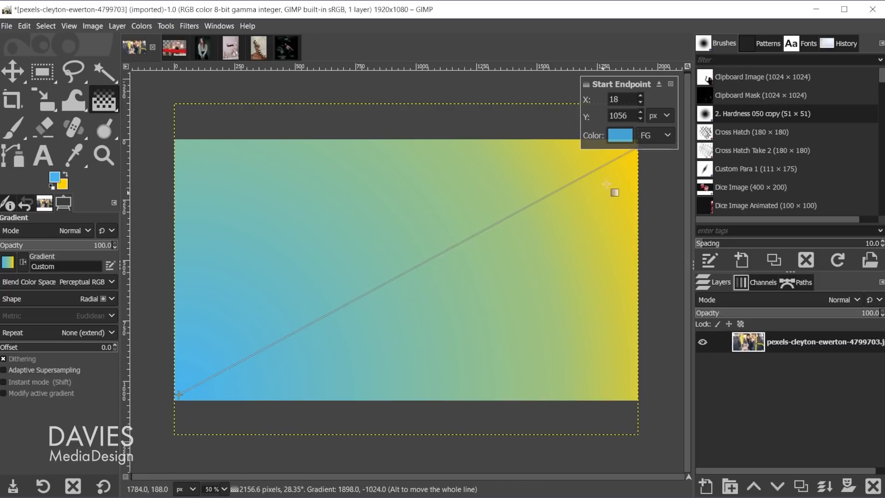
pyautogui.click(659, 85)
pyautogui.moveTo(651, 46); pyautogui.dragTo(715, 134)
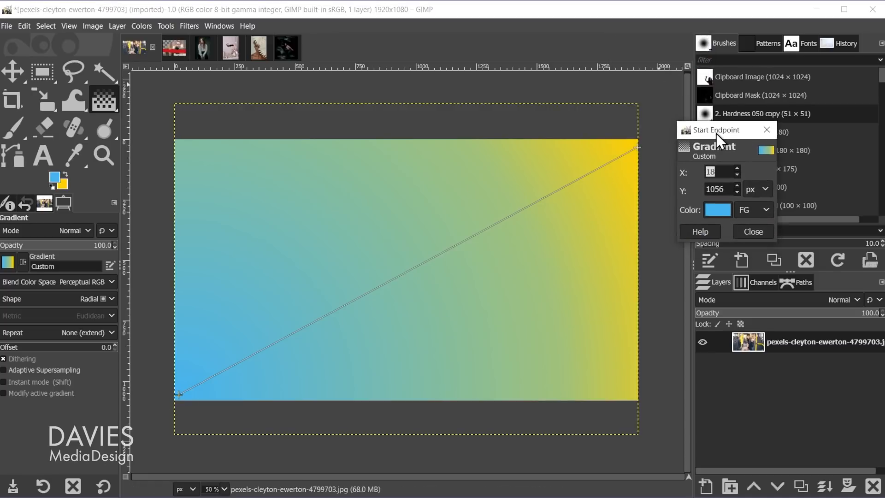
# Move the gradient's end point to 1916, 10 px and add a color stop on the line at position 75.92
pyautogui.click(637, 143)
pyautogui.moveTo(637, 143); pyautogui.dragTo(638, 141)
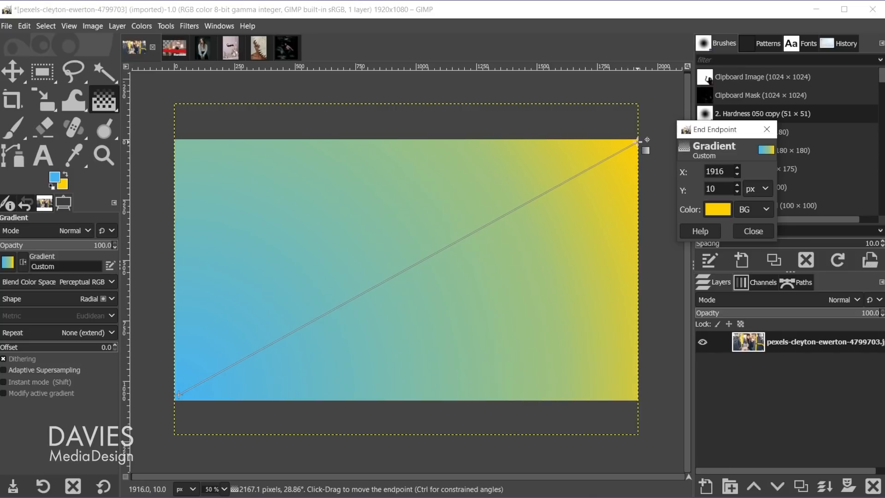
pyautogui.moveTo(519, 207); pyautogui.dragTo(407, 268)
pyautogui.click(527, 203)
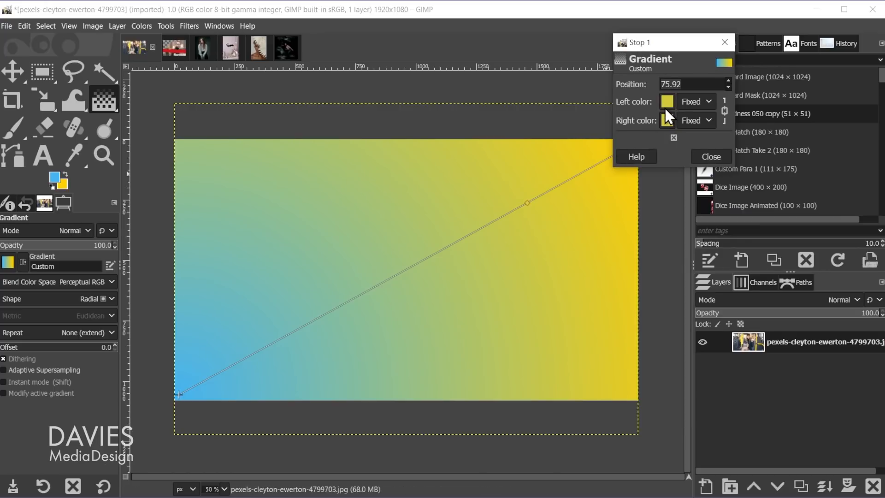
# Set the gradient's blend mode to Lighten only and its opacity to 30.8
pyautogui.click(70, 233)
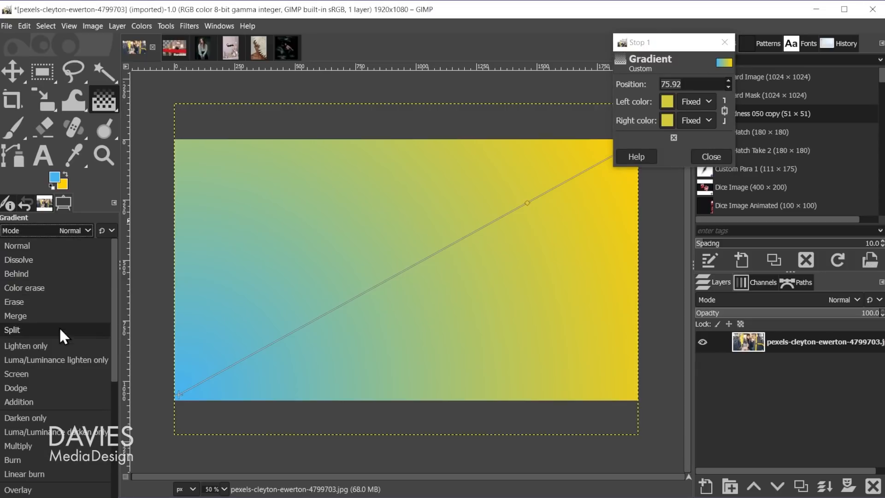
pyautogui.click(61, 347)
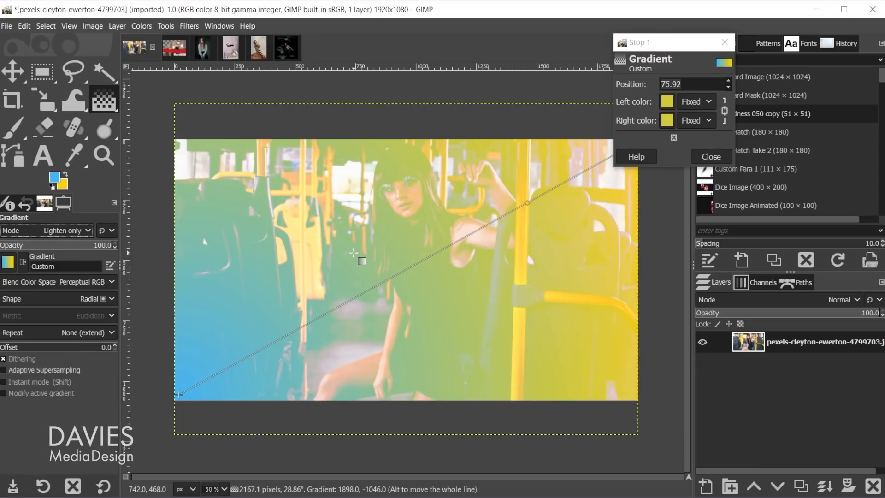
pyautogui.moveTo(86, 245); pyautogui.dragTo(34, 249)
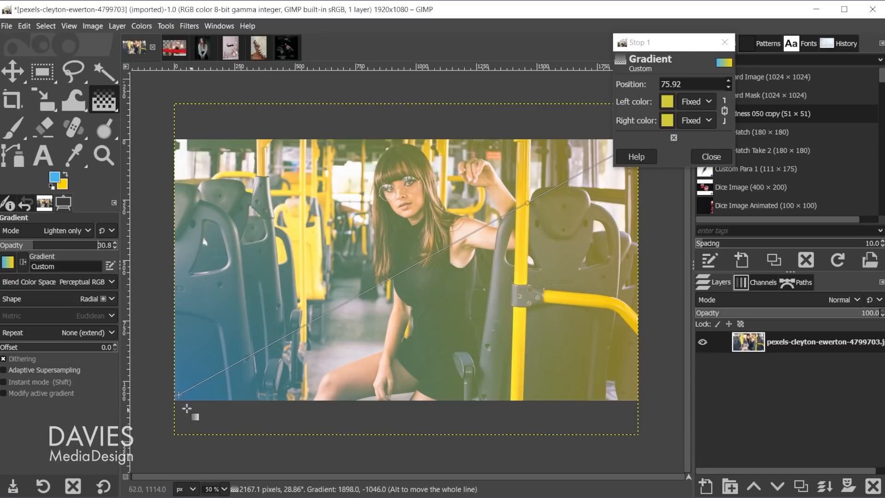
# Move the gradient's start point to about the photo's center, change its shape to Linear and apply it
pyautogui.moveTo(179, 395); pyautogui.dragTo(410, 270)
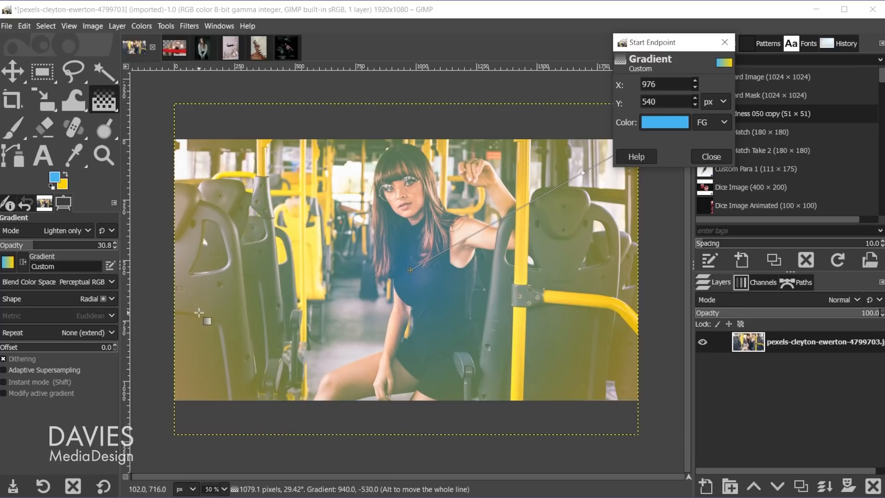
pyautogui.click(86, 299)
pyautogui.click(68, 314)
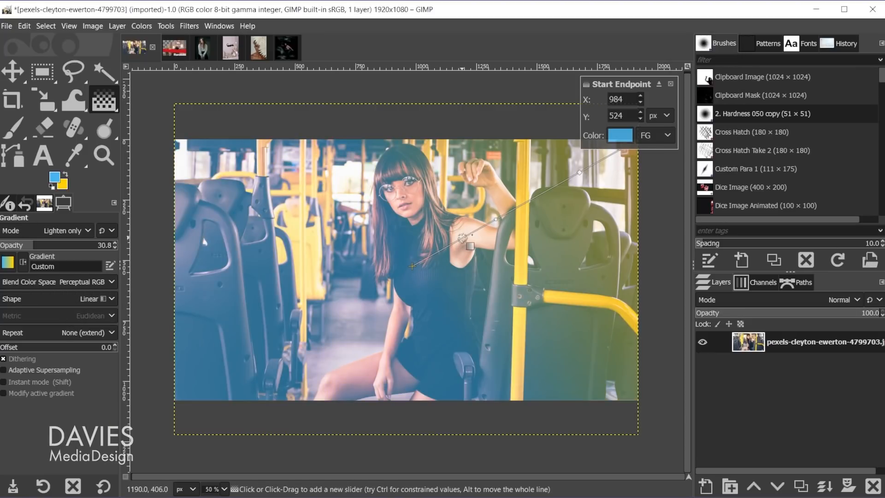
pyautogui.press('Return')
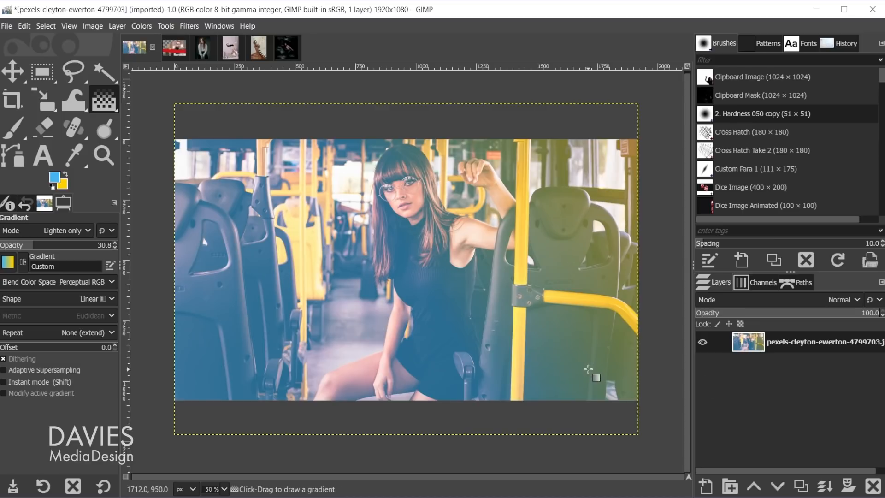
# Undo the gradient on the photo and add a transparent 1920 × 1080 px layer named Gradient
pyautogui.hotkey('ctrl', 'z')
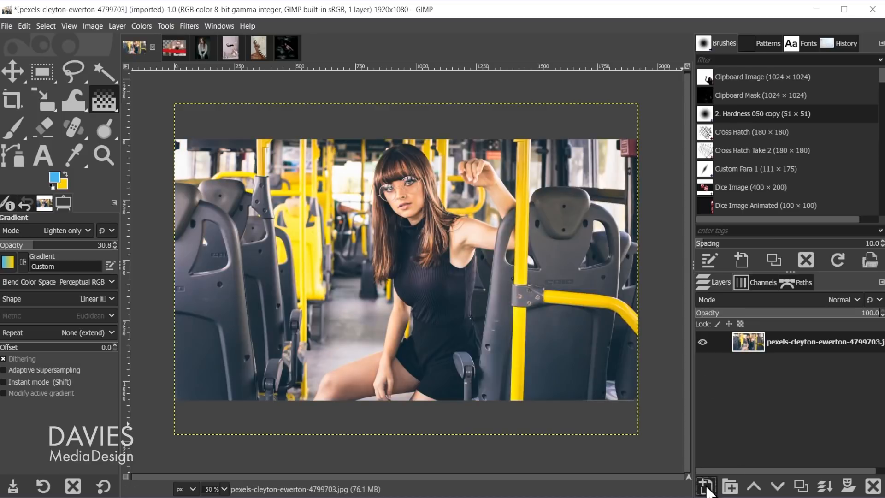
pyautogui.click(705, 486)
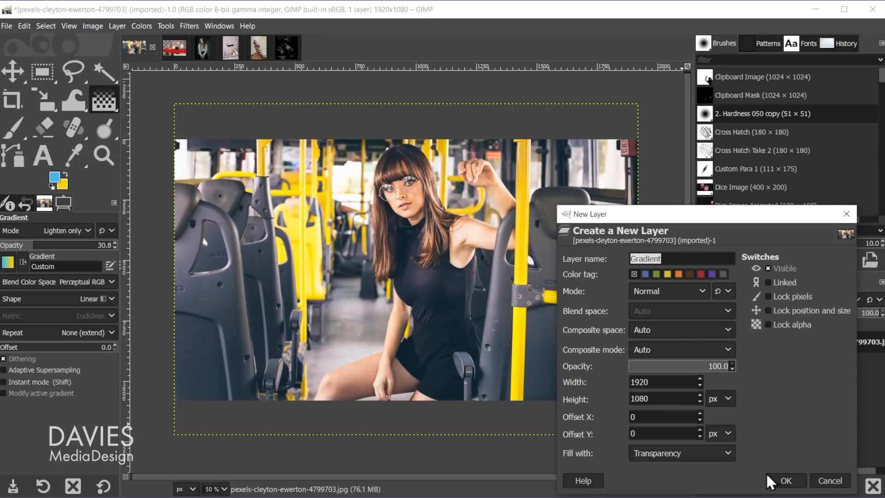
pyautogui.click(783, 480)
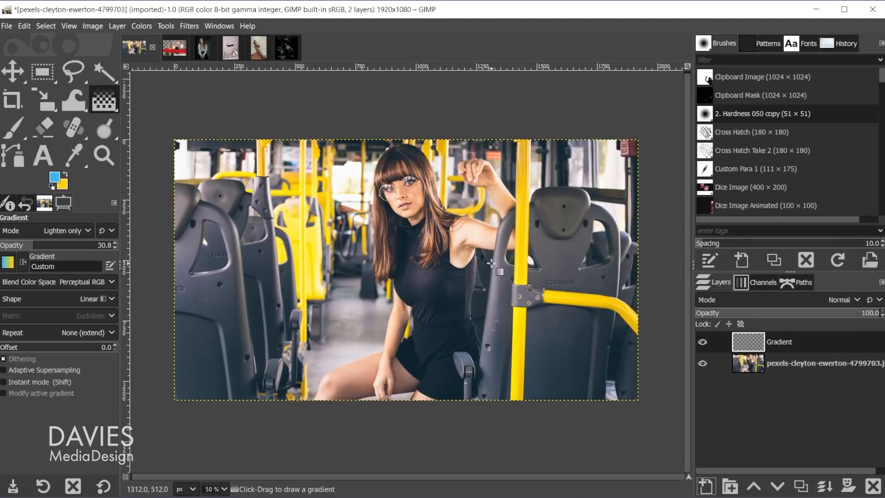
# Draw a linear gradient on the layer Gradient from near the center to 1894, 28 px and set its mode to Normal
pyautogui.moveTo(392, 263); pyautogui.dragTo(615, 146)
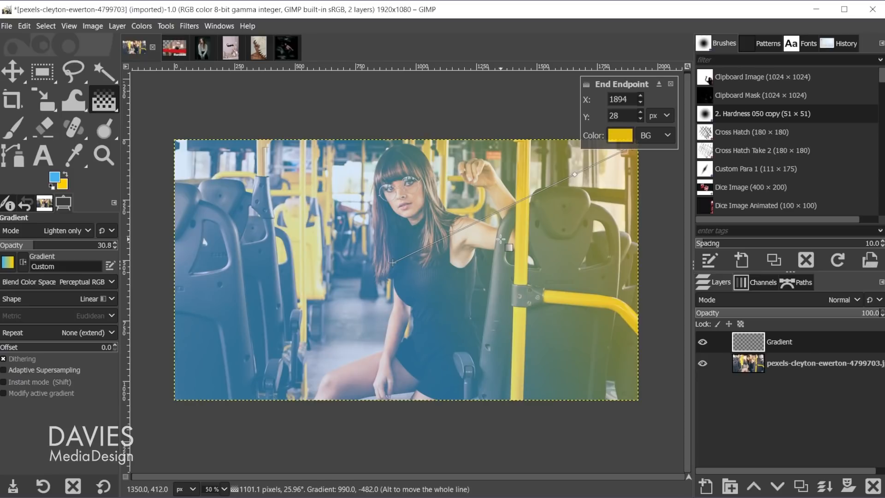
pyautogui.click(57, 231)
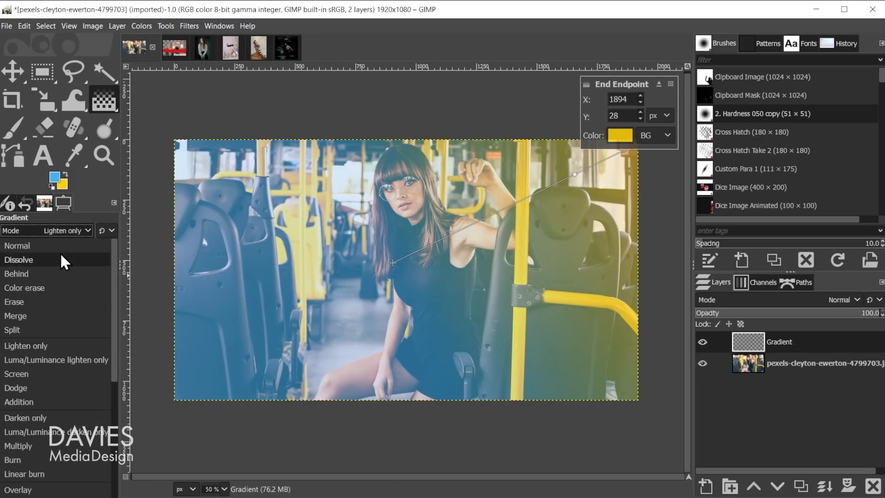
pyautogui.click(59, 246)
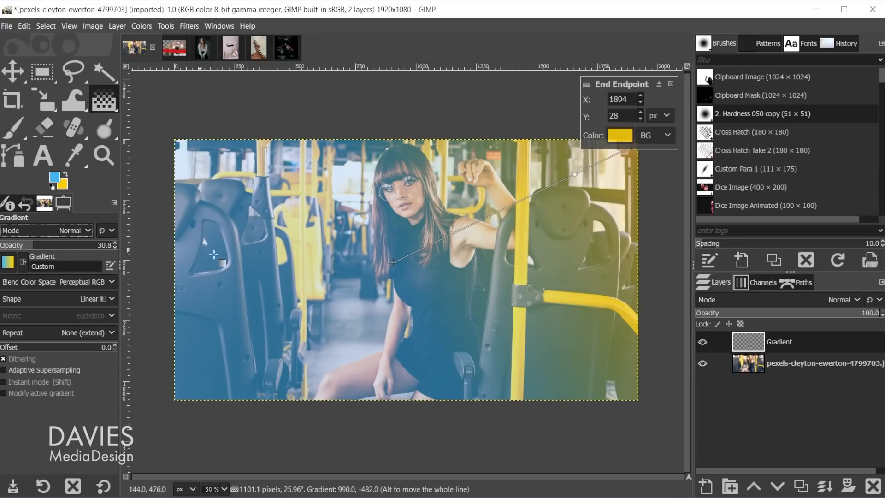
# Set the gradient's opacity to 100, select the color stop on its line and apply the gradient to the layer Gradient
pyautogui.moveTo(37, 245); pyautogui.dragTo(118, 245)
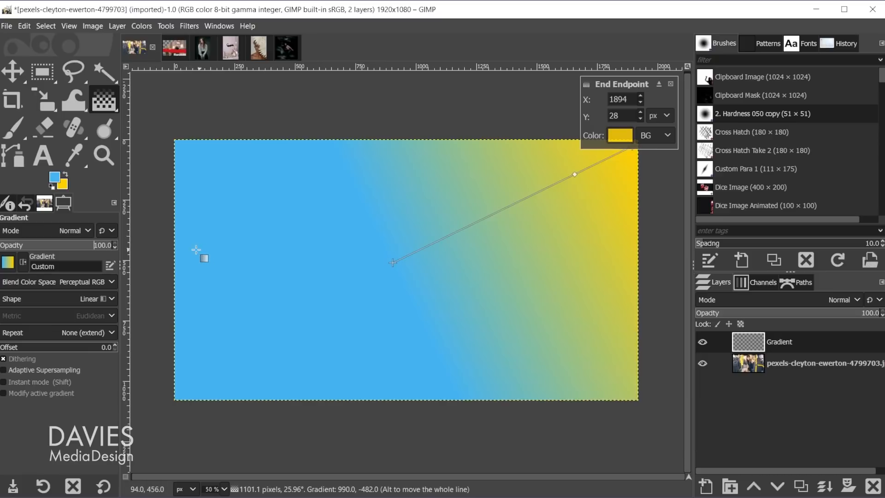
pyautogui.click(574, 174)
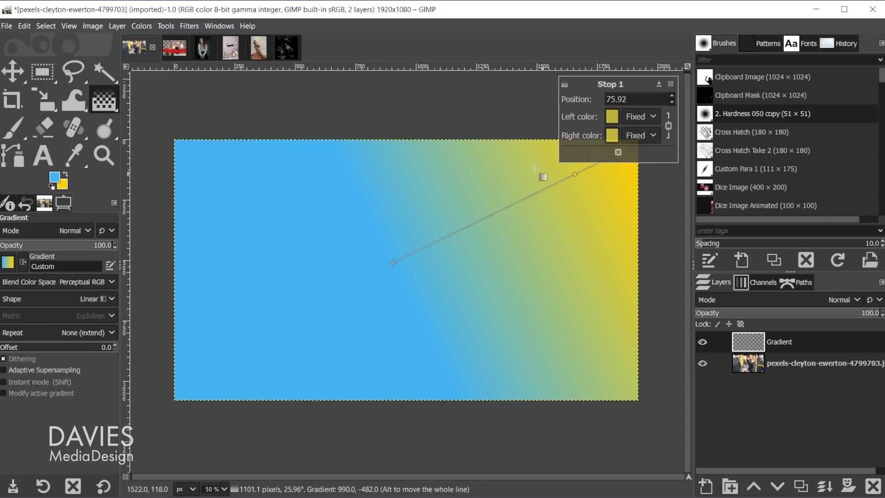
pyautogui.press('Return')
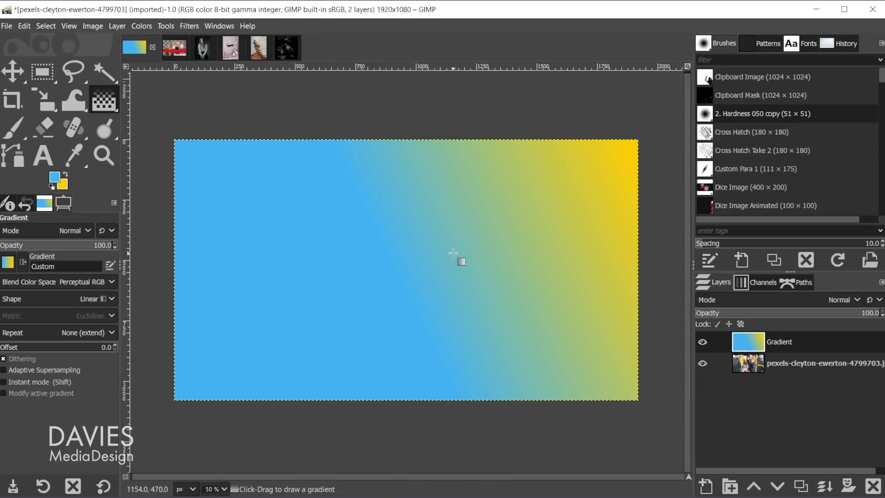
# Set the layer Gradient to 34.0 opacity and Lighten only mode, and toggle its visibility off and on to compare
pyautogui.moveTo(791, 315); pyautogui.dragTo(763, 316)
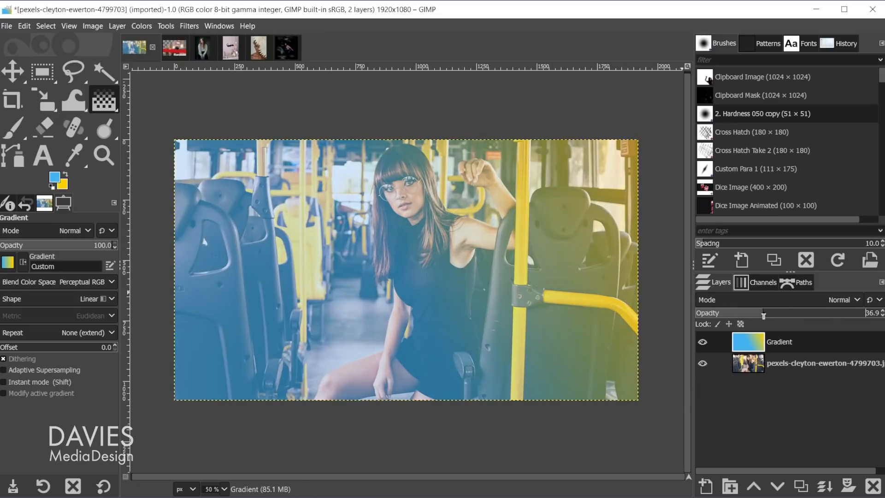
pyautogui.click(789, 297)
pyautogui.click(768, 96)
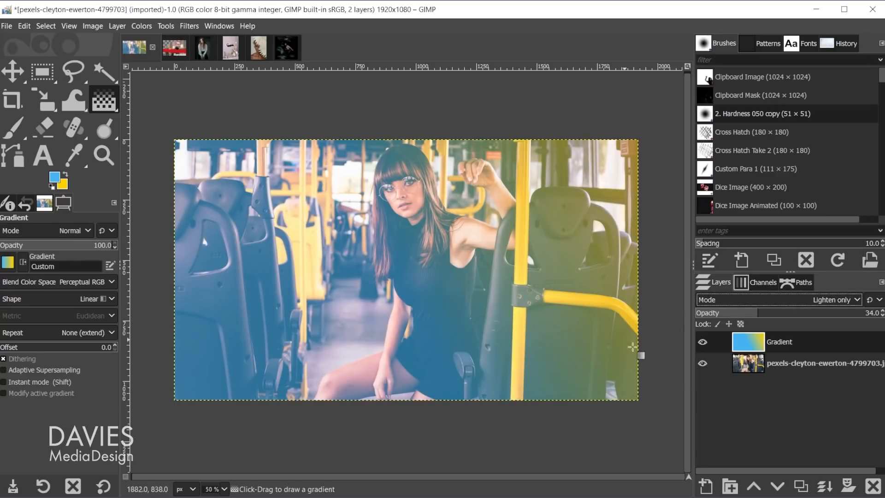
pyautogui.click(702, 342)
pyautogui.click(702, 341)
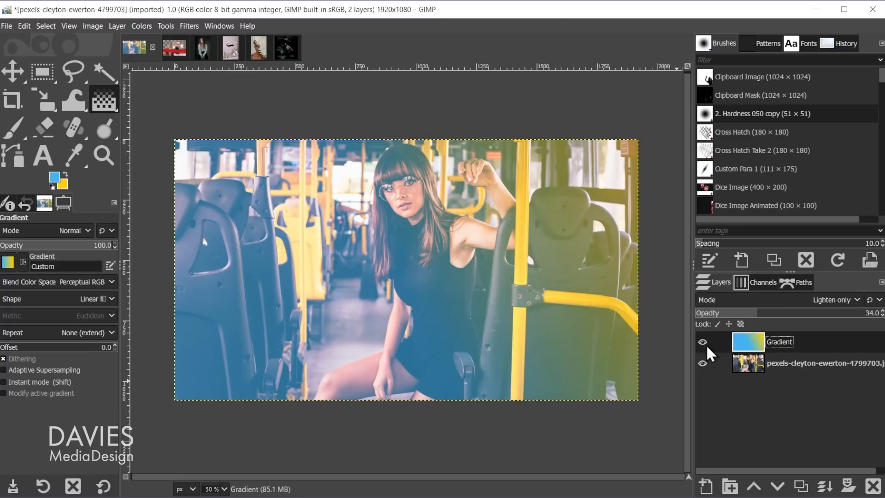